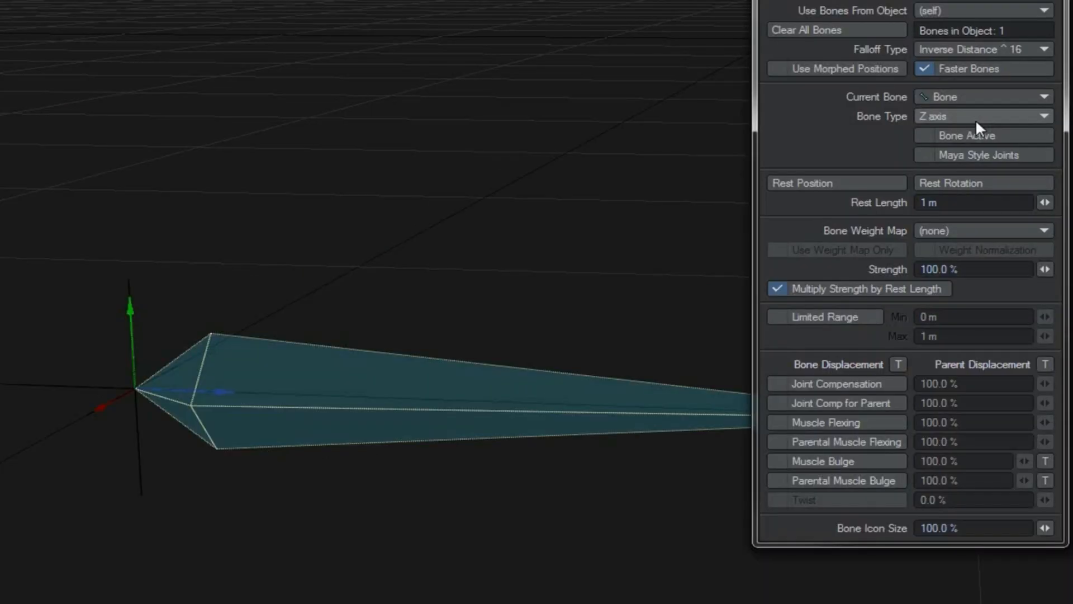
# Switch the bone's type back and forth between Joint and Z axis to compare their display, ending on Z axis.
pyautogui.click(974, 119)
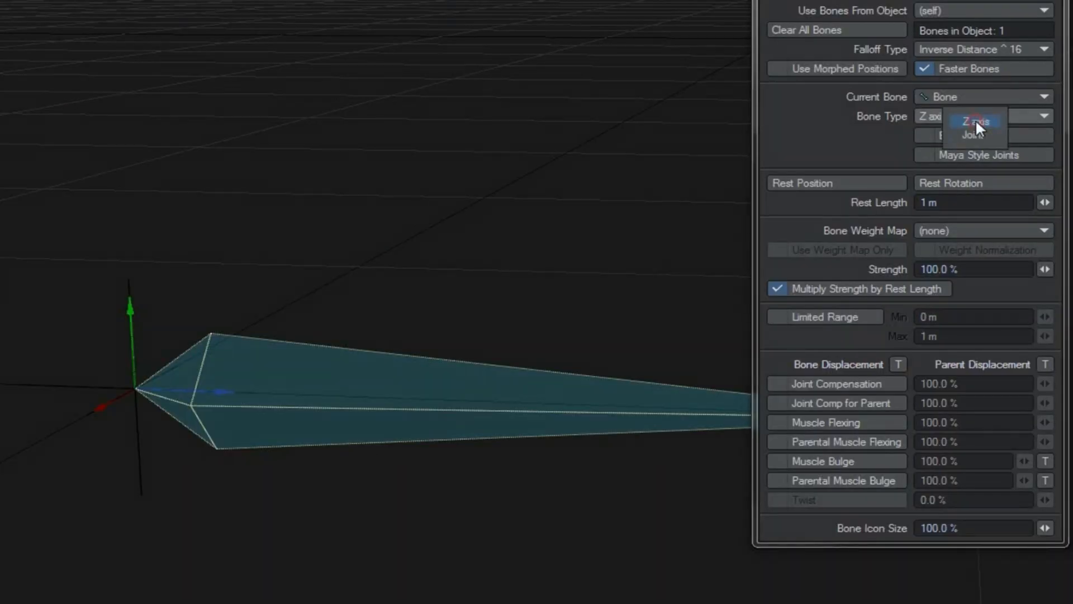
pyautogui.click(975, 133)
pyautogui.click(975, 116)
pyautogui.click(979, 104)
pyautogui.click(980, 113)
pyautogui.click(981, 129)
pyautogui.click(981, 113)
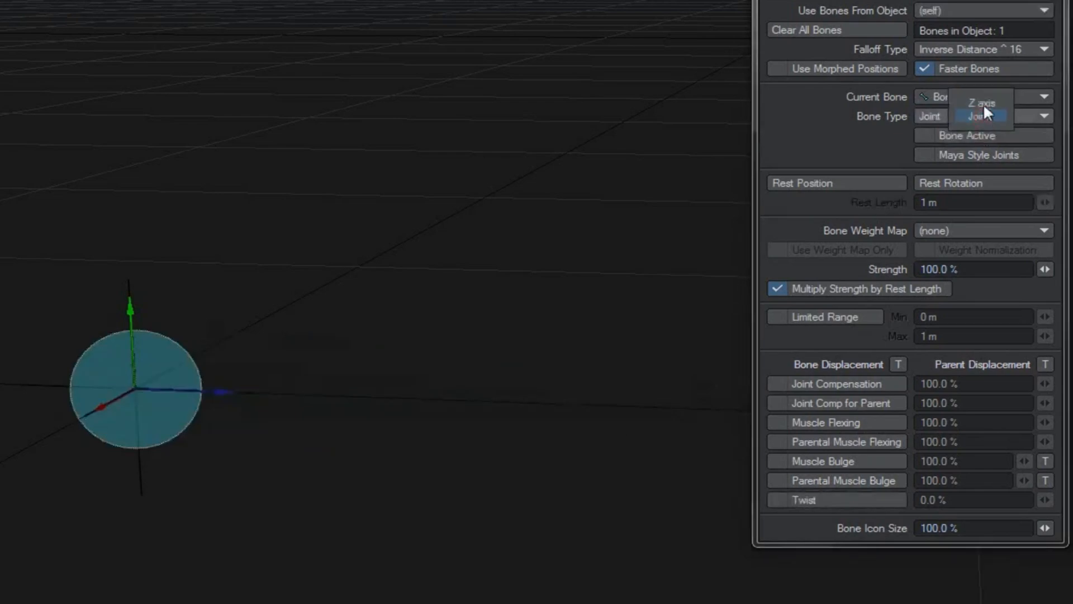
pyautogui.click(984, 103)
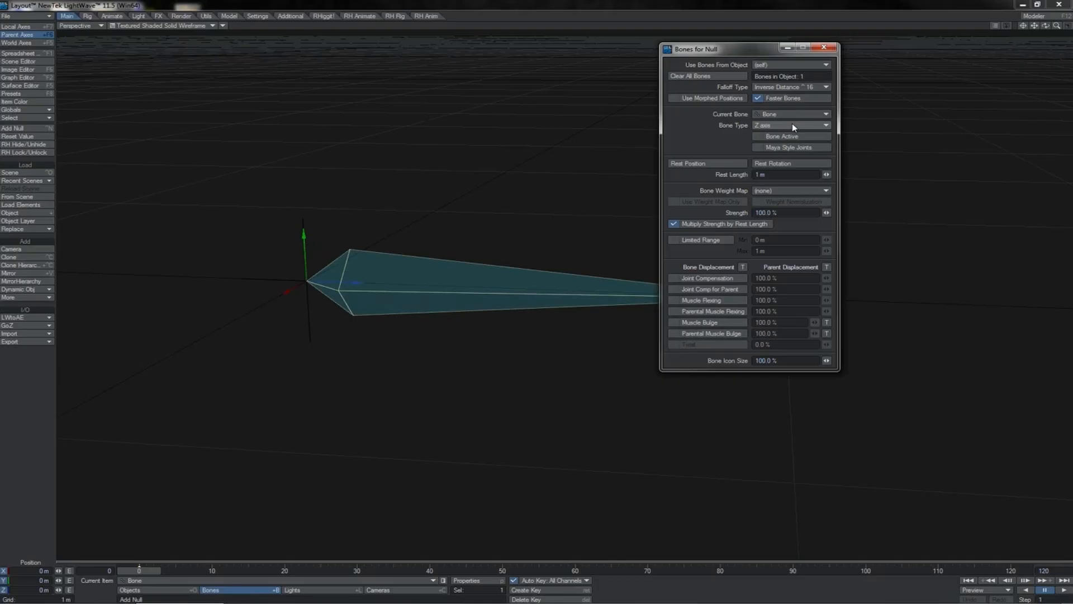
# Set the bone's type to Joint and add a child joint at its end.
pyautogui.click(793, 125)
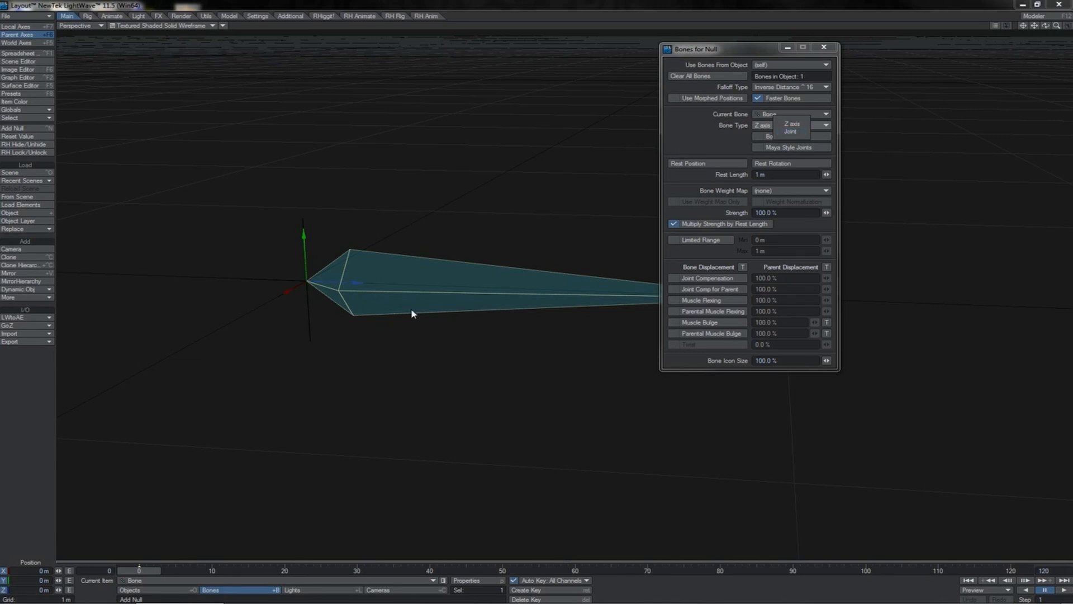
pyautogui.click(797, 133)
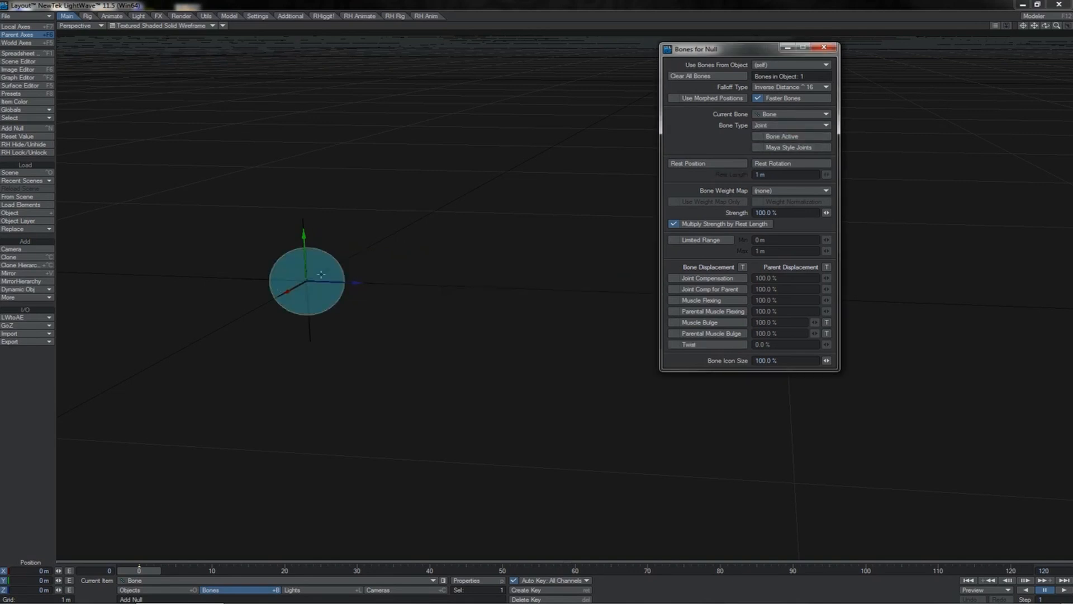
pyautogui.click(824, 47)
pyautogui.press('=')
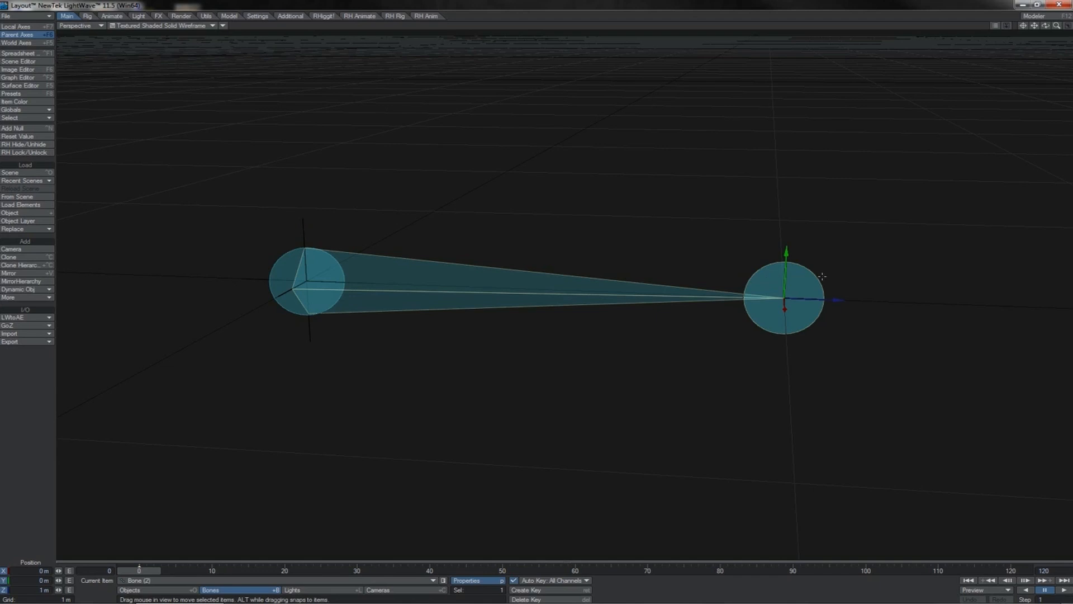
# Select both the base and child joints and switch their bone type to Z axis.
pyautogui.click(536, 294)
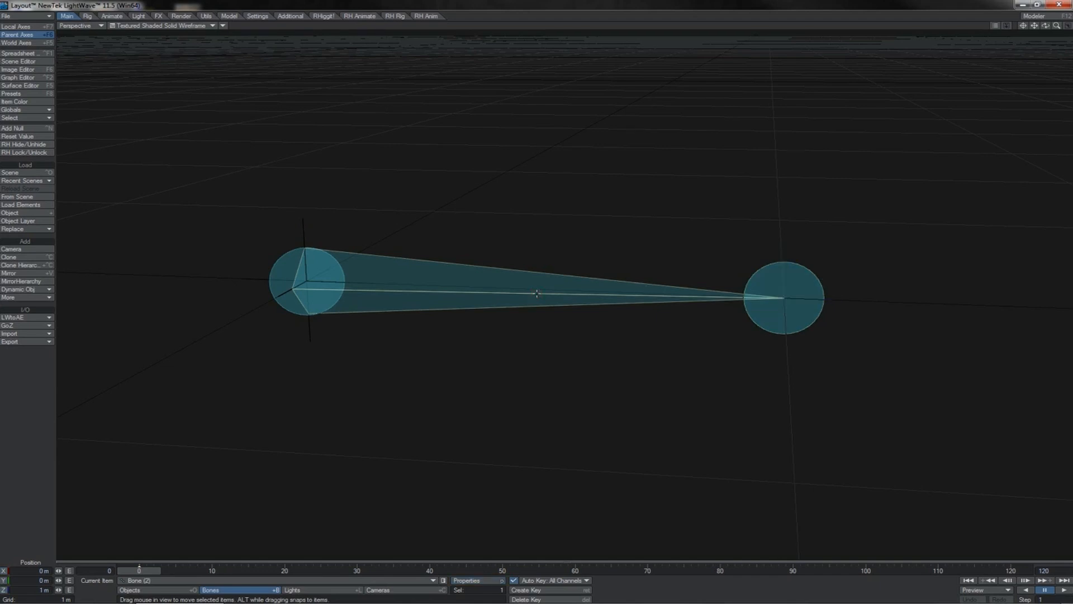
pyautogui.click(288, 257)
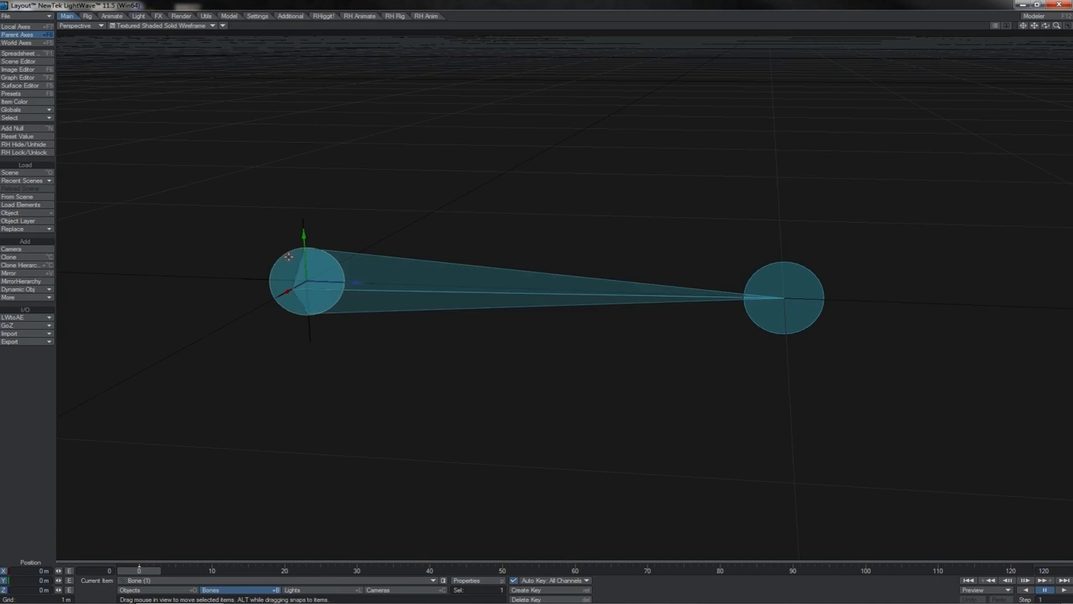
pyautogui.keyDown('shift'); pyautogui.click(802, 283); pyautogui.keyUp('shift')
pyautogui.press('p')
pyautogui.click(798, 124)
pyautogui.click(797, 120)
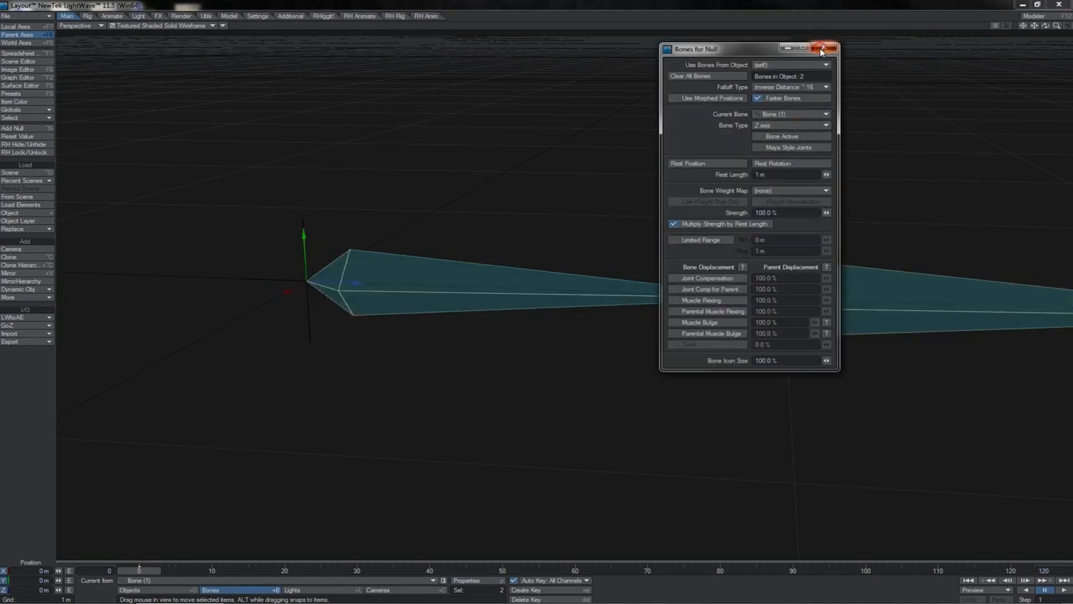
pyautogui.click(824, 48)
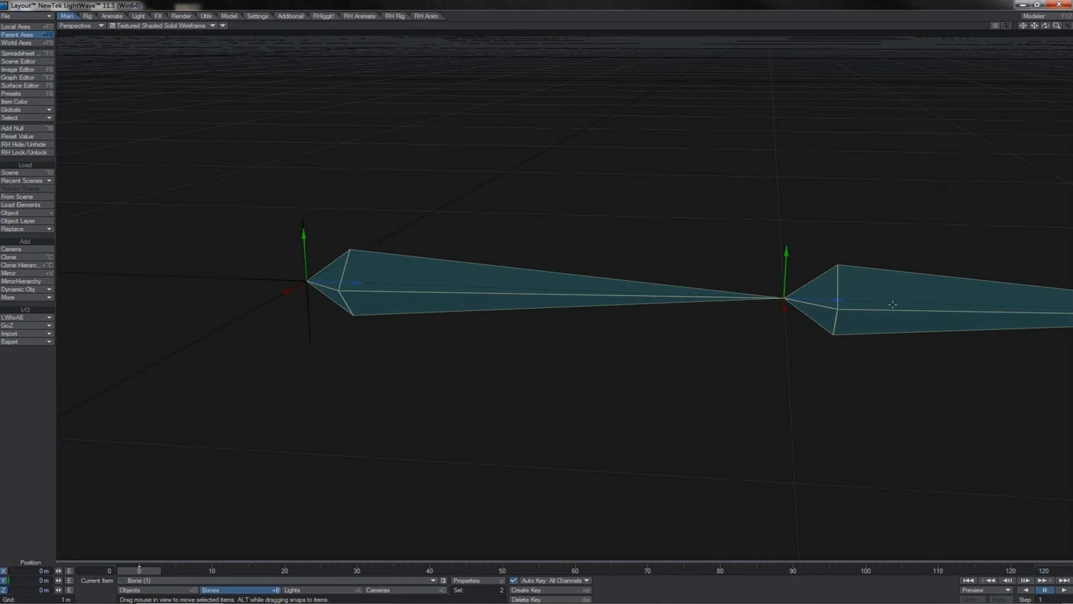
pyautogui.click(867, 307)
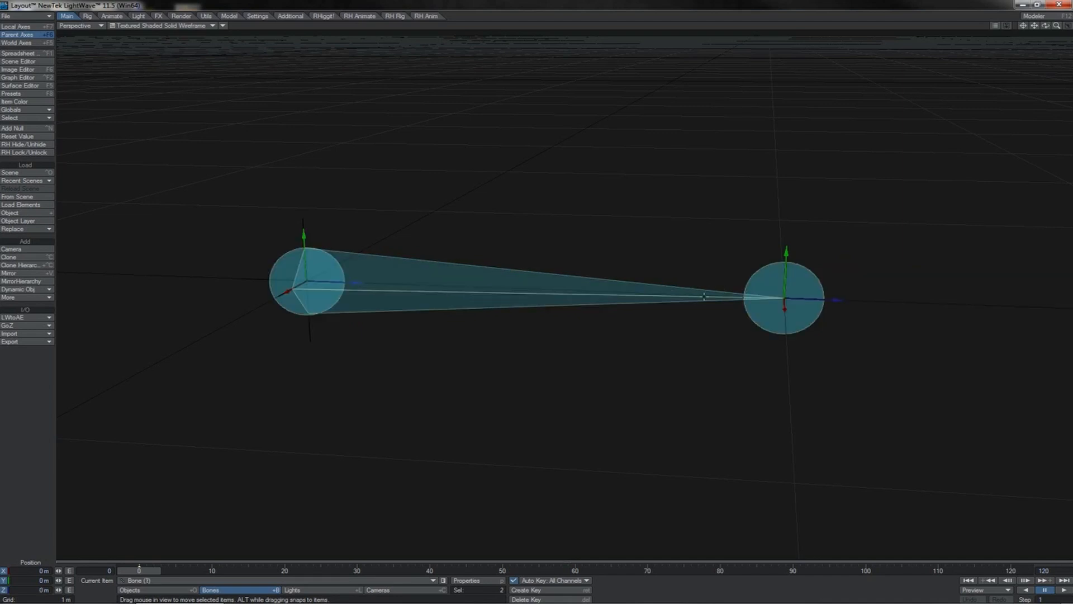
# Select the shaft and the base and tip circles in turn to examine which joint each part belongs to.
pyautogui.click(704, 296)
pyautogui.click(620, 291)
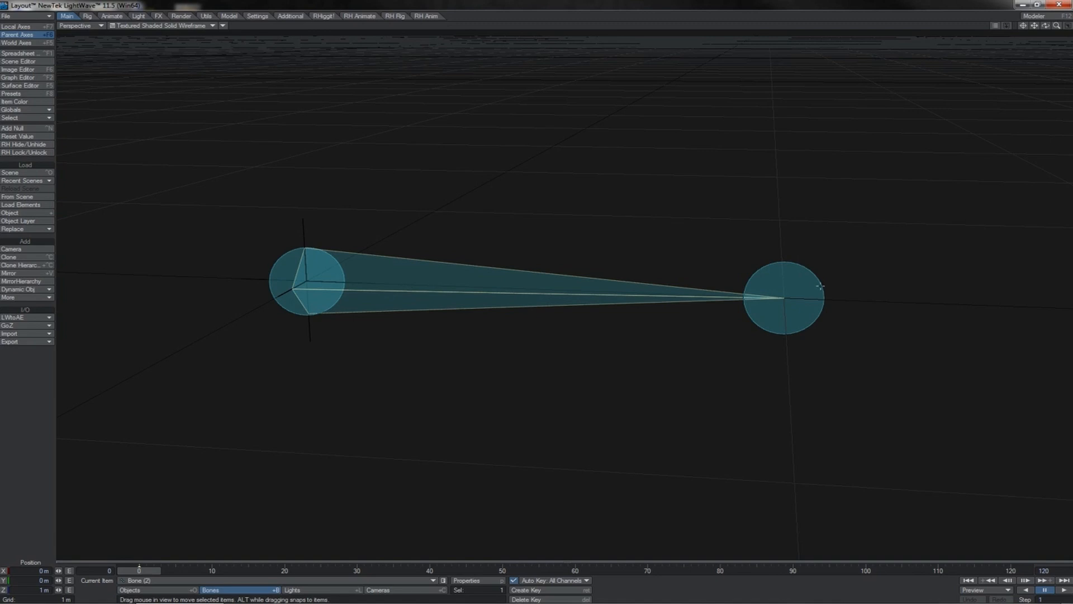
pyautogui.click(287, 252)
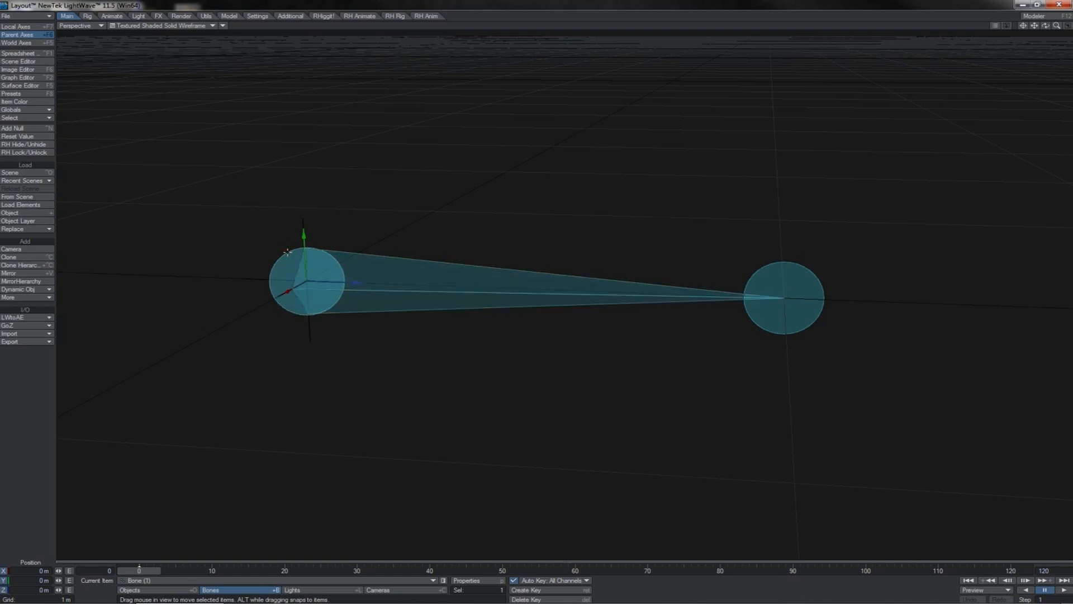
pyautogui.click(811, 305)
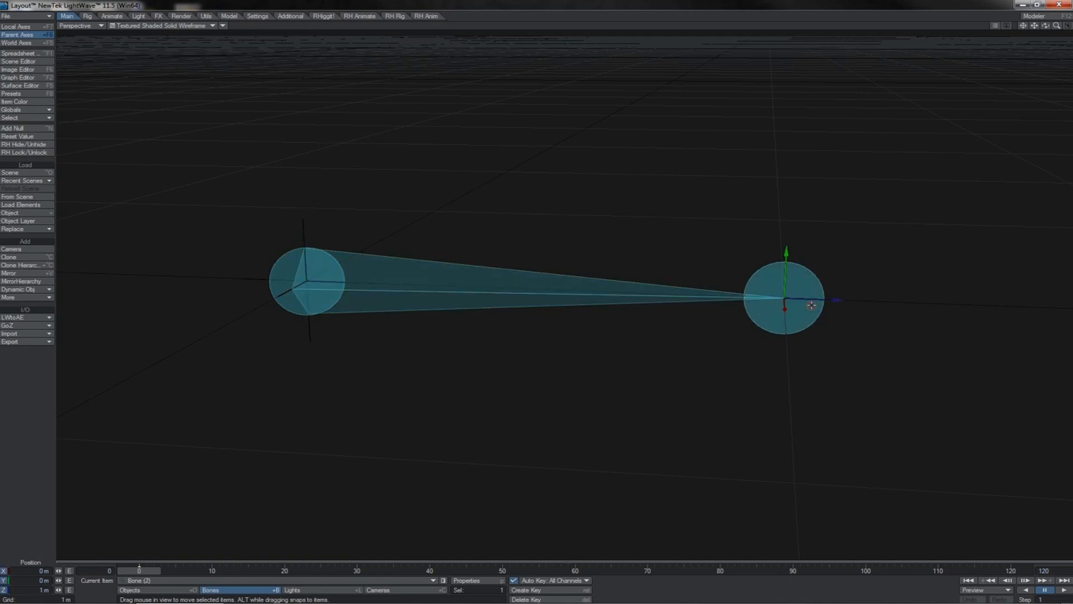
pyautogui.click(565, 292)
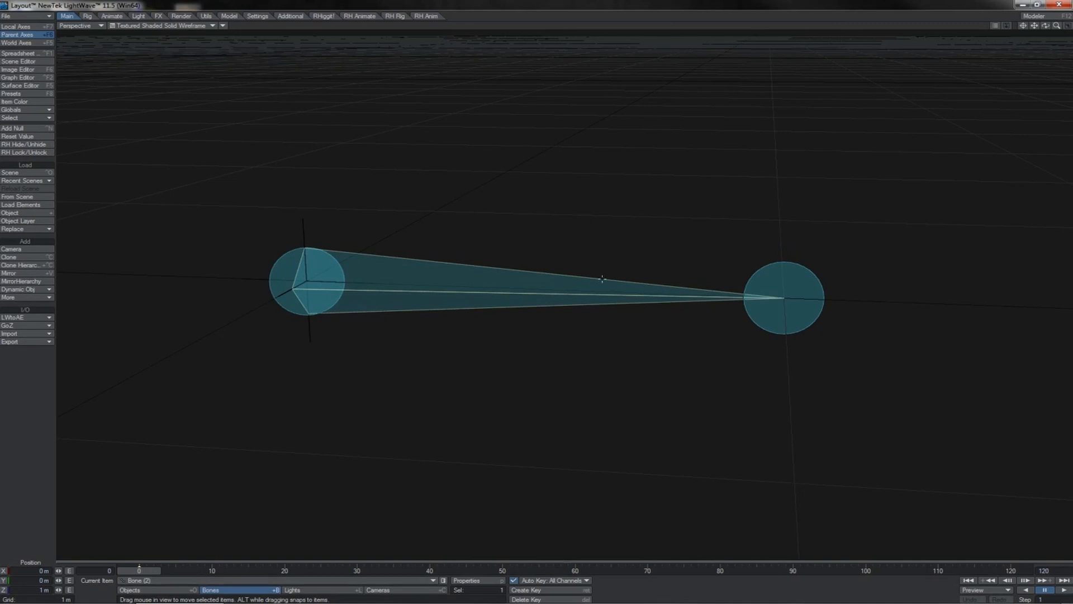
pyautogui.click(280, 263)
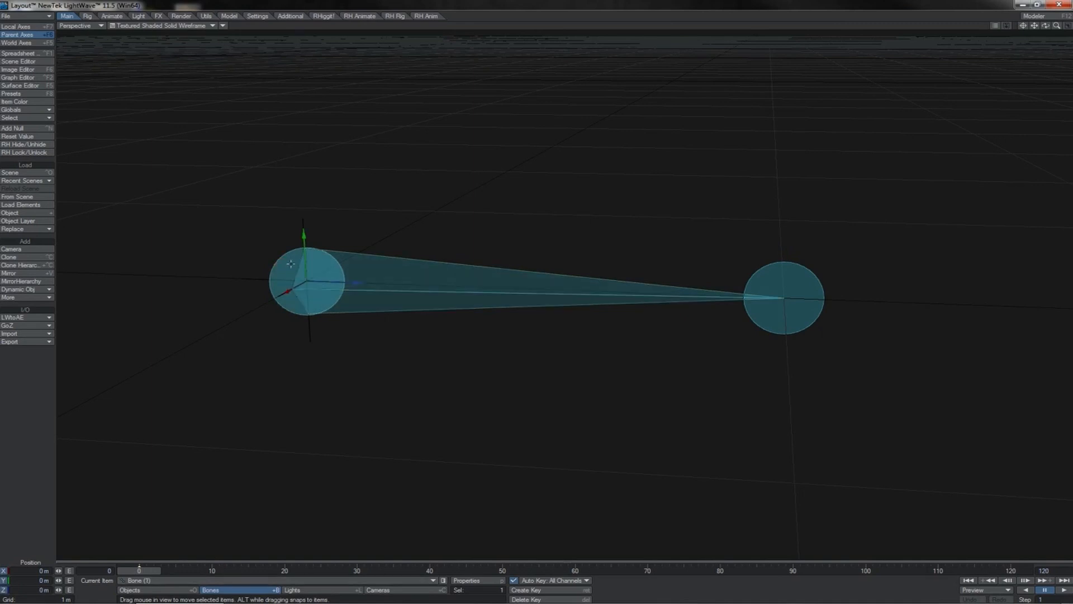
pyautogui.click(820, 299)
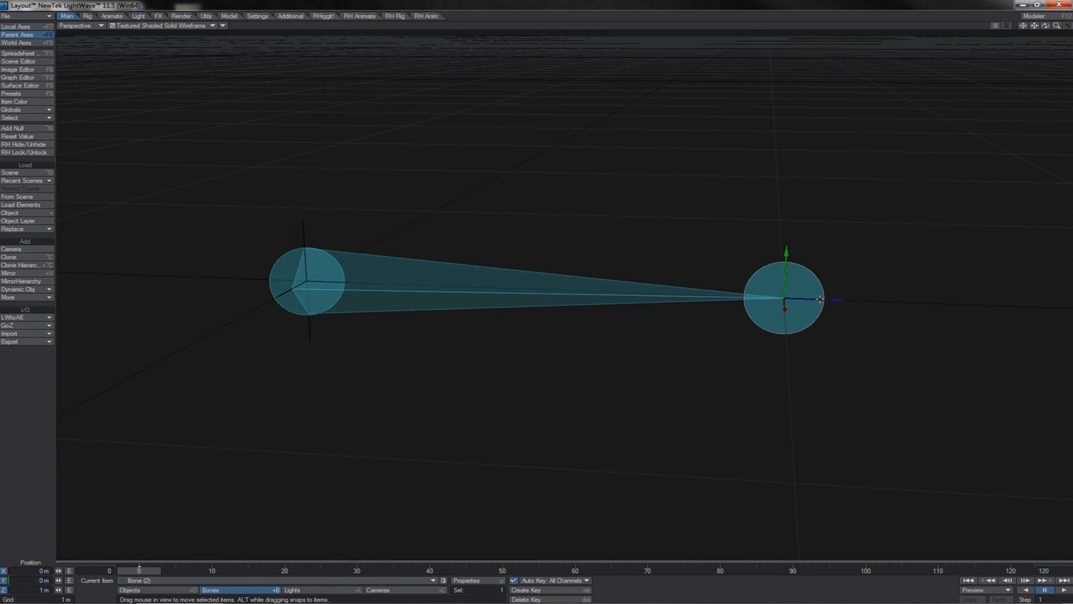
pyautogui.keyDown('shift'); pyautogui.click(277, 260); pyautogui.keyUp('shift')
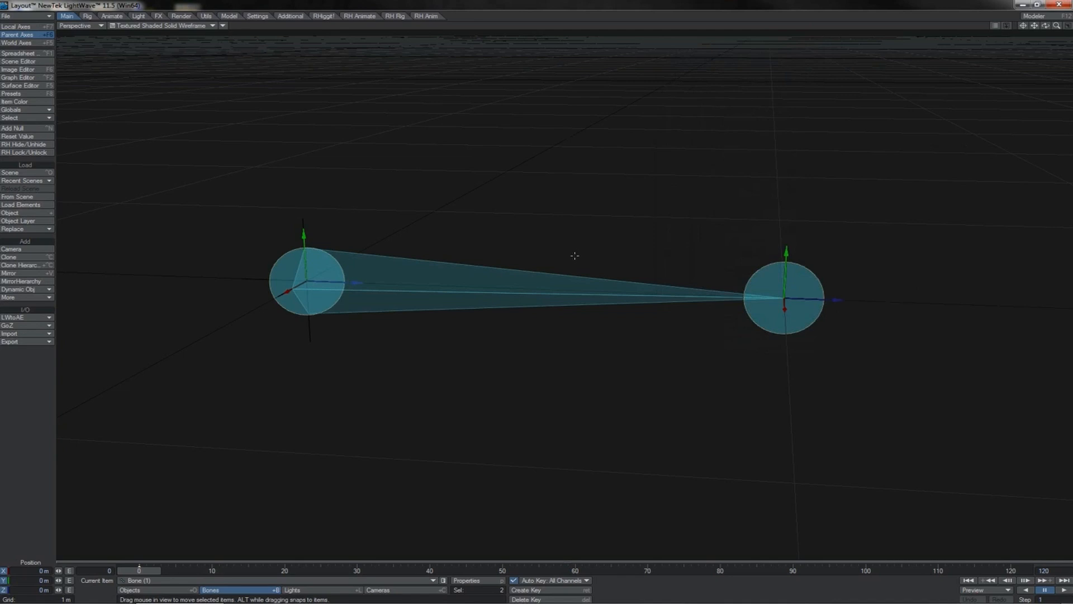
pyautogui.click(447, 287)
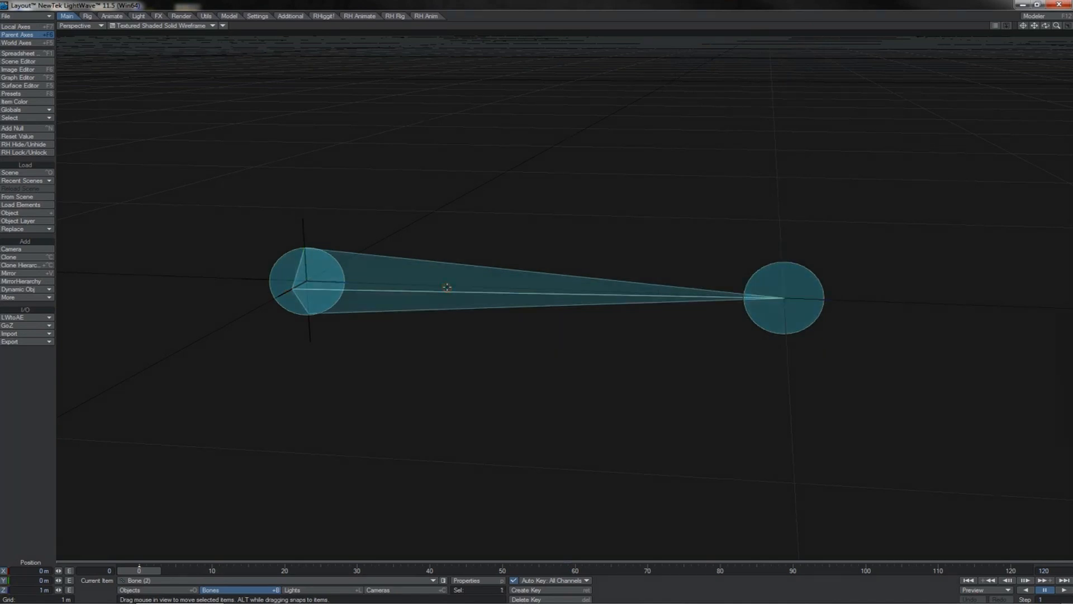
# Rotate the child joint at the tip to test its effect on the shaft, and undo the rotations.
pyautogui.click(795, 286)
pyautogui.press('y')
pyautogui.moveTo(811, 260); pyautogui.dragTo(828, 279)
pyautogui.moveTo(911, 366)
pyautogui.mouseDown()
pyautogui.moveTo(937, 292)
pyautogui.moveTo(887, 399)
pyautogui.mouseUp()
pyautogui.hotkey('ctrl', 'z')
pyautogui.hotkey('ctrl', 'z')
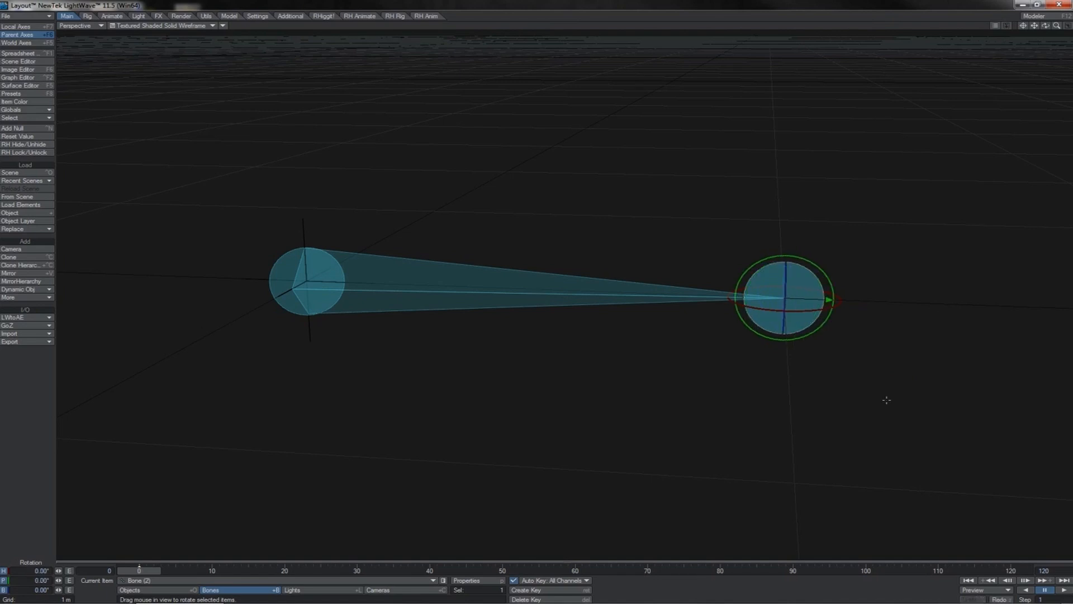
# Rotate the base joint to a pitch of about -26.2°, check the tip joint's selection, and undo the rotation.
pyautogui.click(287, 260)
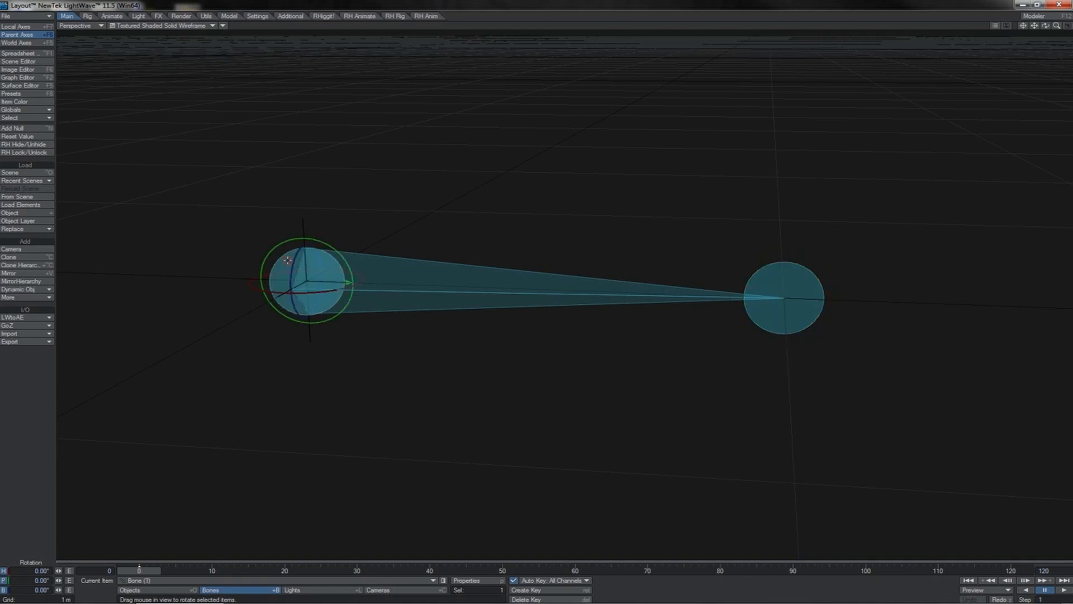
pyautogui.moveTo(328, 247); pyautogui.dragTo(345, 265)
pyautogui.click(445, 223)
pyautogui.click(279, 268)
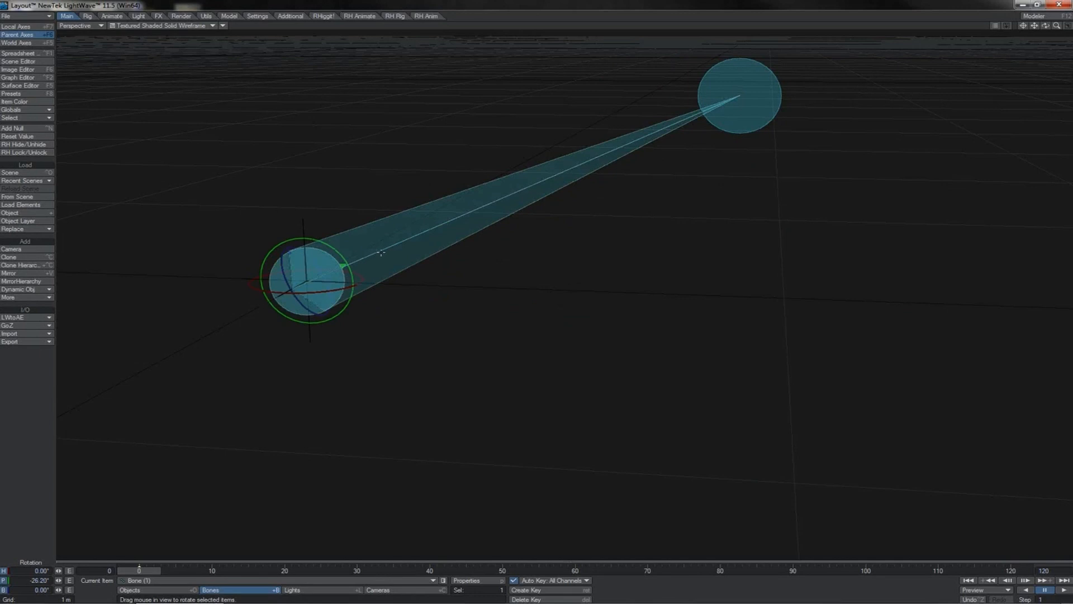
pyautogui.click(757, 131)
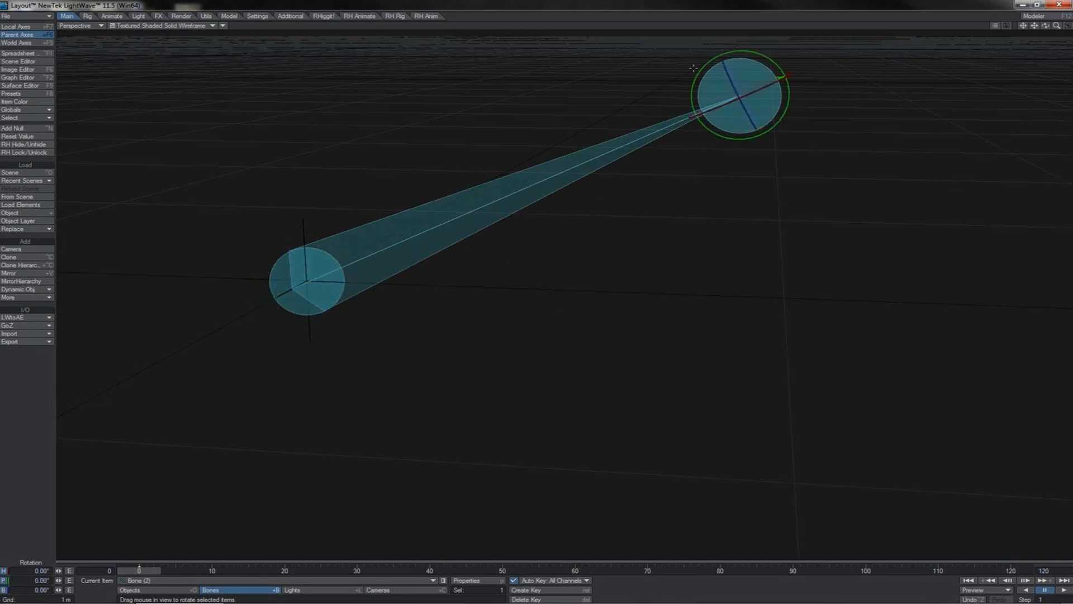
pyautogui.click(270, 262)
pyautogui.hotkey('ctrl', 'z')
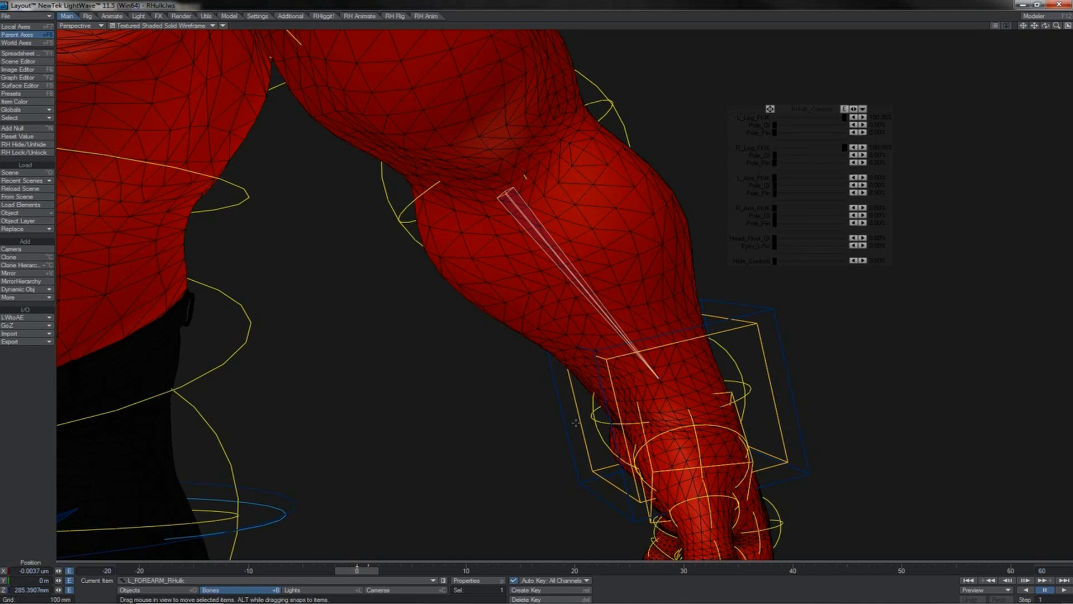
# Select the character's left forearm bone by its tip and shaft and open its bone properties.
pyautogui.click(660, 379)
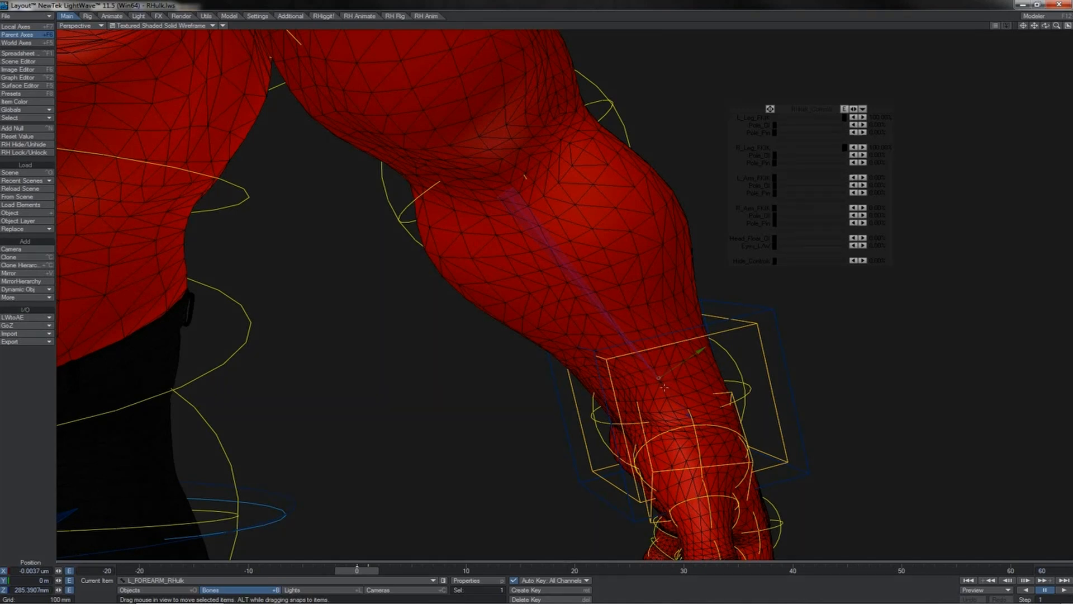
pyautogui.click(586, 285)
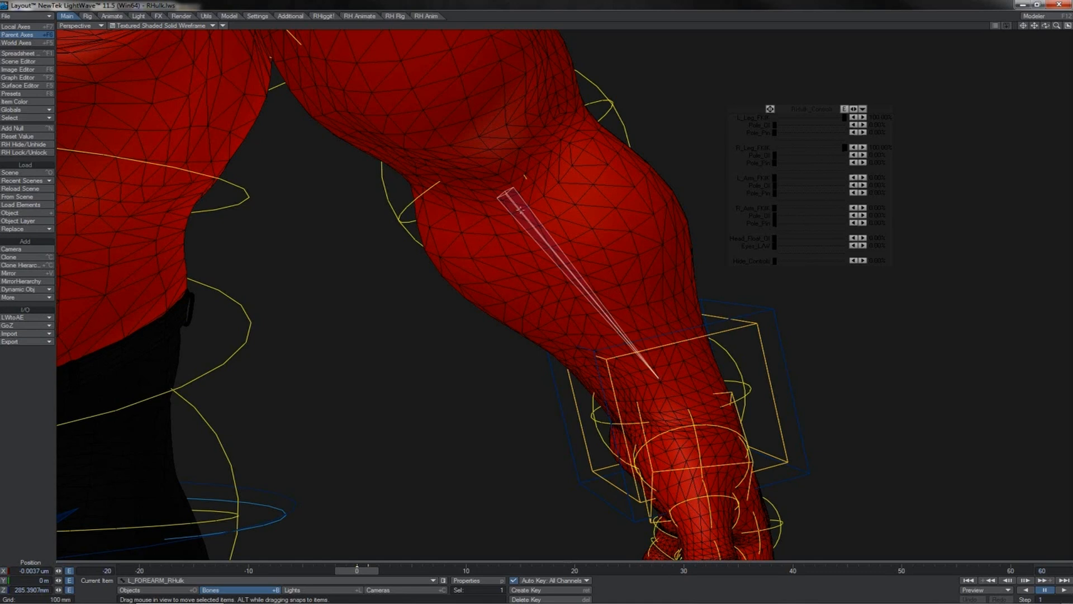
pyautogui.press('p')
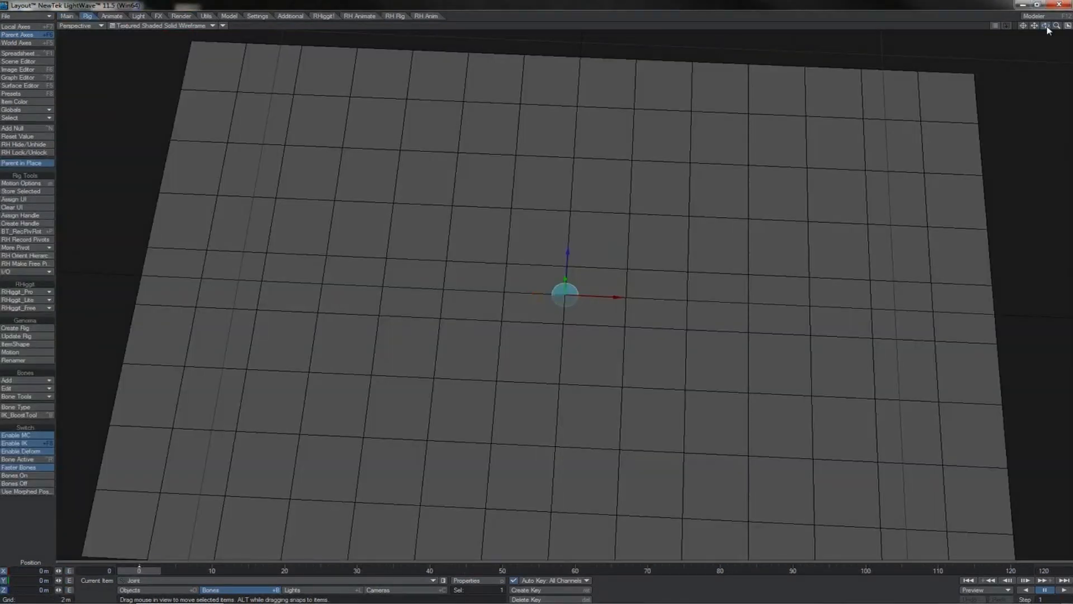
# Clone the joint at the plane's centre and move a copy along X to about -1.07 m.
pyautogui.hotkey('ctrl', 'c')
pyautogui.press('Return')
pyautogui.moveTo(611, 299)
pyautogui.mouseDown()
pyautogui.moveTo(783, 306)
pyautogui.moveTo(392, 288)
pyautogui.moveTo(445, 289)
pyautogui.mouseUp()
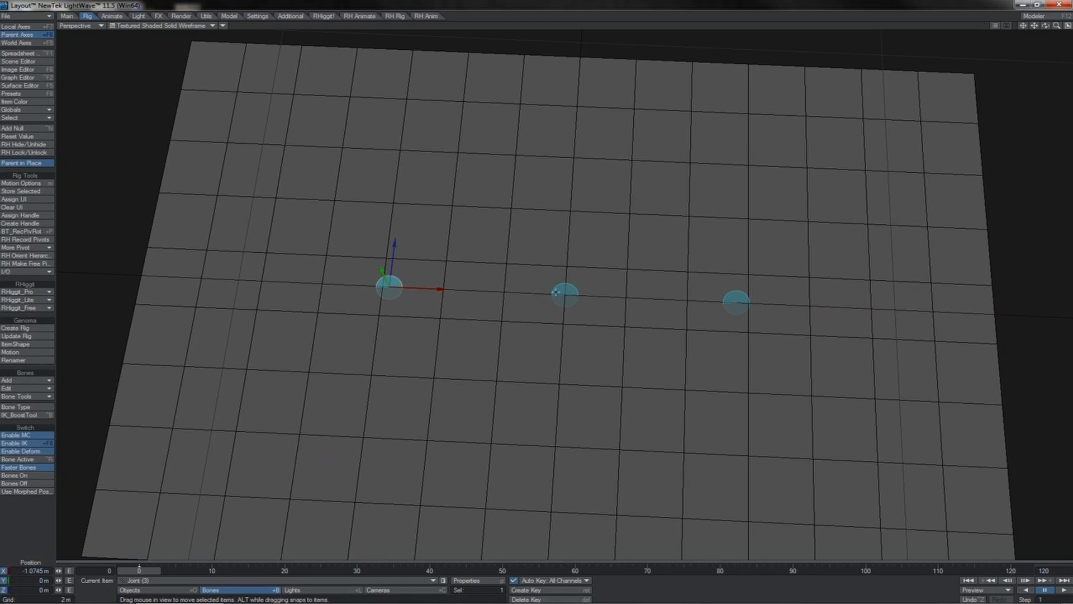
# Move the centre joint to test how it deforms the plane, and undo the move.
pyautogui.click(556, 293)
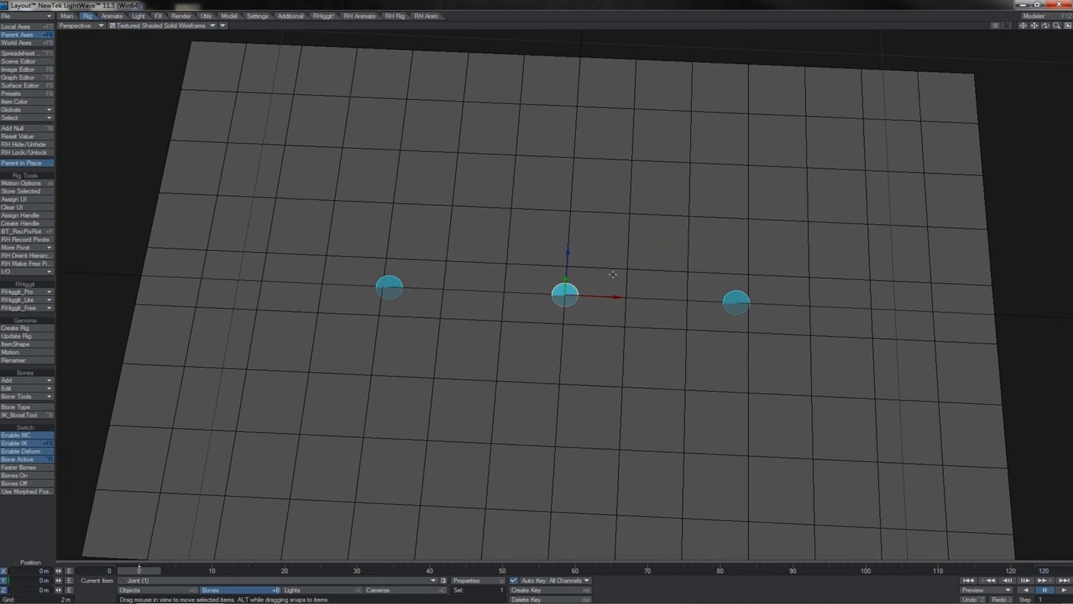
pyautogui.moveTo(613, 274); pyautogui.dragTo(561, 327)
pyautogui.hotkey('ctrl', 'z')
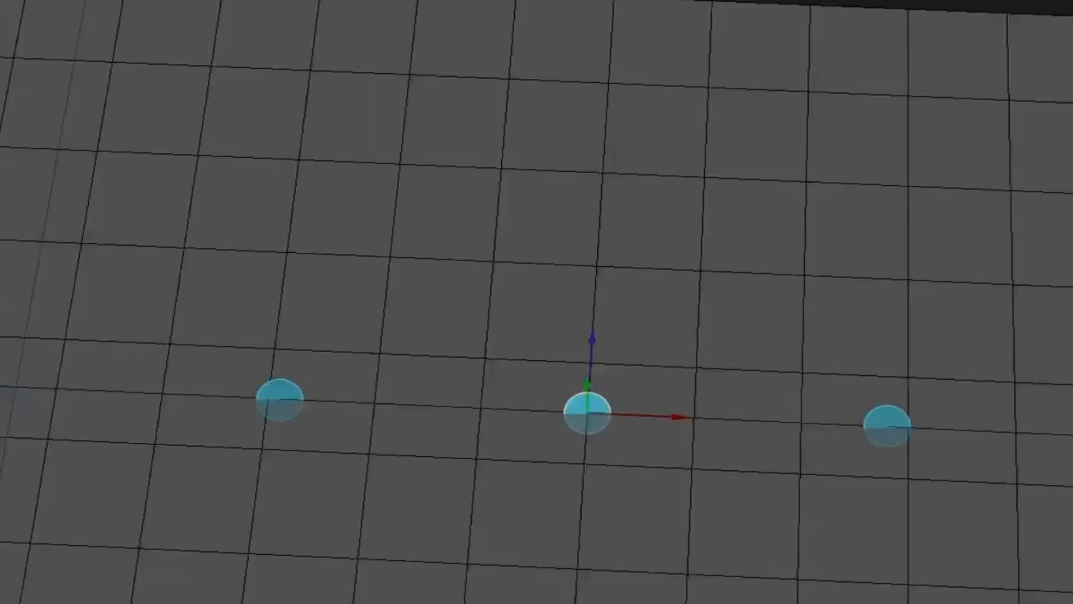
# Turn off Multiply Strength by Rest Length for the centre joint and scale the joint to test its influence.
pyautogui.press('p')
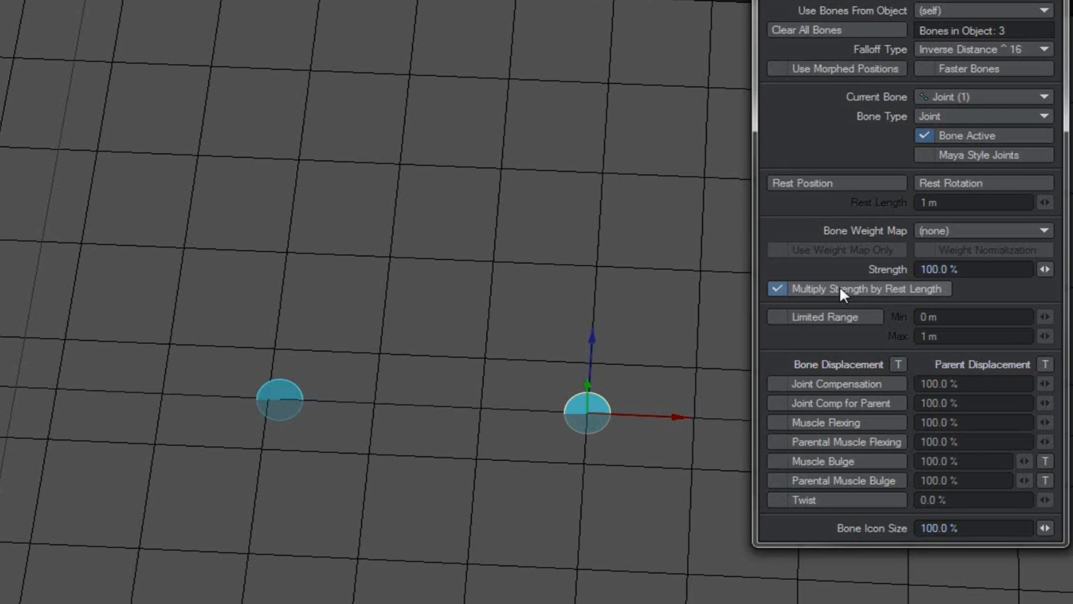
pyautogui.click(840, 288)
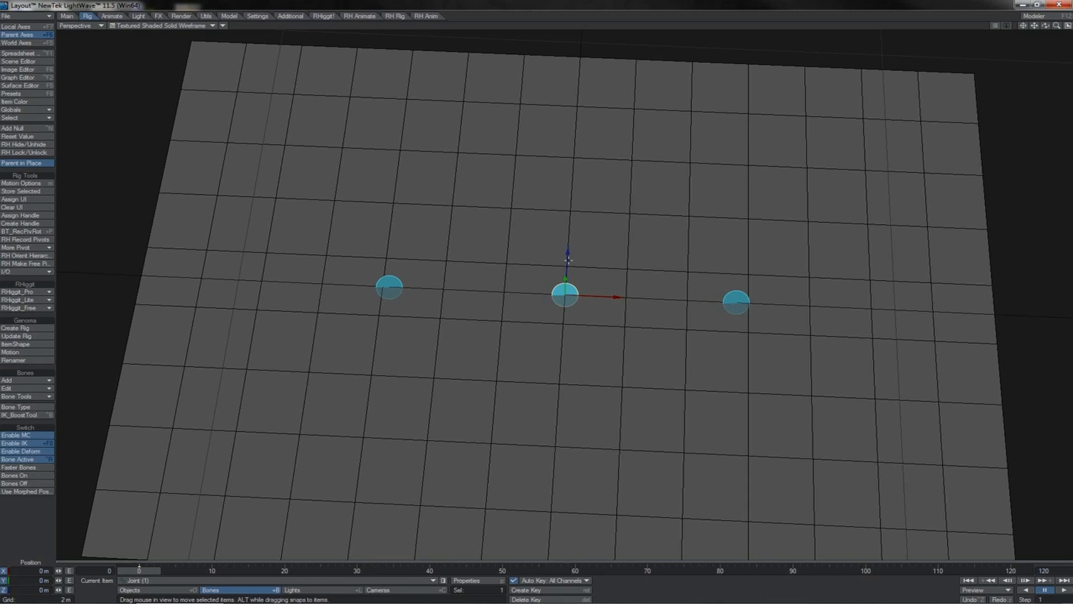
pyautogui.hotkey('shift', 'h')
pyautogui.moveTo(569, 260); pyautogui.dragTo(536, 297)
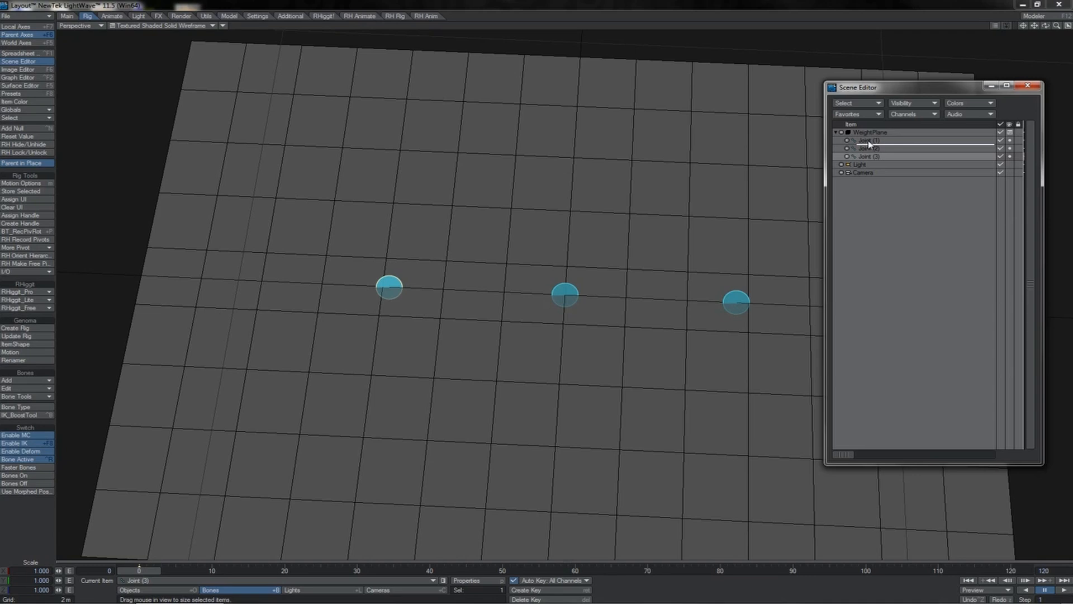
# Parent Joint (3) to Joint (1) in the Scene Editor and close the editor.
pyautogui.moveTo(867, 156); pyautogui.dragTo(870, 145)
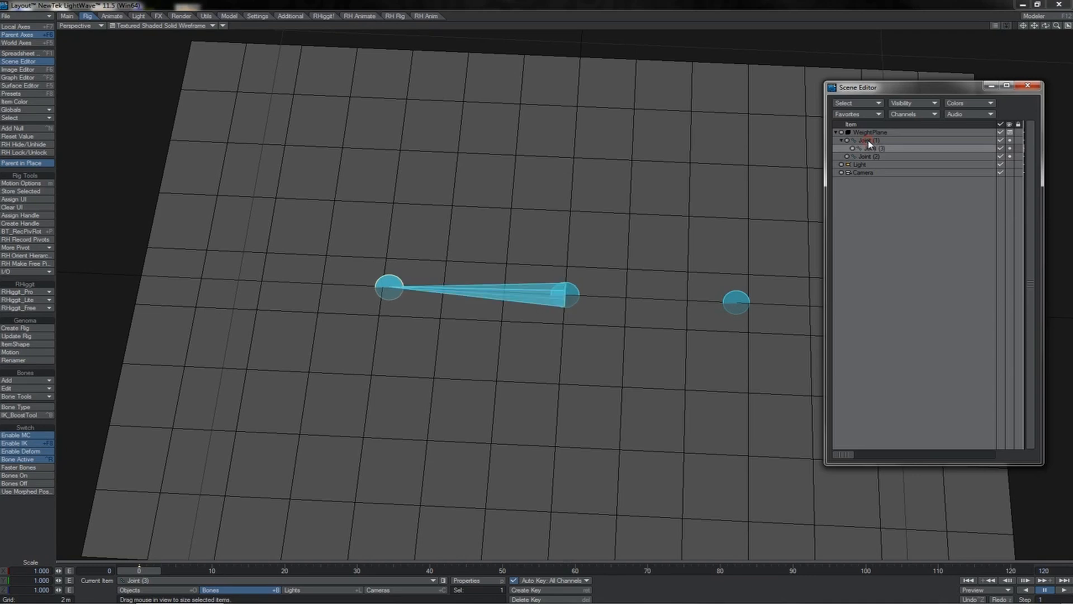
pyautogui.click(1030, 87)
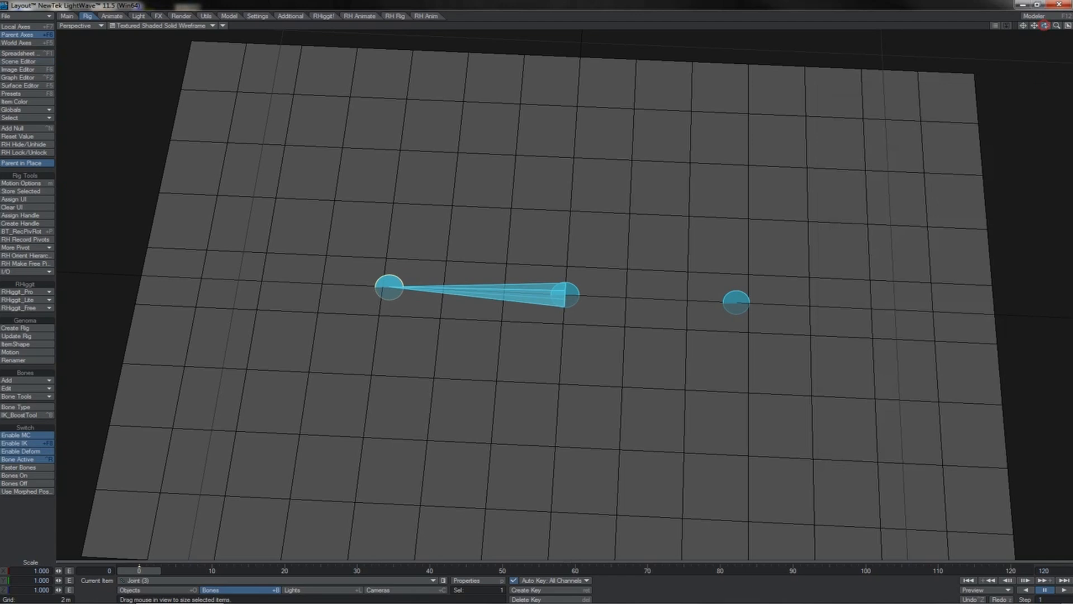
# Select the centre joint for stretching, and move Joint (3) away from it along X to about -1.90 m.
pyautogui.moveTo(1045, 26); pyautogui.dragTo(951, 89)
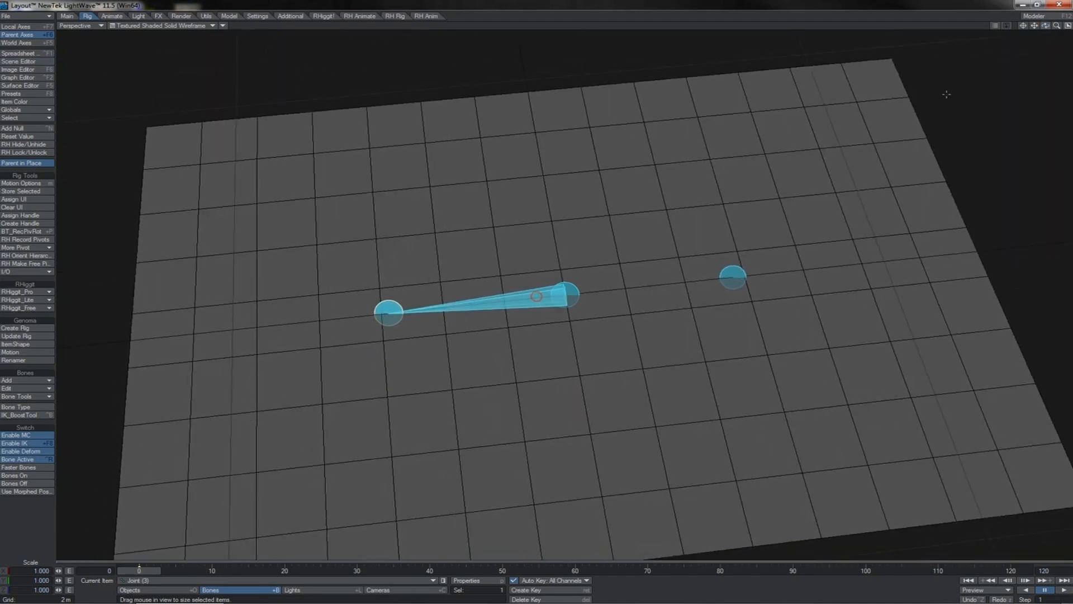
pyautogui.click(578, 290)
pyautogui.press('h')
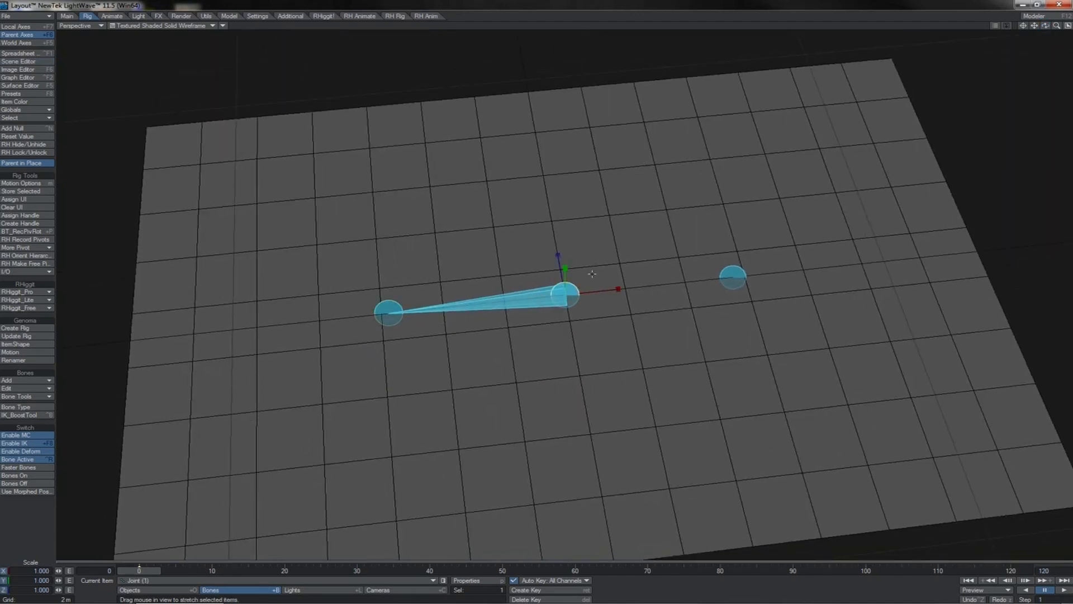
pyautogui.moveTo(555, 254)
pyautogui.mouseDown()
pyautogui.moveTo(509, 254)
pyautogui.moveTo(549, 253)
pyautogui.mouseUp()
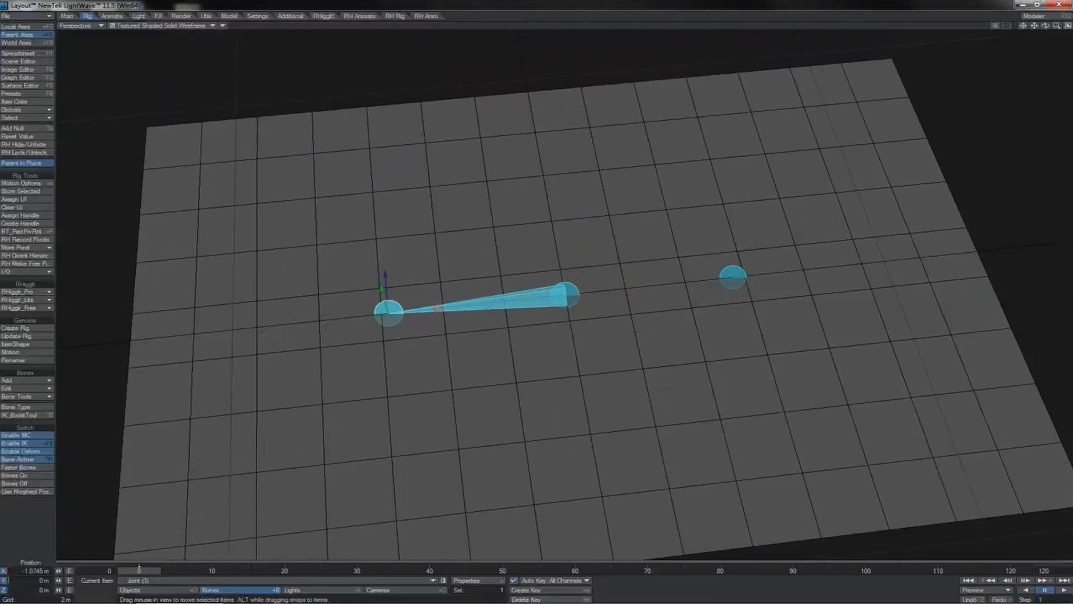
pyautogui.moveTo(439, 307); pyautogui.dragTo(299, 316)
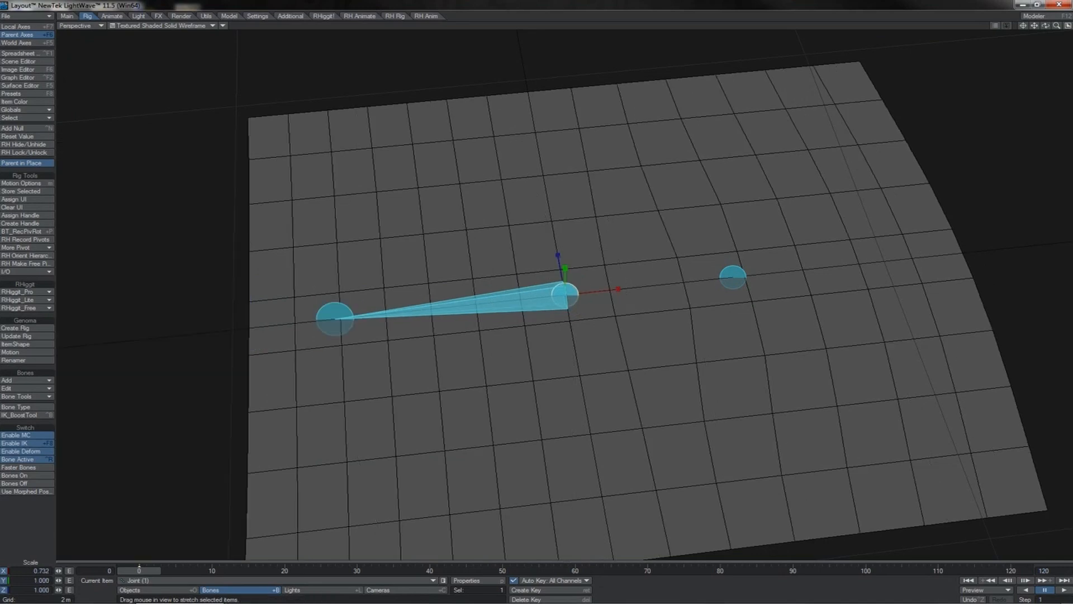
# Try stretching the centre joint along Z to about 0.26 to test the mesh deformation, and undo the stretches.
pyautogui.hotkey('ctrl', 'z')
pyautogui.moveTo(559, 256); pyautogui.dragTo(518, 256)
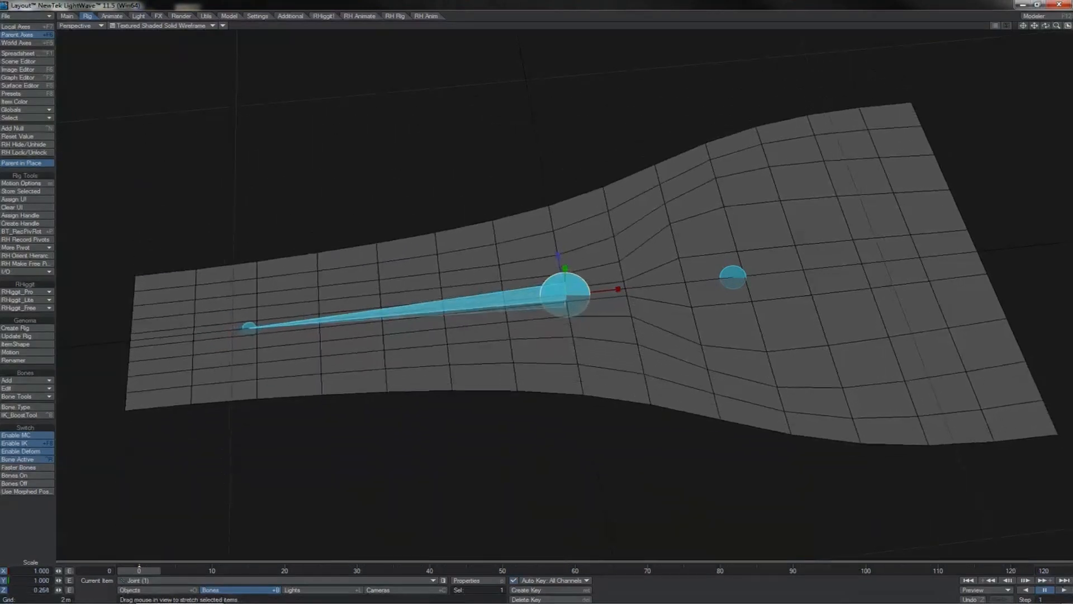
pyautogui.hotkey('ctrl', 'z')
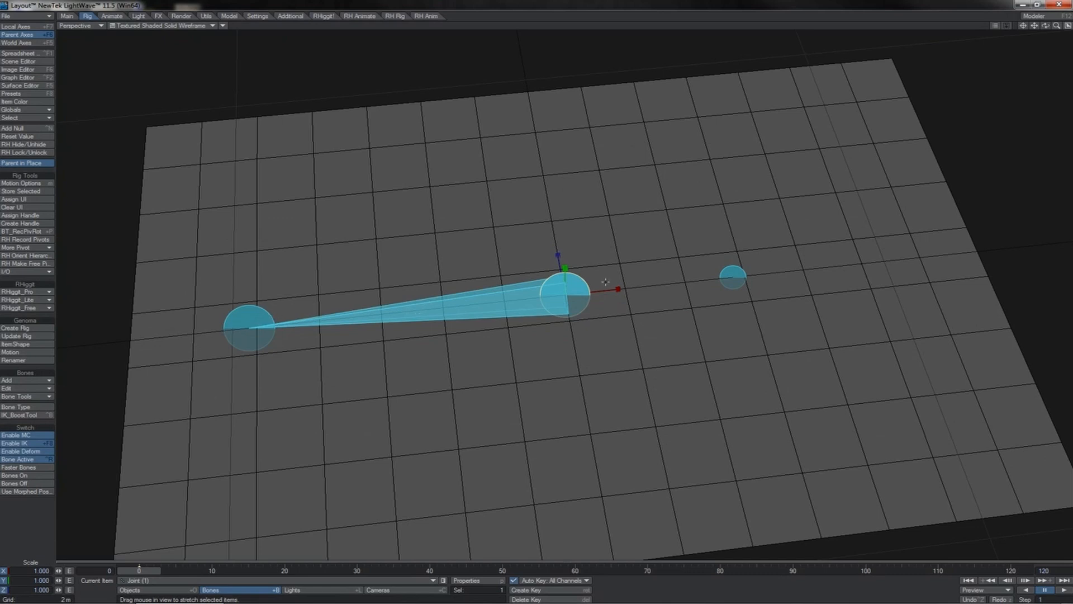
# Compare the bone properties offered for the centre joint, the end joint and the segment connecting them, and close the properties.
pyautogui.click(266, 310)
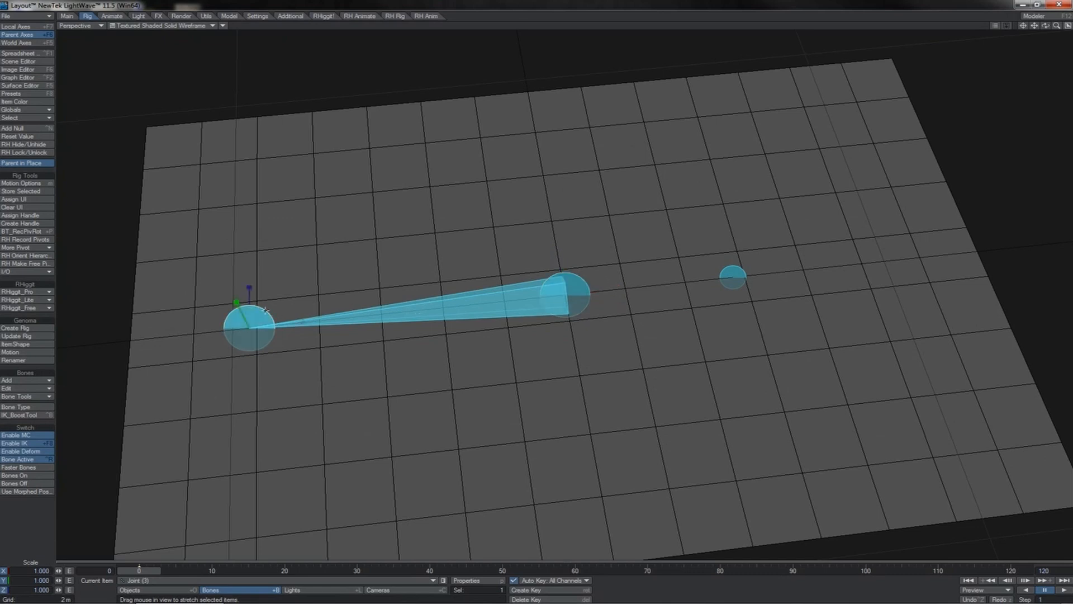
pyautogui.click(342, 313)
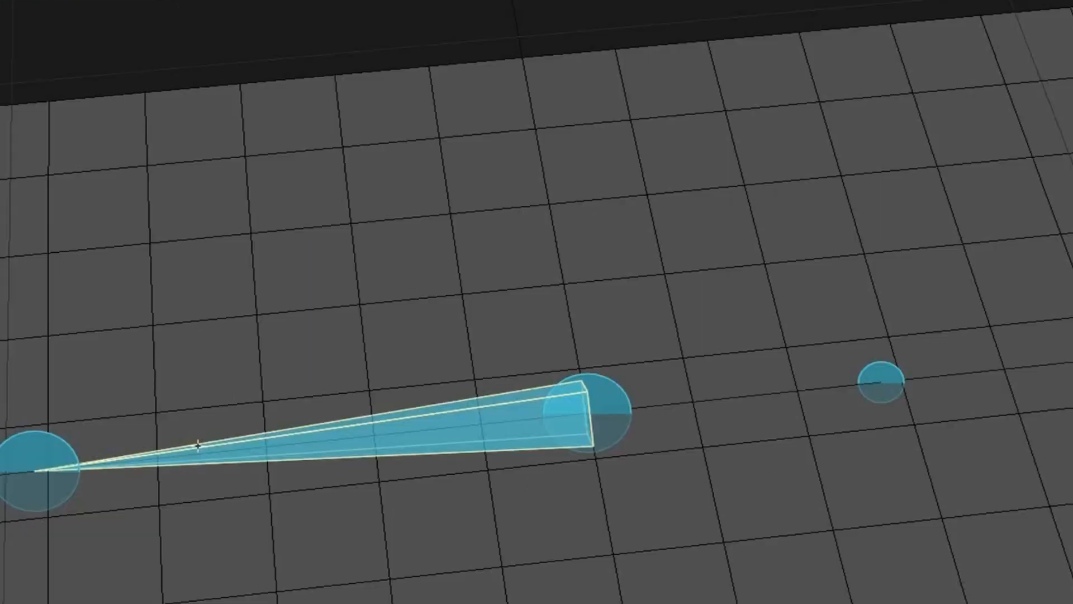
pyautogui.press('p')
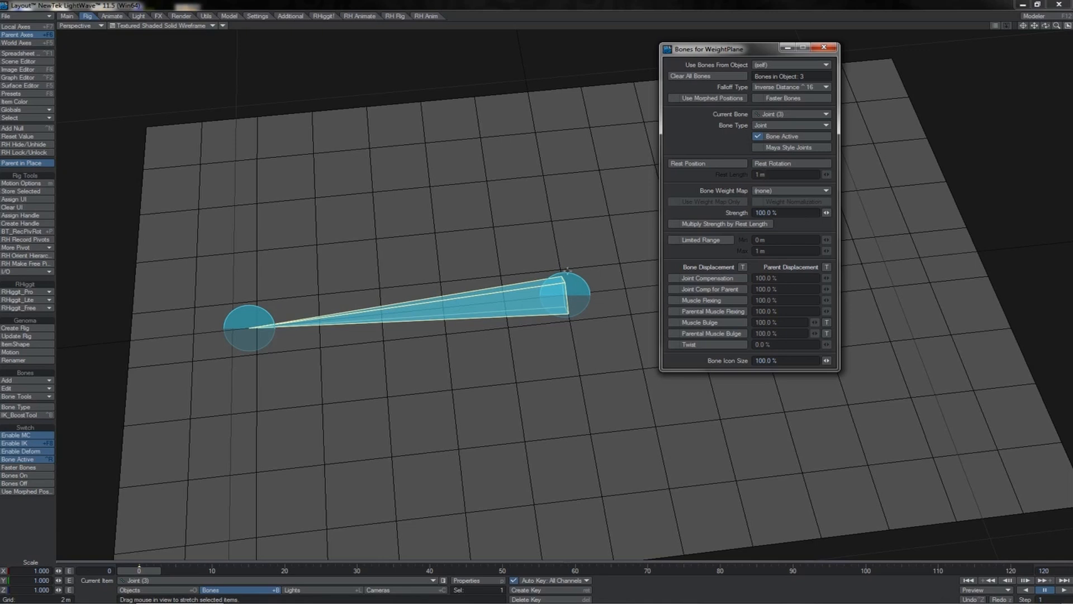
pyautogui.click(574, 278)
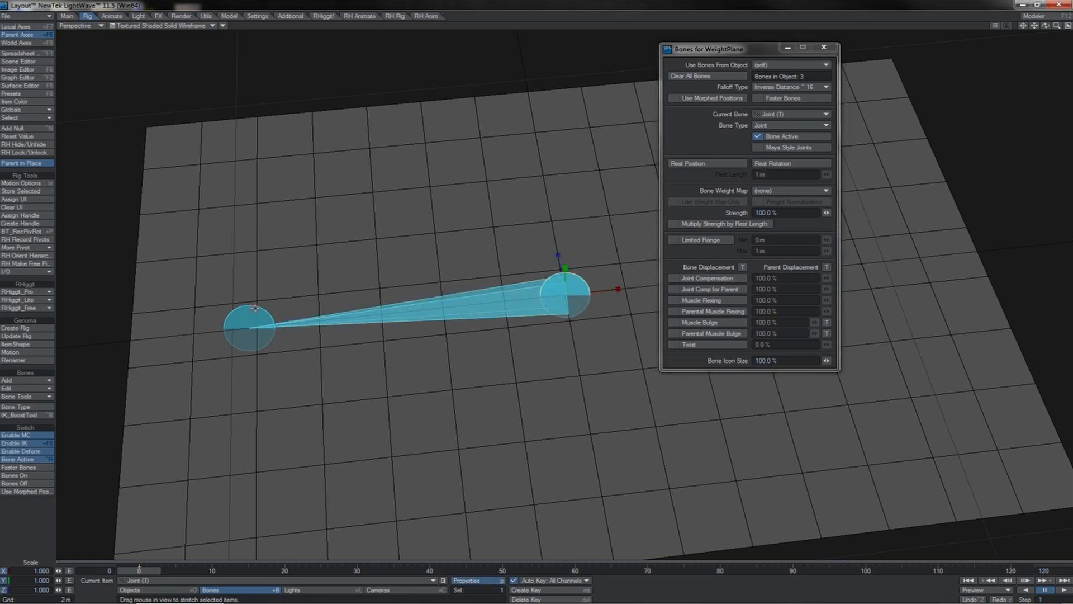
pyautogui.click(250, 307)
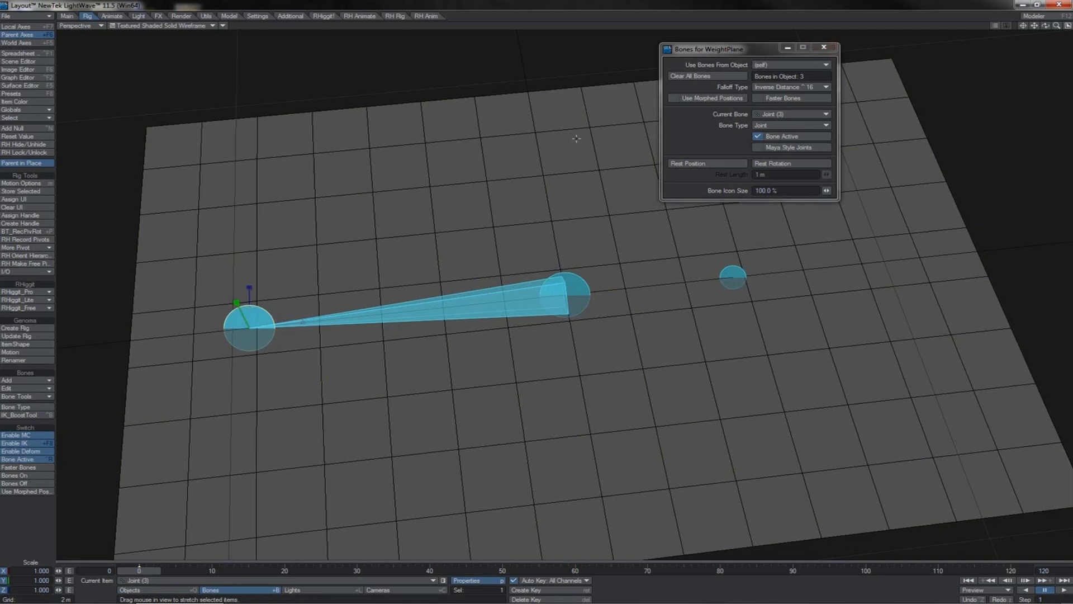
pyautogui.click(583, 281)
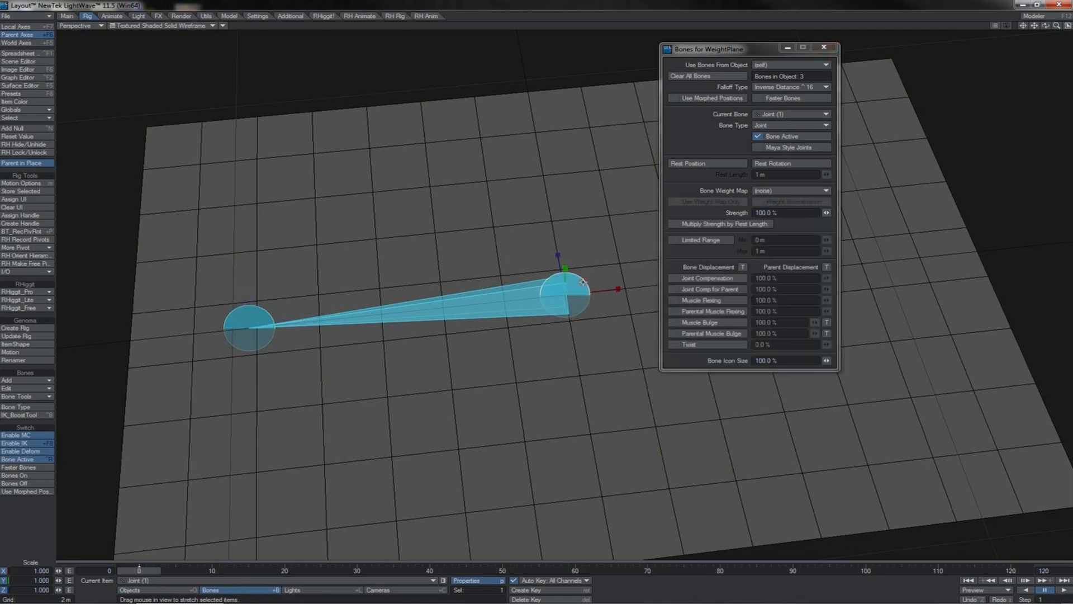
pyautogui.click(486, 292)
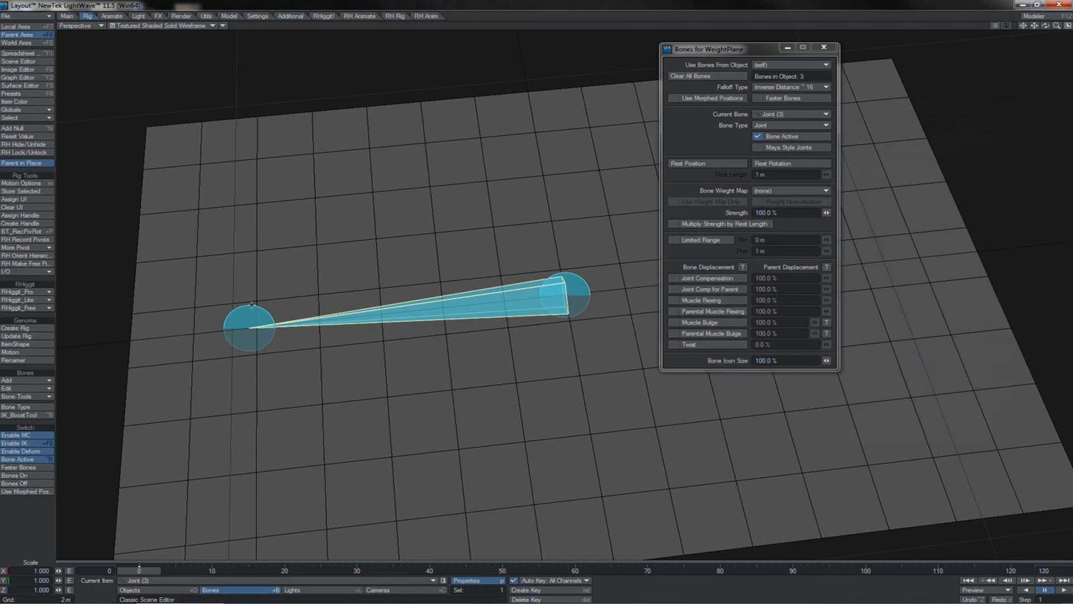
pyautogui.click(252, 306)
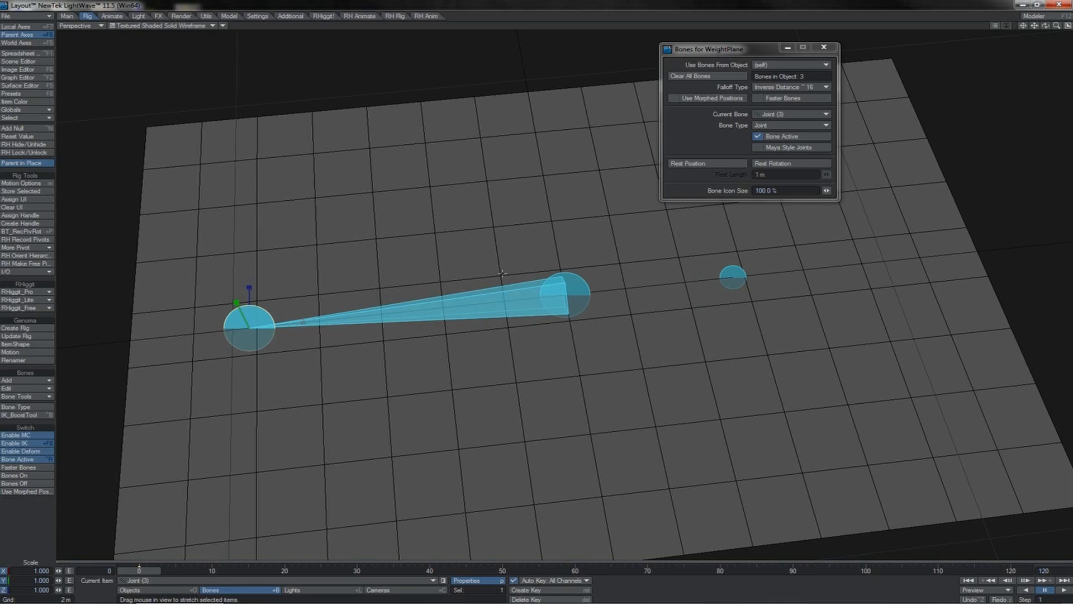
pyautogui.click(578, 276)
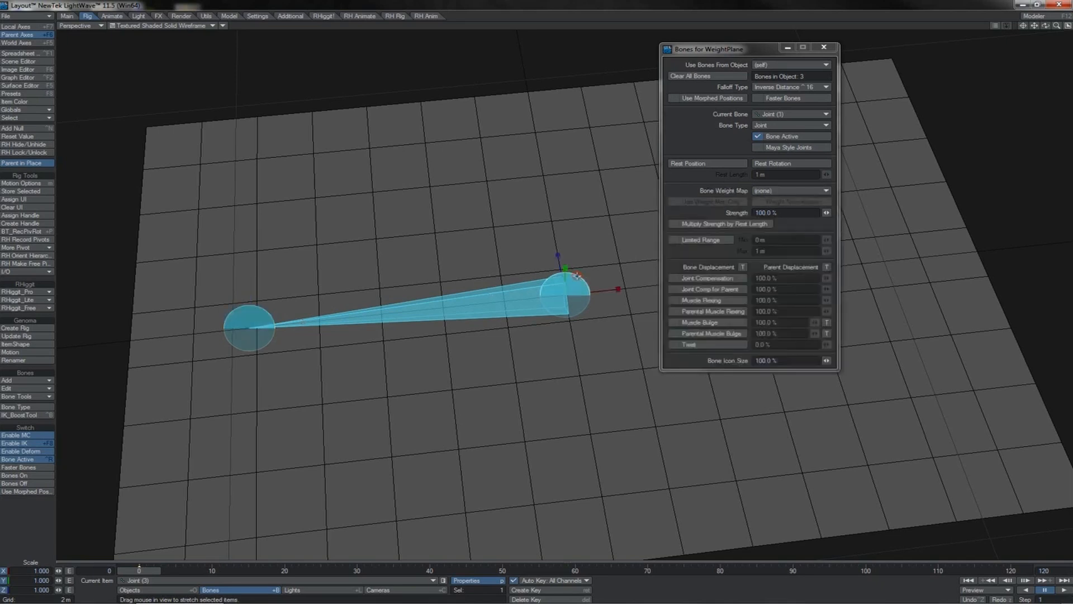
pyautogui.click(486, 295)
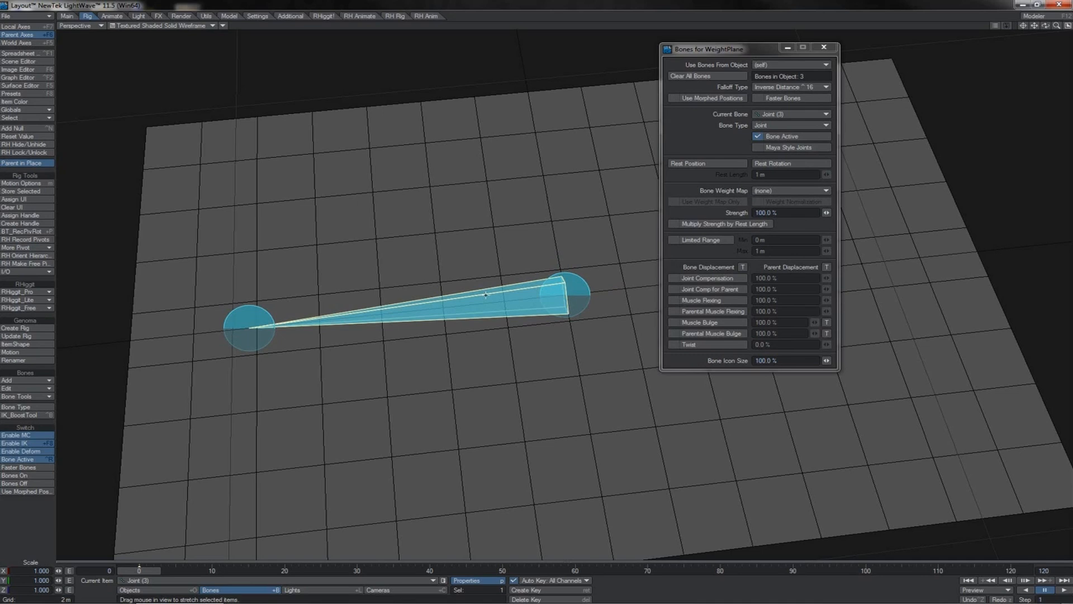
pyautogui.press('p')
# Try rotating the centre joint to test its effect on the plane, and undo the rotation.
pyautogui.press('t')
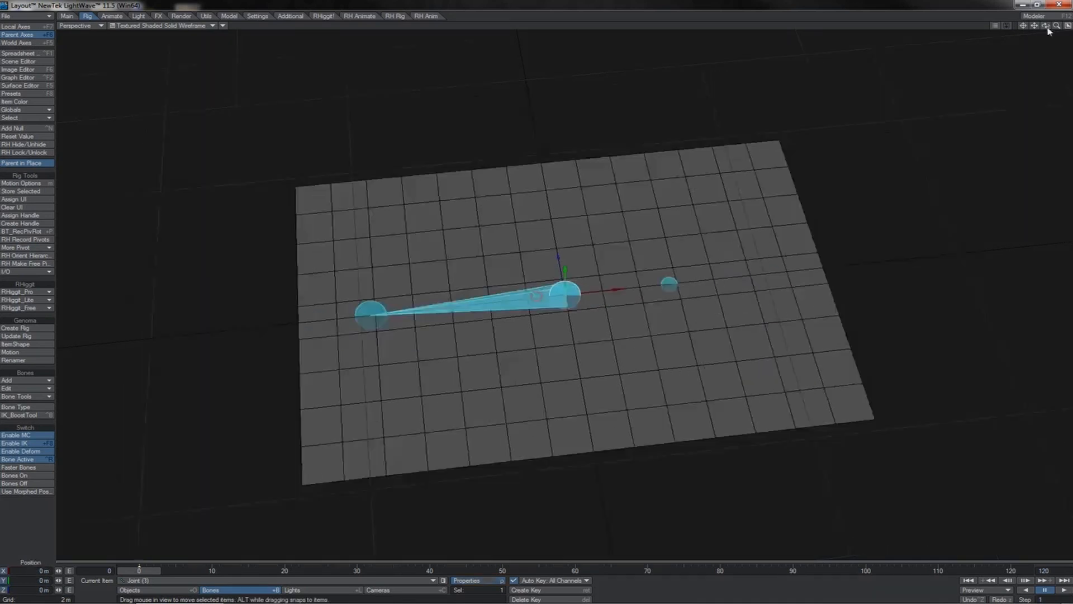
pyautogui.moveTo(1046, 26); pyautogui.dragTo(1053, 7)
pyautogui.press('y')
pyautogui.moveTo(565, 263)
pyautogui.mouseDown()
pyautogui.moveTo(587, 267)
pyautogui.moveTo(553, 263)
pyautogui.moveTo(533, 277)
pyautogui.moveTo(586, 263)
pyautogui.mouseUp()
pyautogui.hotkey('ctrl', 'z')
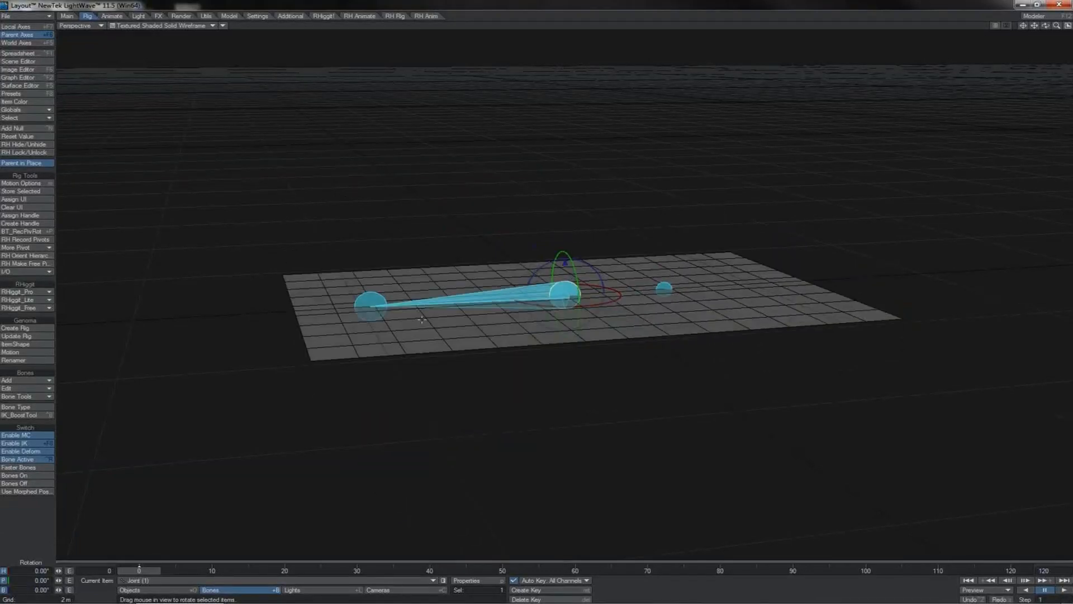
# Move Joint (3) up and inward to about X -985 mm, Y 1.36 m to bend the plane.
pyautogui.click(383, 294)
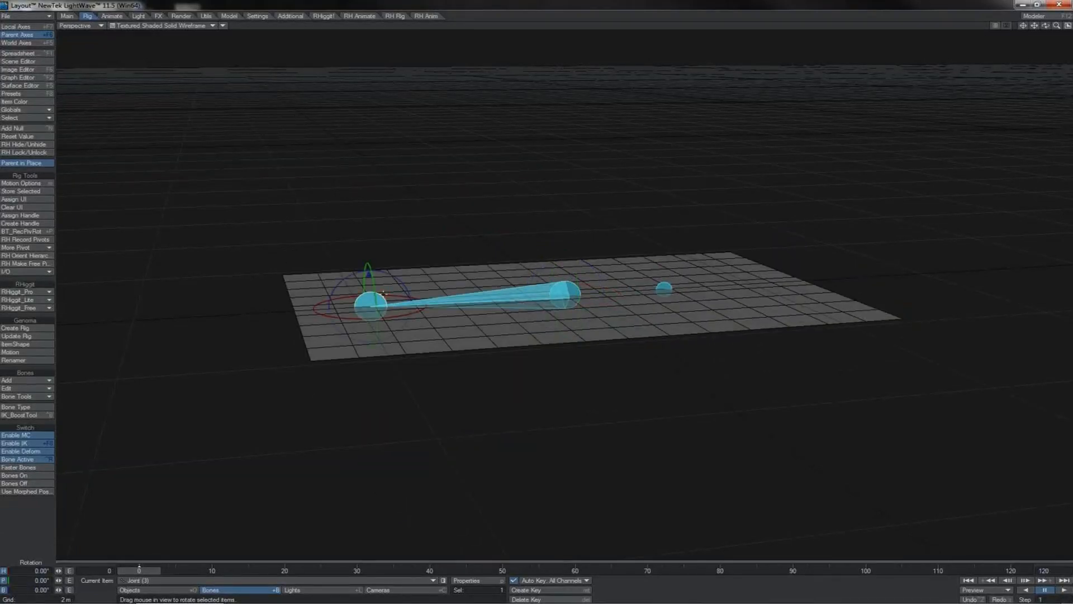
pyautogui.press('t')
pyautogui.moveTo(383, 294); pyautogui.dragTo(415, 172)
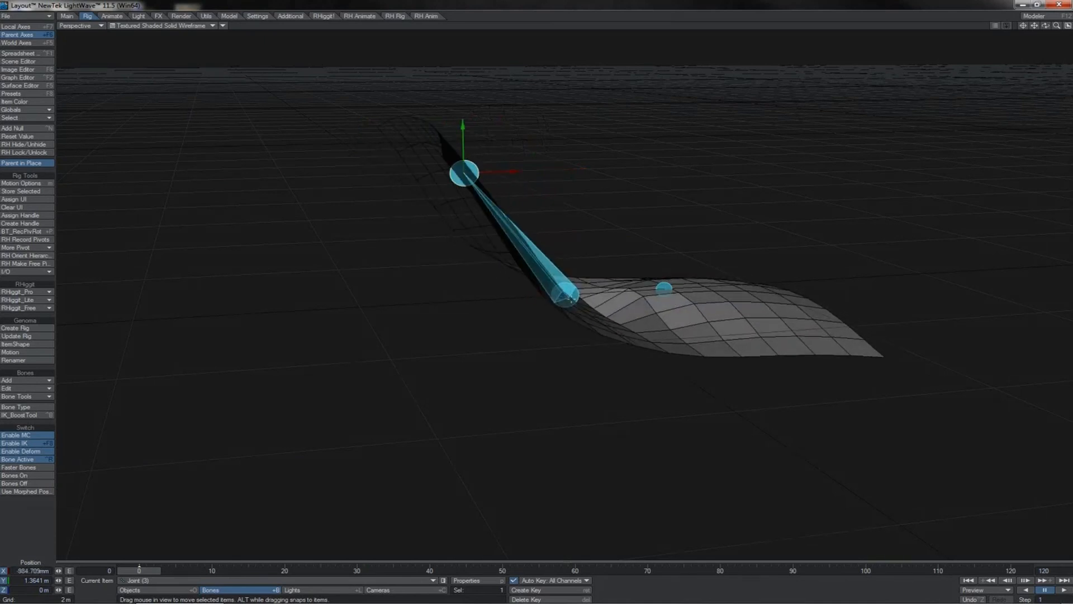
# Examine the rotation handles on the centre joint, the end joint and the connecting segment of the bent plane.
pyautogui.click(574, 300)
pyautogui.moveTo(1056, 27); pyautogui.dragTo(917, 44)
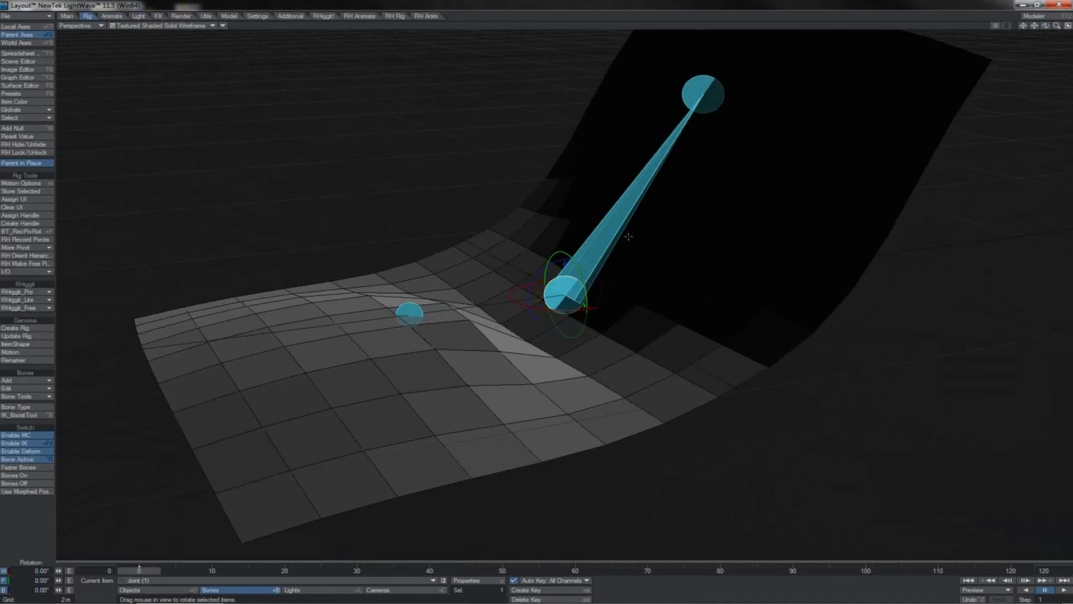
pyautogui.click(551, 306)
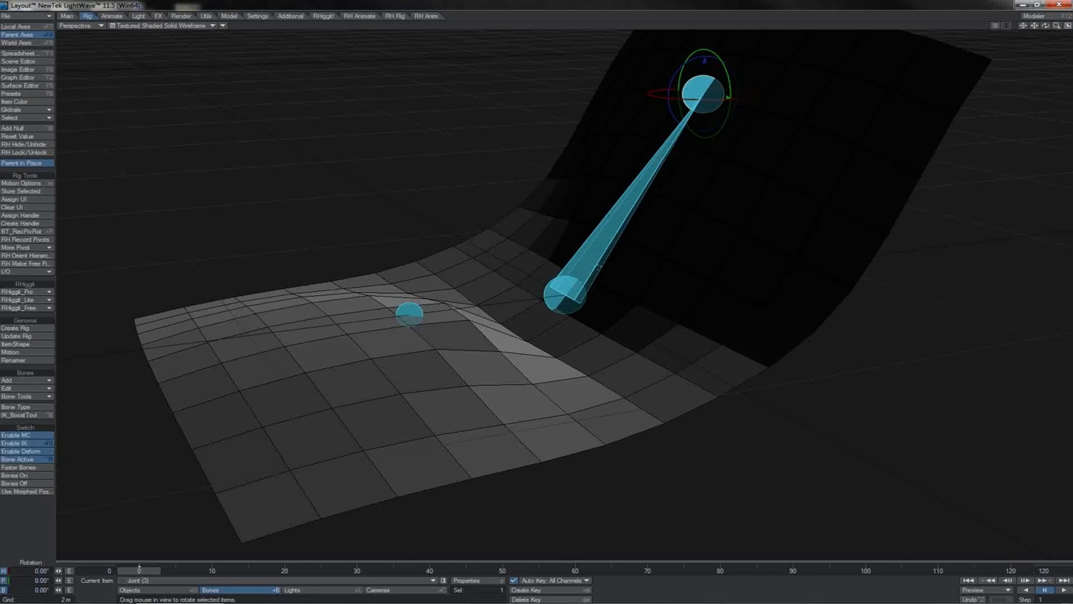
pyautogui.click(598, 268)
pyautogui.click(604, 252)
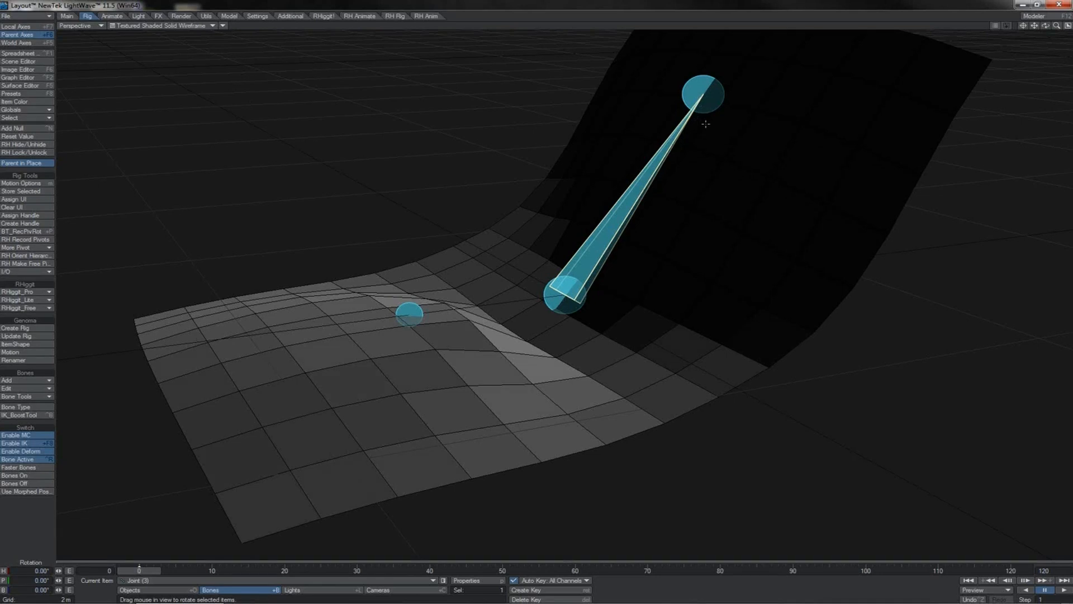
pyautogui.moveTo(1047, 29); pyautogui.dragTo(744, 31)
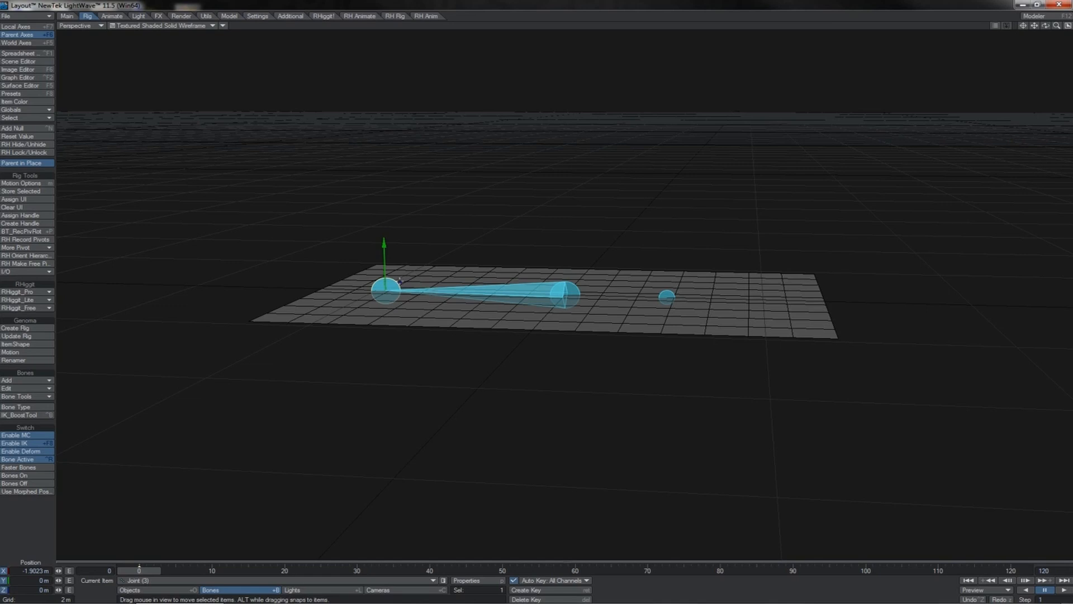
# Try moving Joint (3) nearly above the centre joint, to about X -119 mm, Y 1.57 m, and undo the moves.
pyautogui.moveTo(384, 247); pyautogui.dragTo(386, 292)
pyautogui.moveTo(386, 292); pyautogui.dragTo(388, 335)
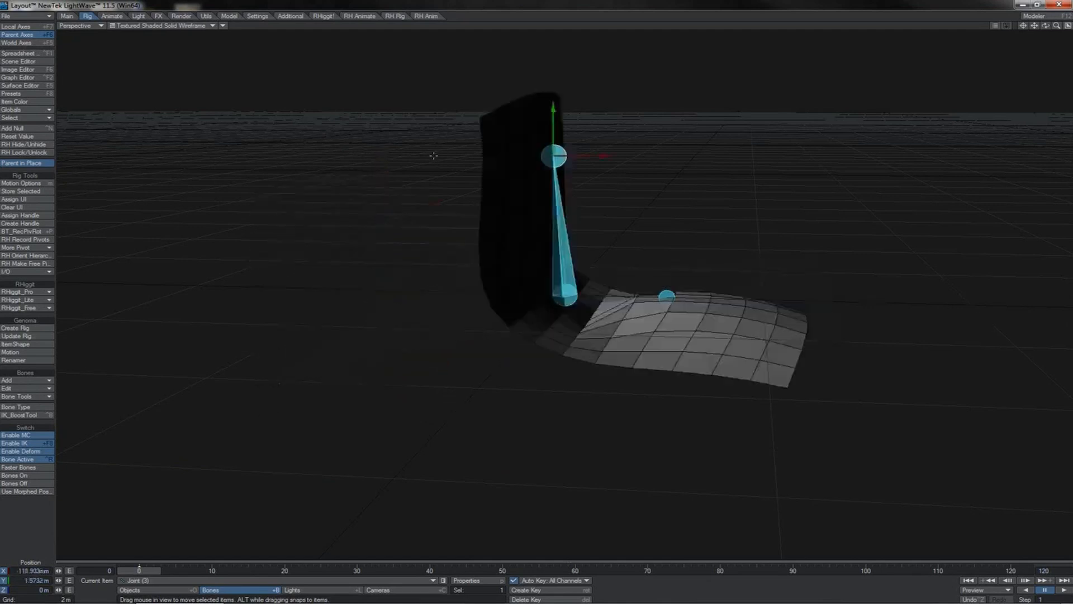
pyautogui.hotkey('ctrl', 'z')
pyautogui.hotkey('ctrl', 'z')
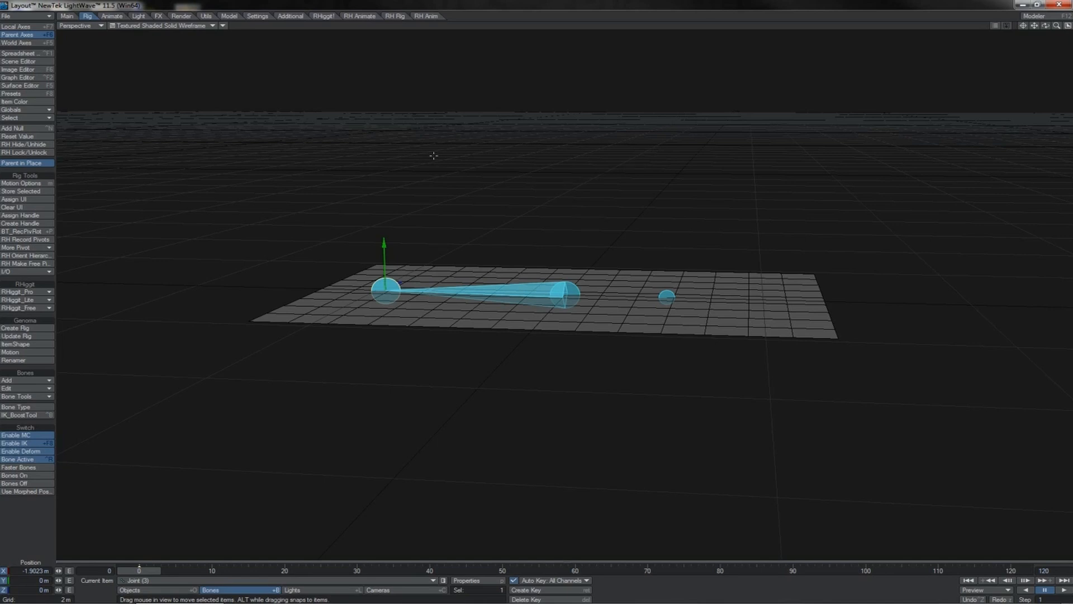
# Raise Joint (3) to about 1.10 m in Y and move it along X to about 5 mm, above the centre joint.
pyautogui.moveTo(394, 238); pyautogui.dragTo(395, 143)
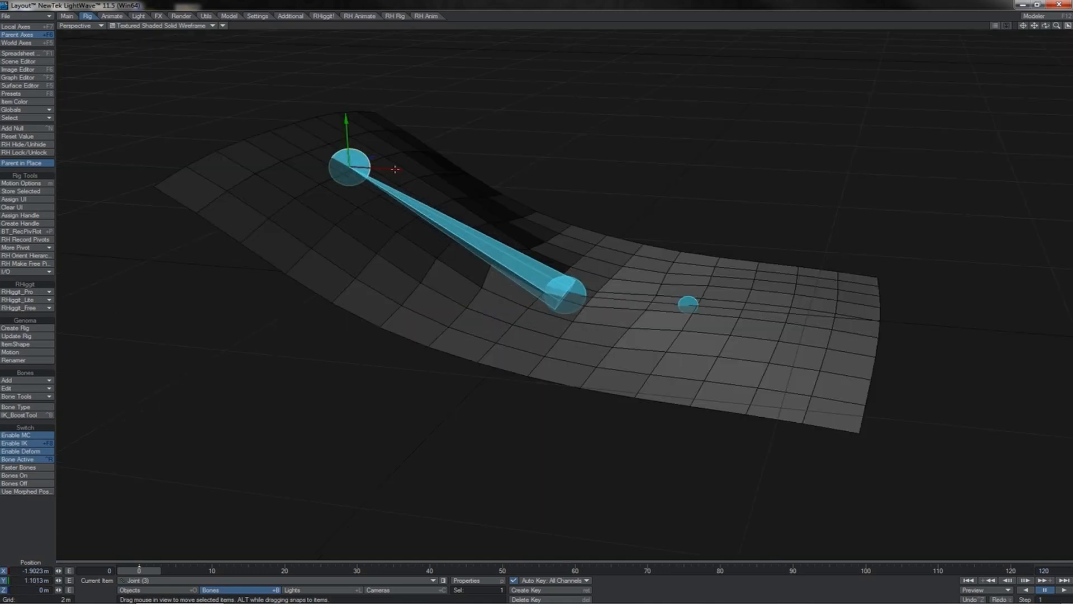
pyautogui.moveTo(395, 169); pyautogui.dragTo(621, 180)
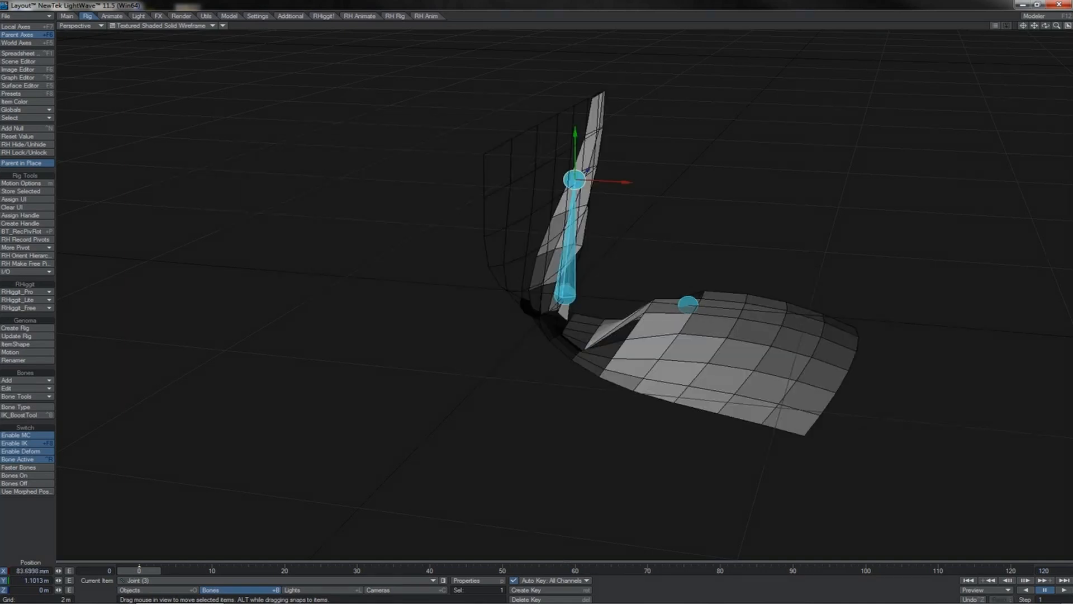
pyautogui.moveTo(622, 180); pyautogui.dragTo(603, 176)
# Show the joints in an enlarged Back view with the object displayed as a Bounding Box.
pyautogui.press('1')
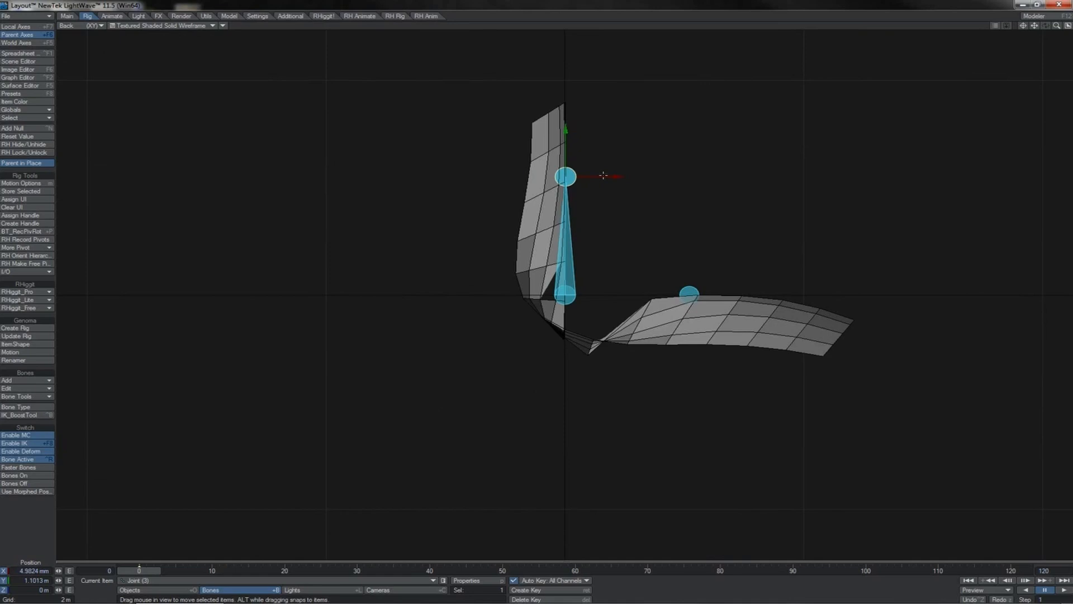
pyautogui.click(149, 25)
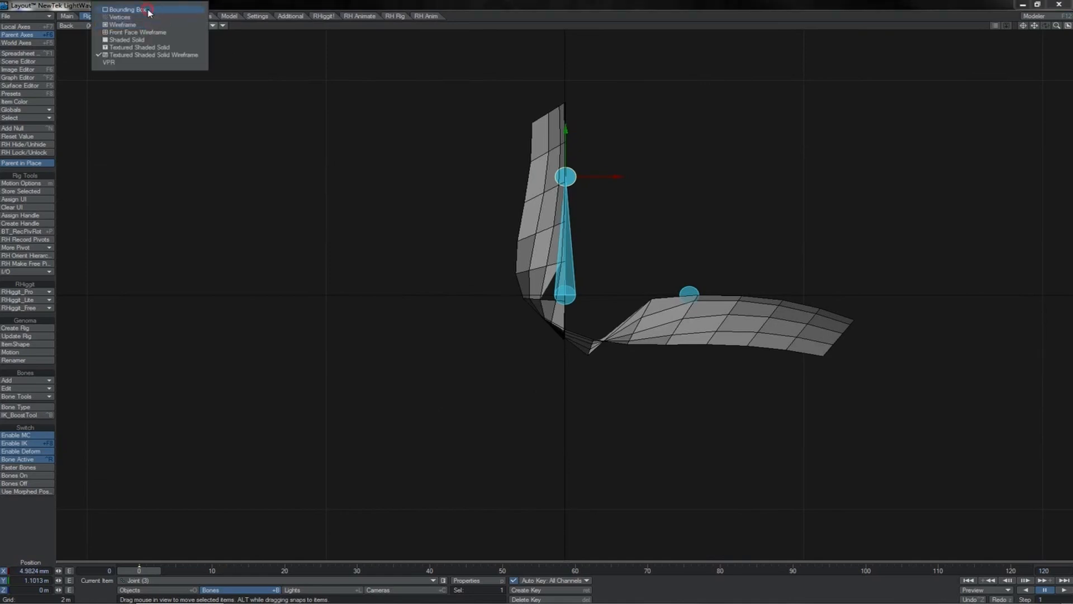
pyautogui.click(151, 10)
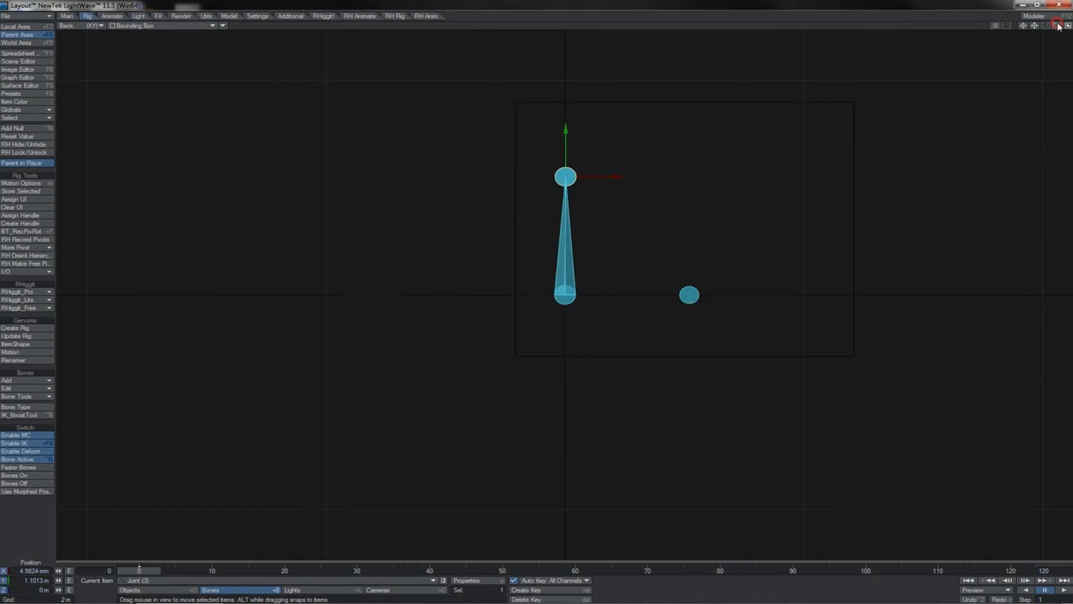
pyautogui.moveTo(1057, 26); pyautogui.dragTo(1070, 26)
# Shift Joint (3) along X to about -69 mm to test how the segment turns, and select the centre joint.
pyautogui.moveTo(620, 48); pyautogui.dragTo(578, 49)
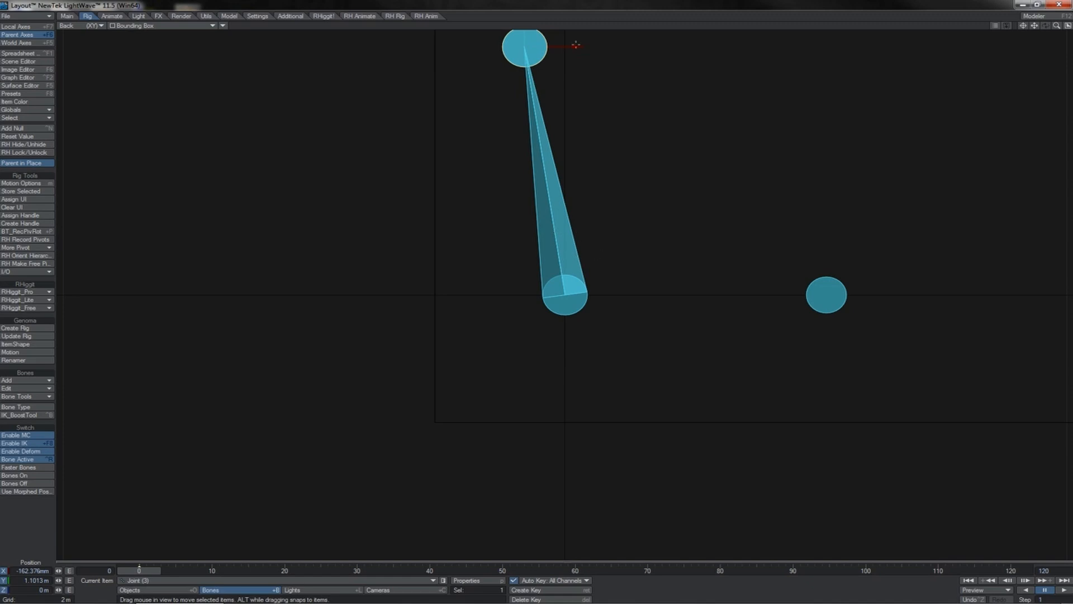
pyautogui.moveTo(576, 45)
pyautogui.mouseDown()
pyautogui.moveTo(617, 46)
pyautogui.moveTo(596, 45)
pyautogui.mouseUp()
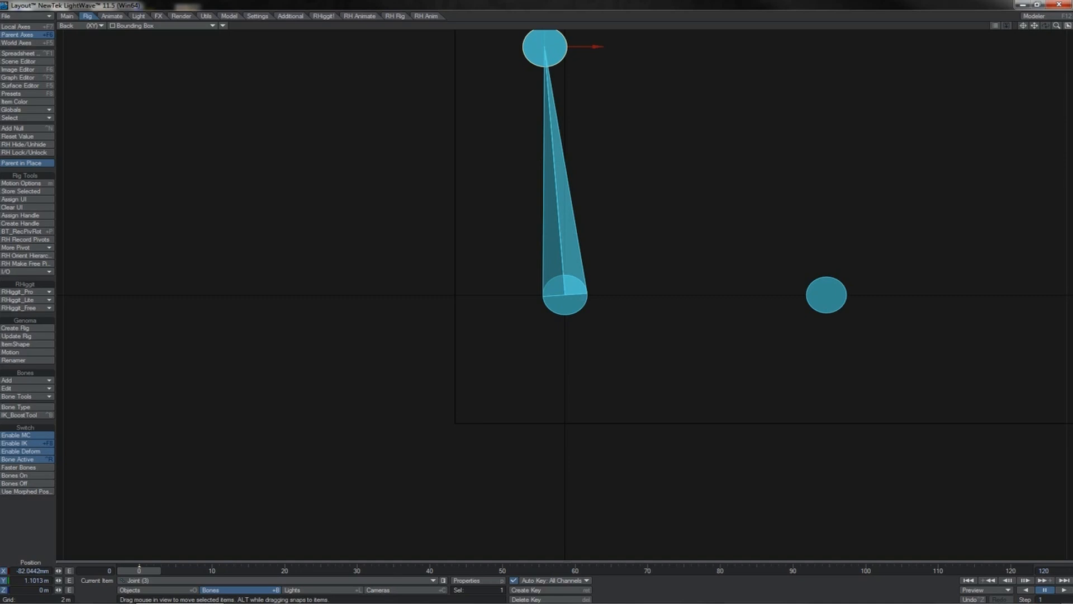
pyautogui.moveTo(597, 47); pyautogui.dragTo(599, 47)
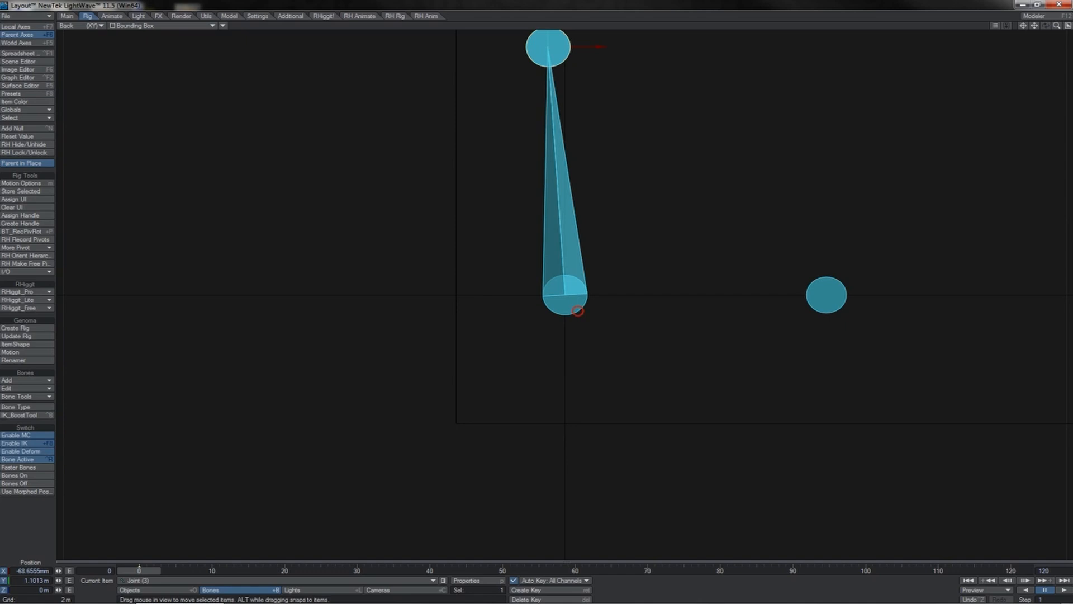
pyautogui.click(578, 310)
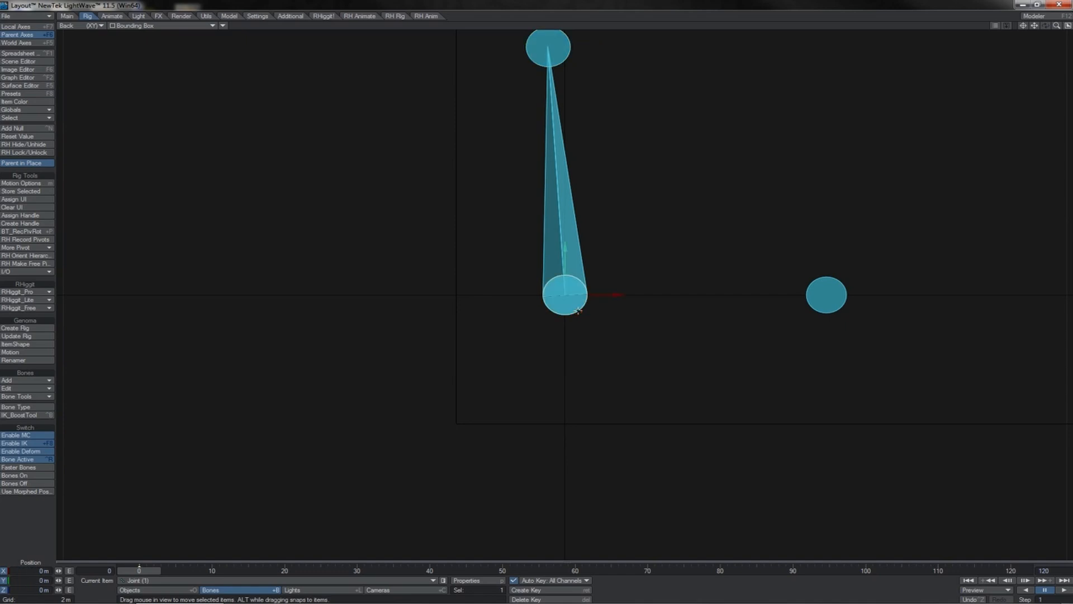
# Try Joint (3) at about -33 mm in X, selecting the segment and centre joint for comparison, and undo Joint (3)'s moves.
pyautogui.click(556, 45)
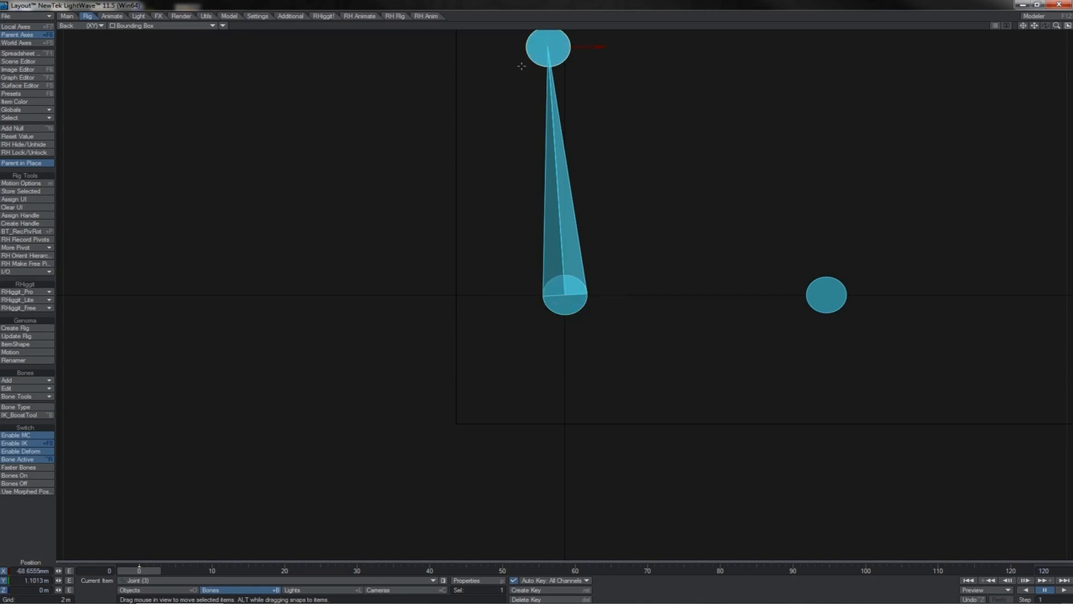
pyautogui.moveTo(594, 46); pyautogui.dragTo(596, 47)
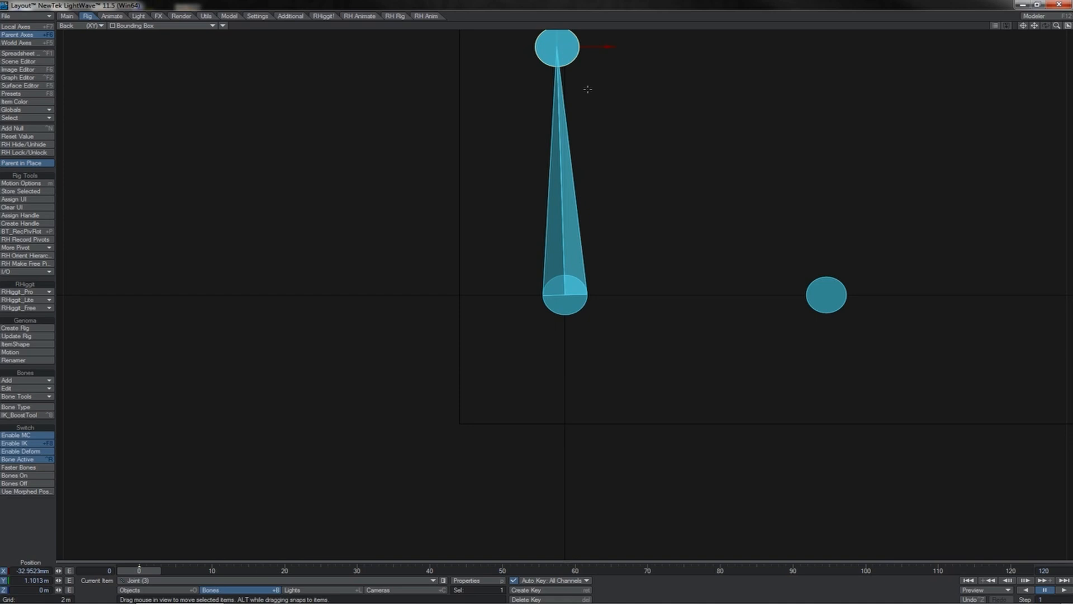
pyautogui.click(562, 177)
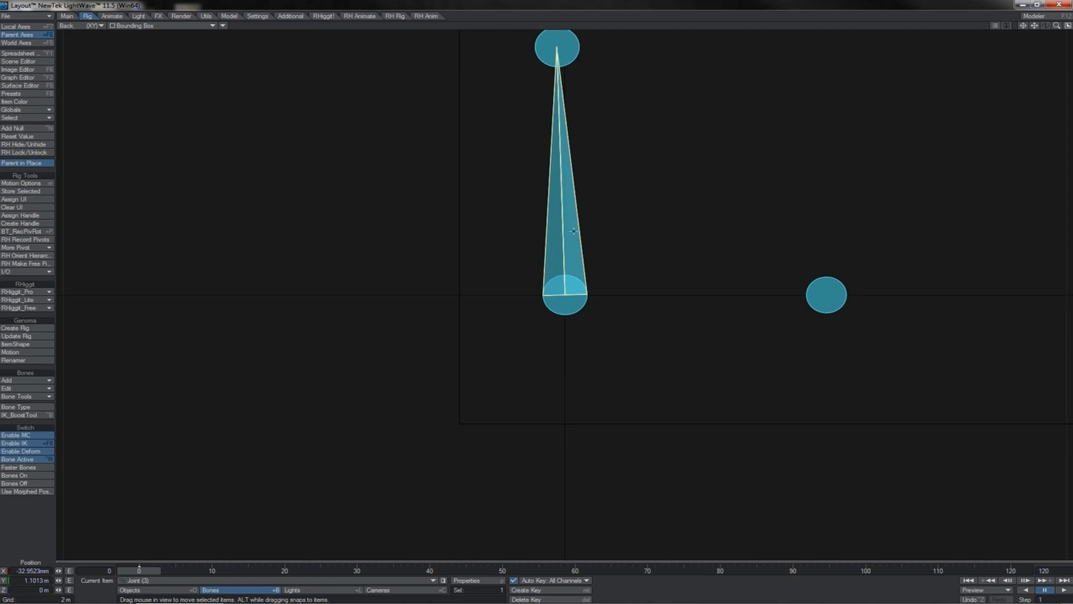
pyautogui.click(561, 272)
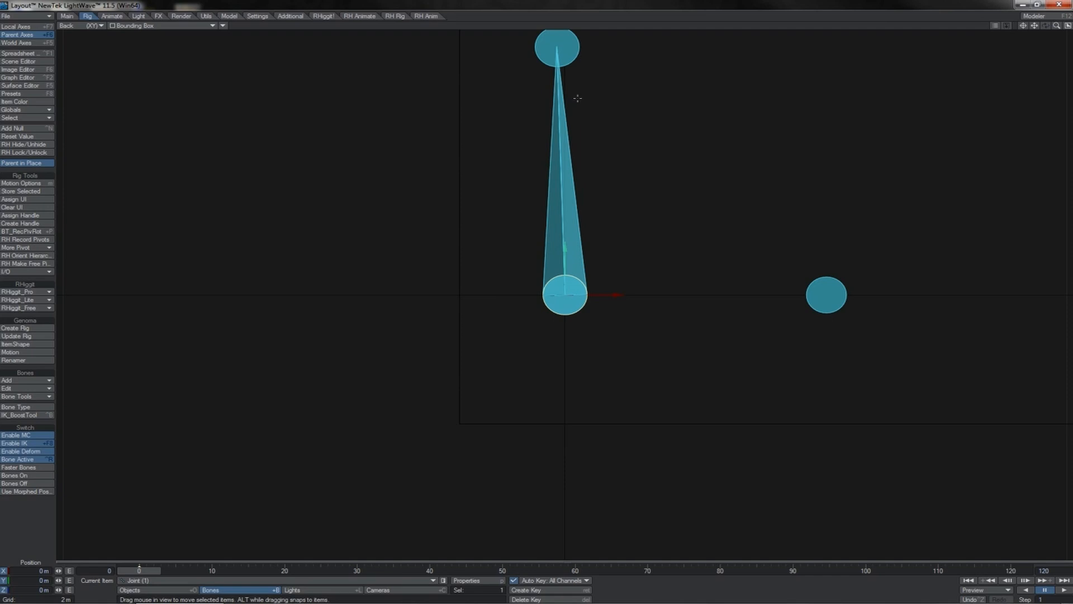
pyautogui.click(567, 173)
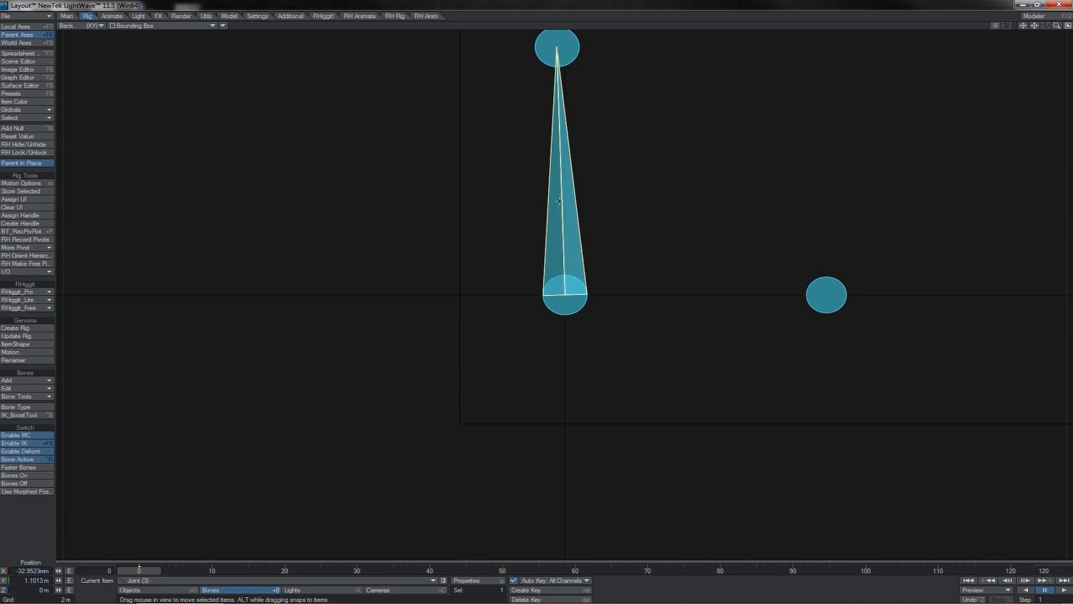
pyautogui.hotkey('ctrl', 'z')
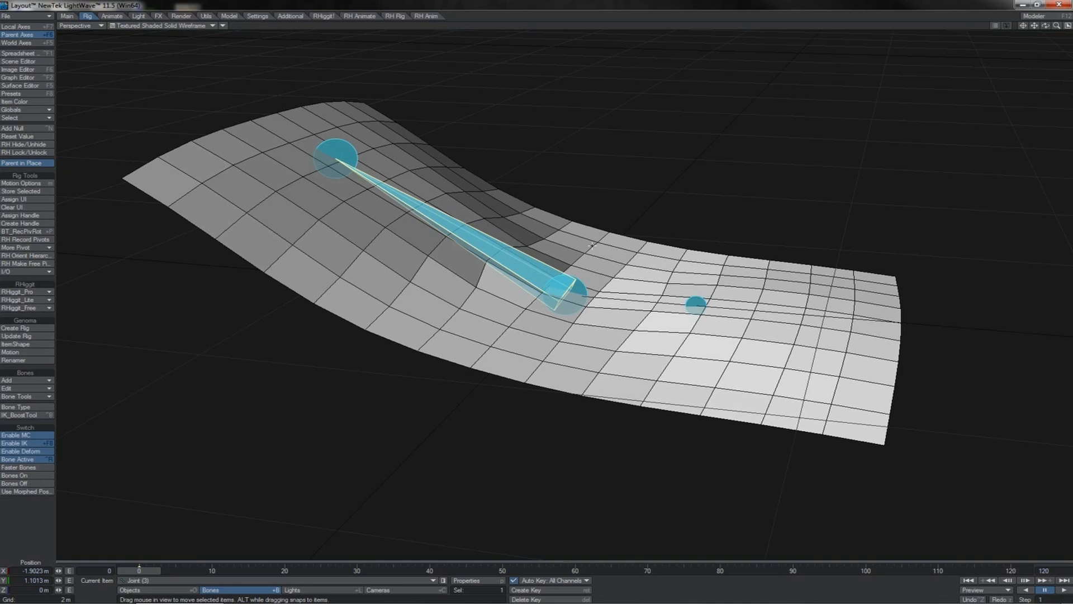
pyautogui.hotkey('ctrl', 'z')
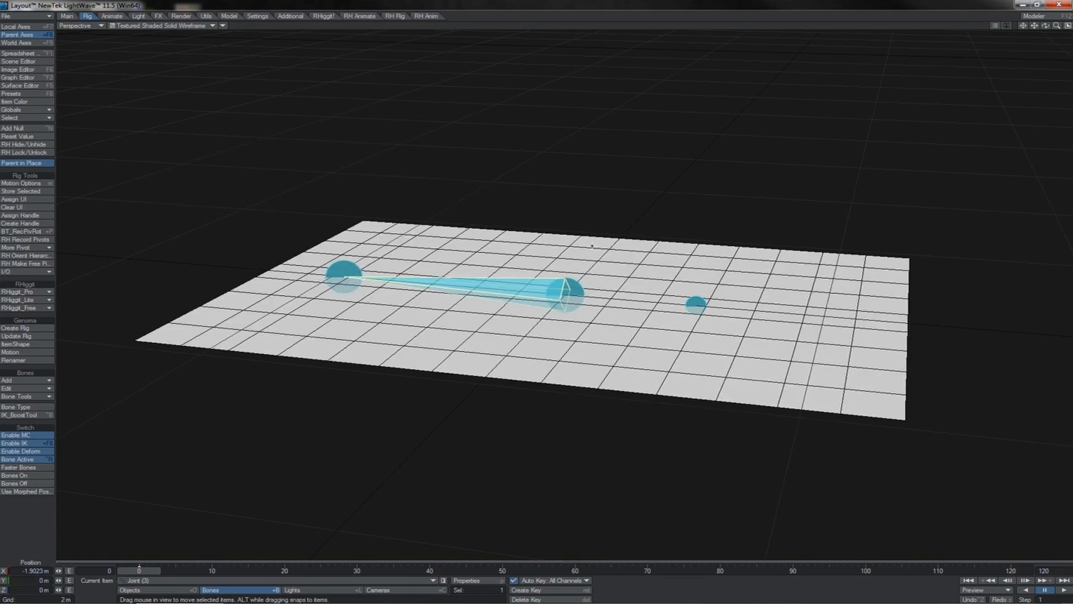
# Try rotating the centre joint slightly in bank and undo the rotation.
pyautogui.click(579, 281)
pyautogui.press('y')
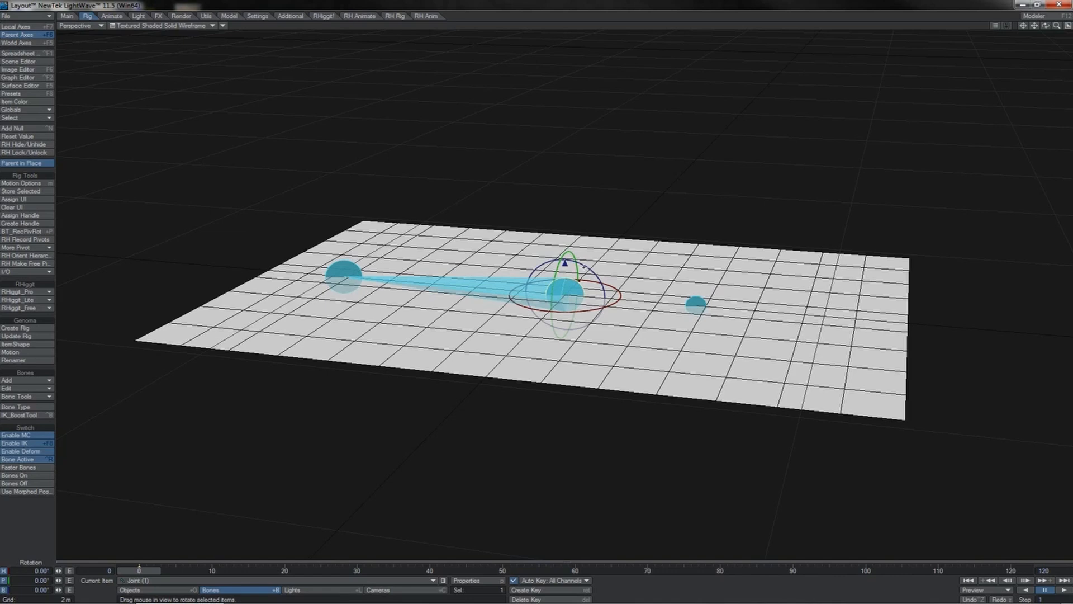
pyautogui.moveTo(586, 267)
pyautogui.mouseDown()
pyautogui.moveTo(519, 223)
pyautogui.moveTo(568, 263)
pyautogui.mouseUp()
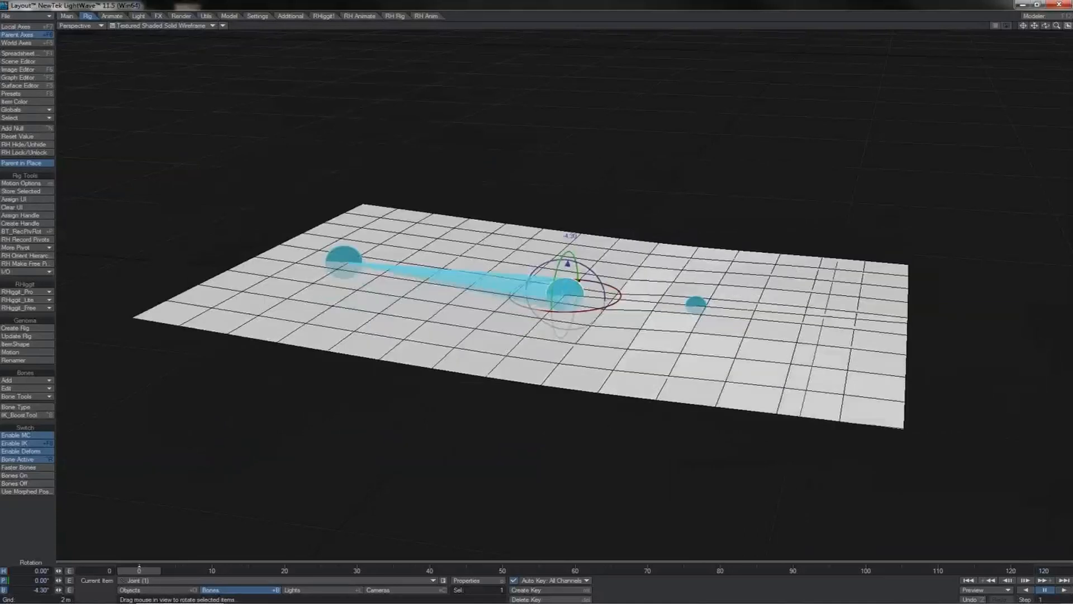
pyautogui.hotkey('ctrl', 'z')
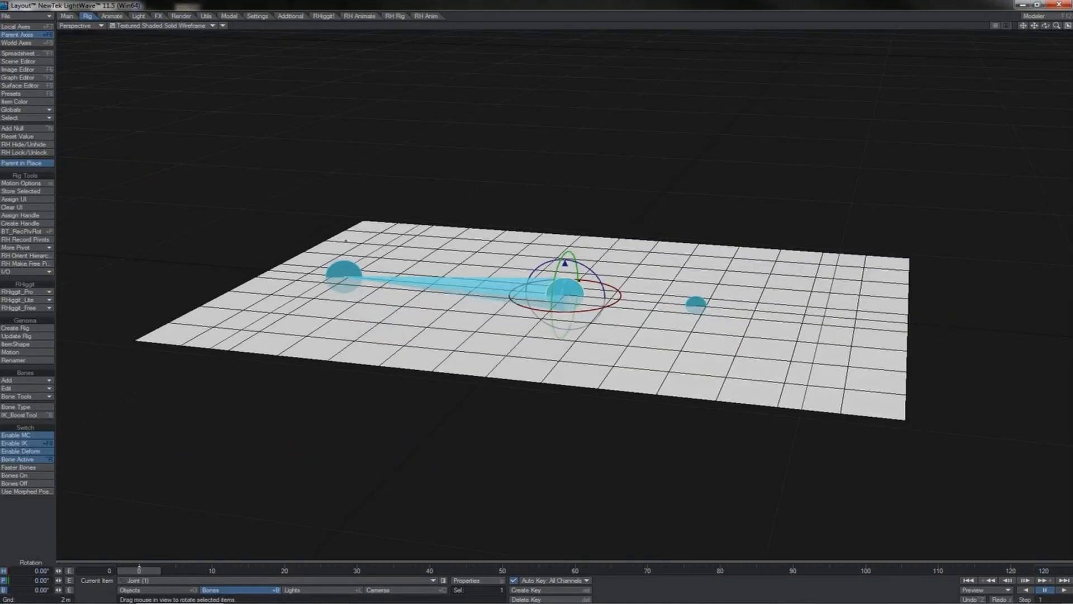
# Try moving Joint (3) freely across the plane, out to about X -2.75 m, Z 302 mm, and undo the moves.
pyautogui.click(348, 264)
pyautogui.press('t')
pyautogui.moveTo(470, 254); pyautogui.dragTo(397, 240)
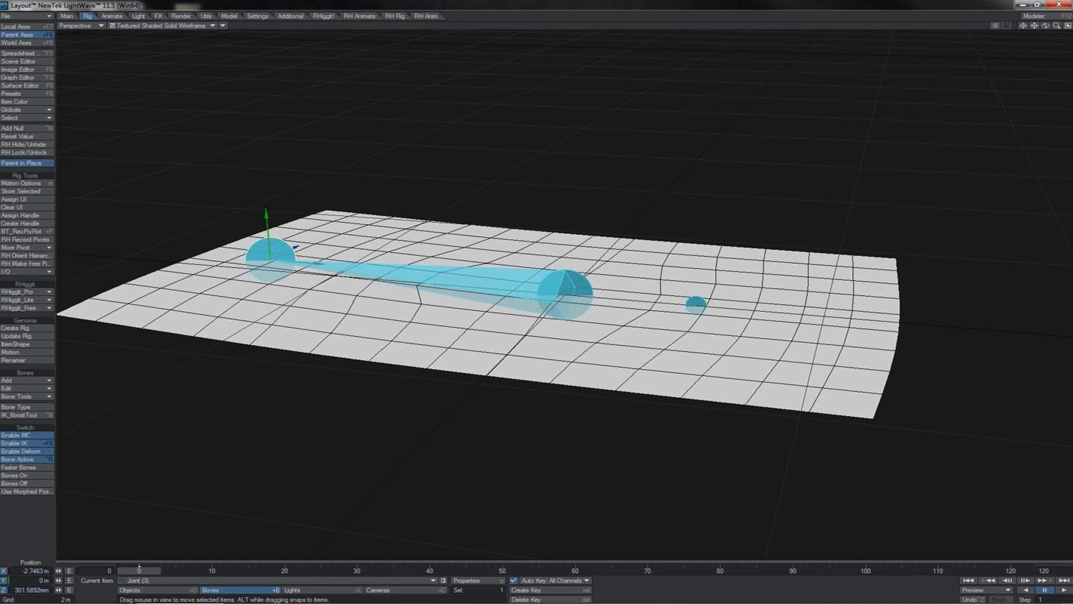
pyautogui.moveTo(267, 264); pyautogui.dragTo(273, 294)
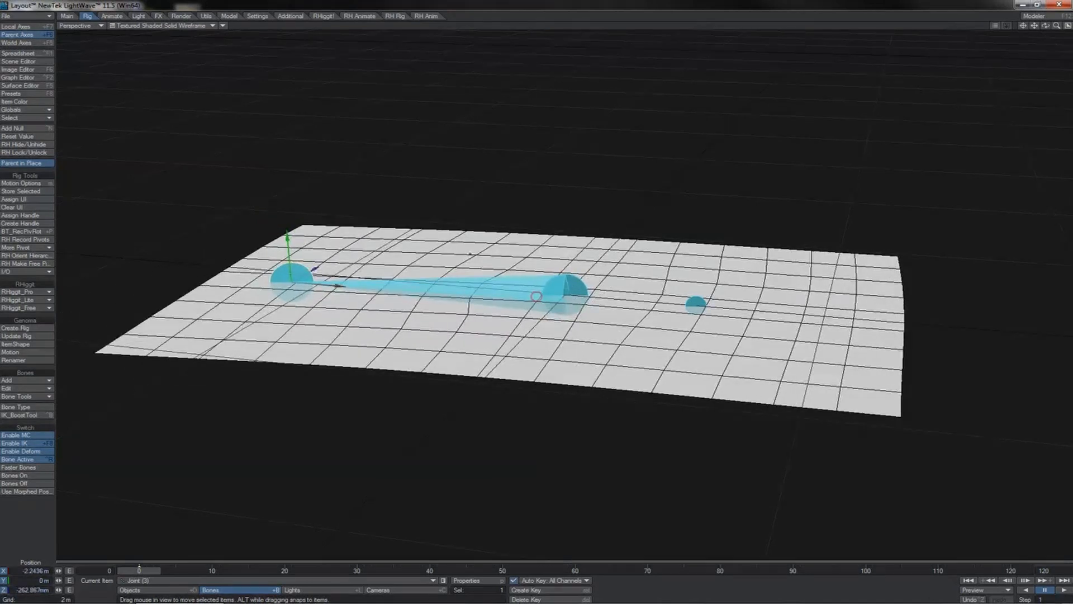
pyautogui.hotkey('ctrl', 'z')
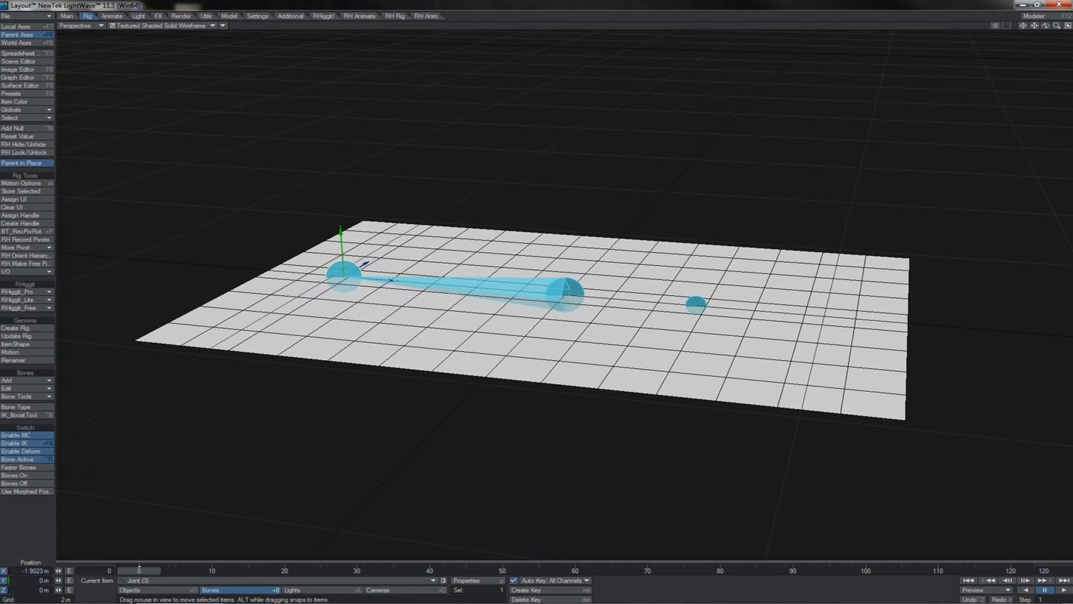
# Move Joint (3) along X to about -3.76 m and switch both it and the centre joint to Z axis bones.
pyautogui.moveTo(389, 281); pyautogui.dragTo(261, 253)
pyautogui.moveTo(362, 264); pyautogui.dragTo(148, 258)
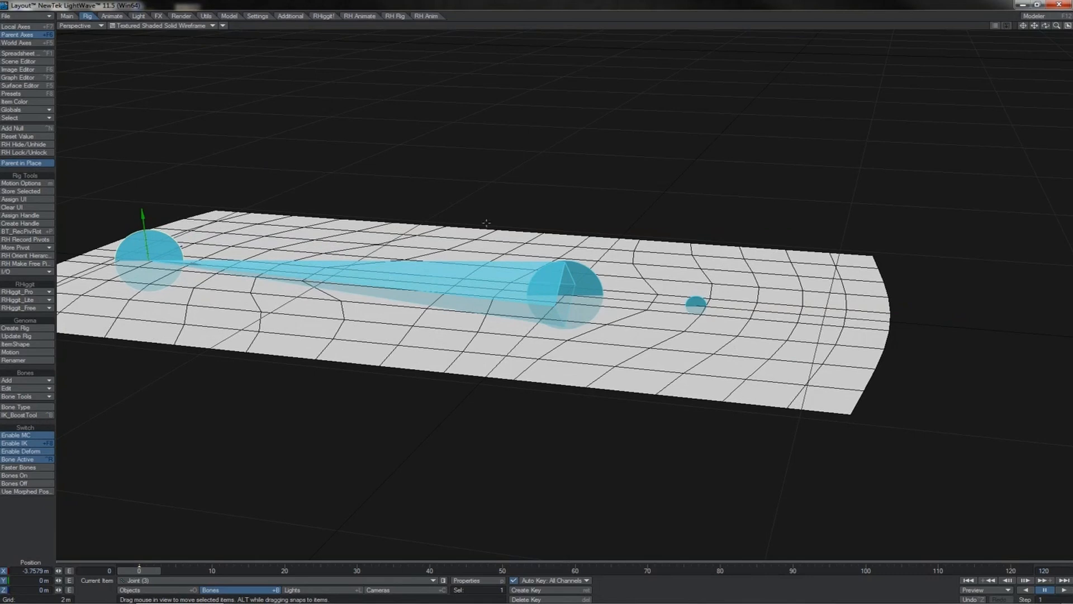
pyautogui.moveTo(1046, 25); pyautogui.dragTo(1047, 78)
pyautogui.moveTo(1056, 26); pyautogui.dragTo(1054, 30)
pyautogui.keyDown('shift'); pyautogui.click(587, 285); pyautogui.keyUp('shift')
pyautogui.press('p')
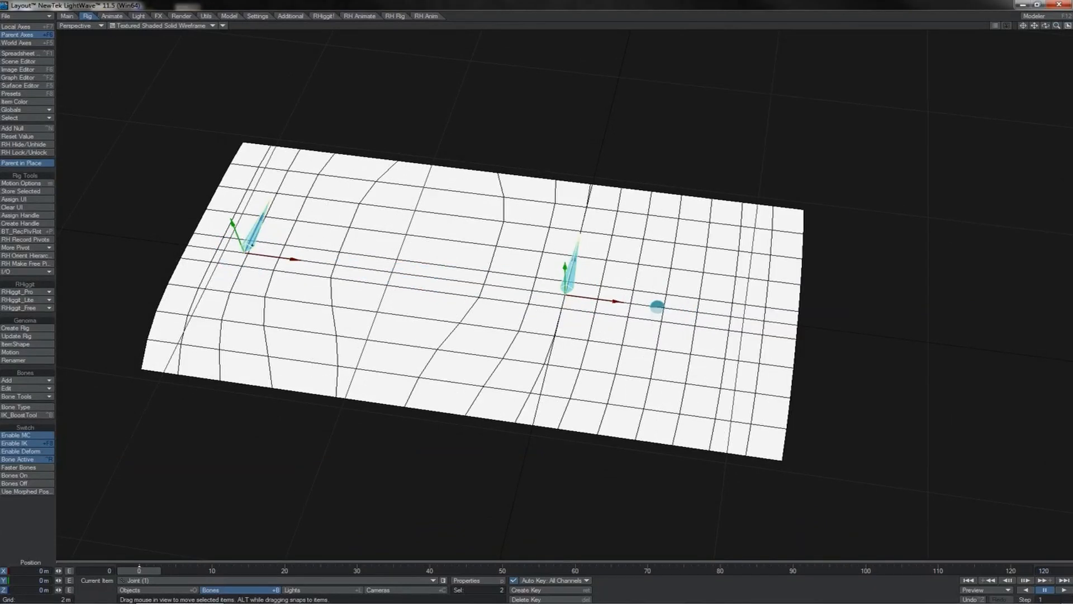
# Move the outer Z axis bone along X to about -5.23 m and set the type of both bones to Joint.
pyautogui.click(252, 245)
pyautogui.moveTo(295, 259); pyautogui.dragTo(271, 256)
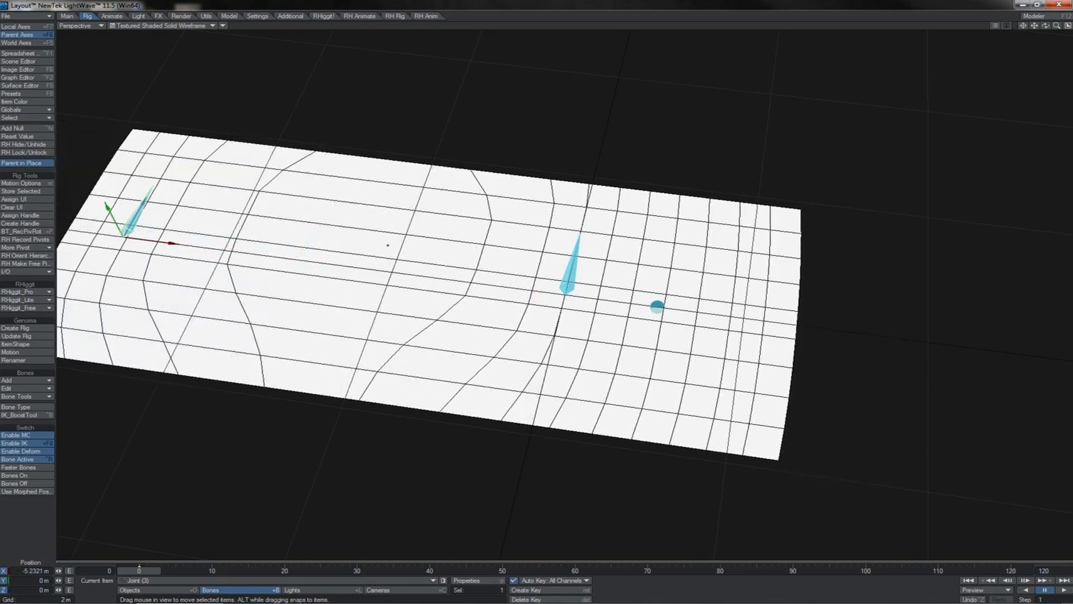
pyautogui.press('p')
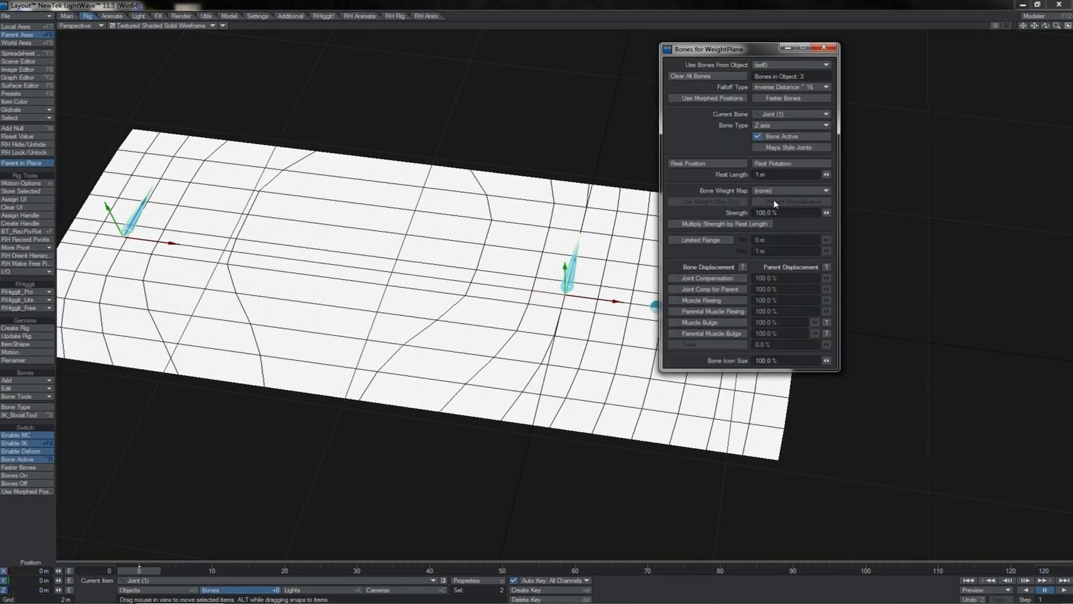
pyautogui.click(797, 125)
pyautogui.click(797, 134)
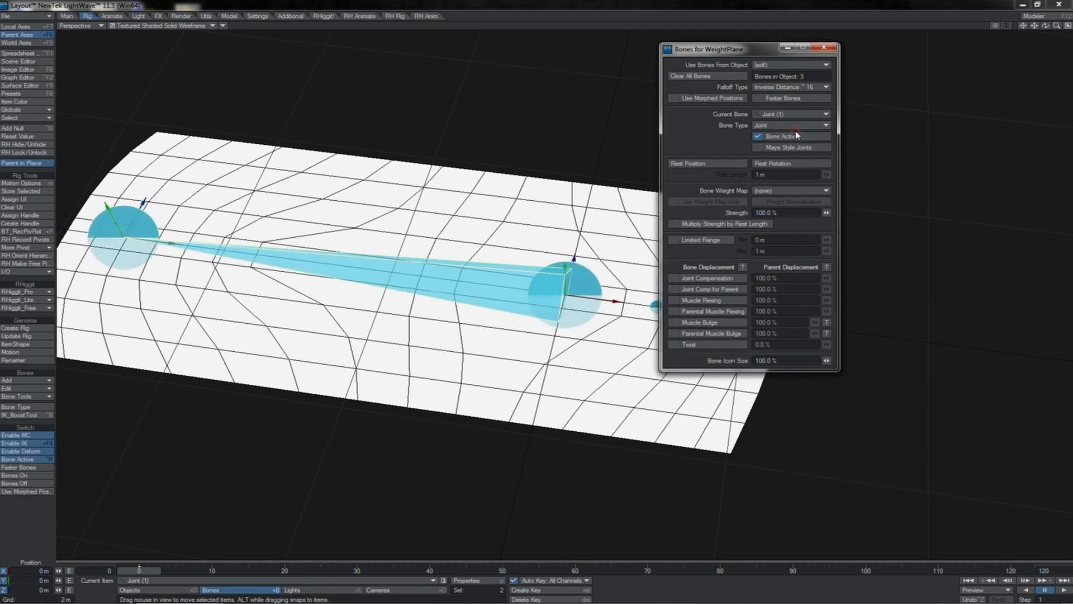
pyautogui.click(824, 47)
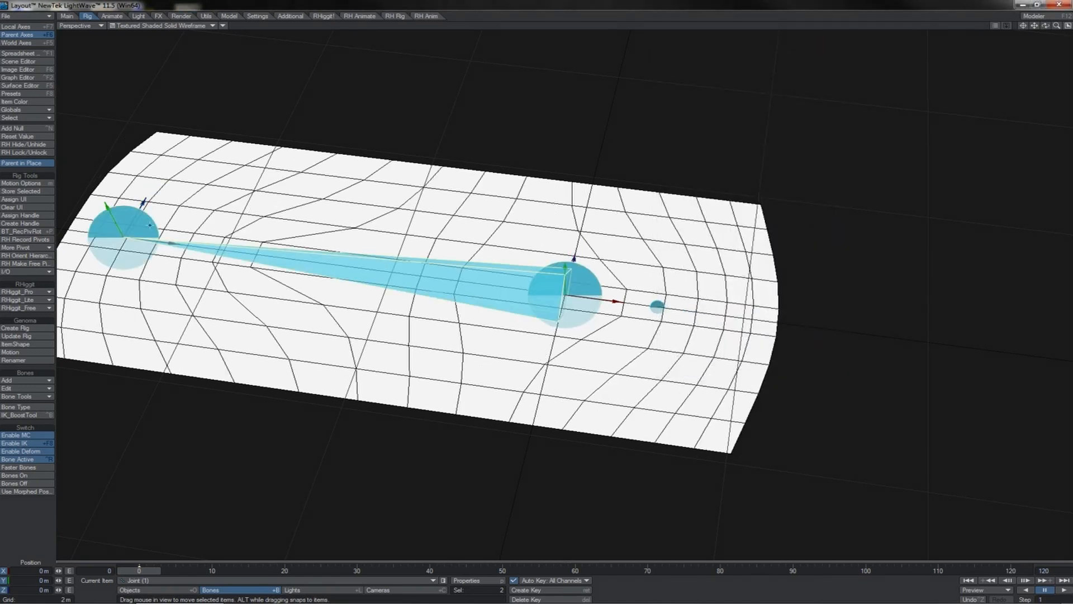
# Try moving Joint (3) along X inward to about -856 mm and outward to about -3.48 m, and undo the moves.
pyautogui.click(149, 226)
pyautogui.moveTo(167, 243); pyautogui.dragTo(540, 292)
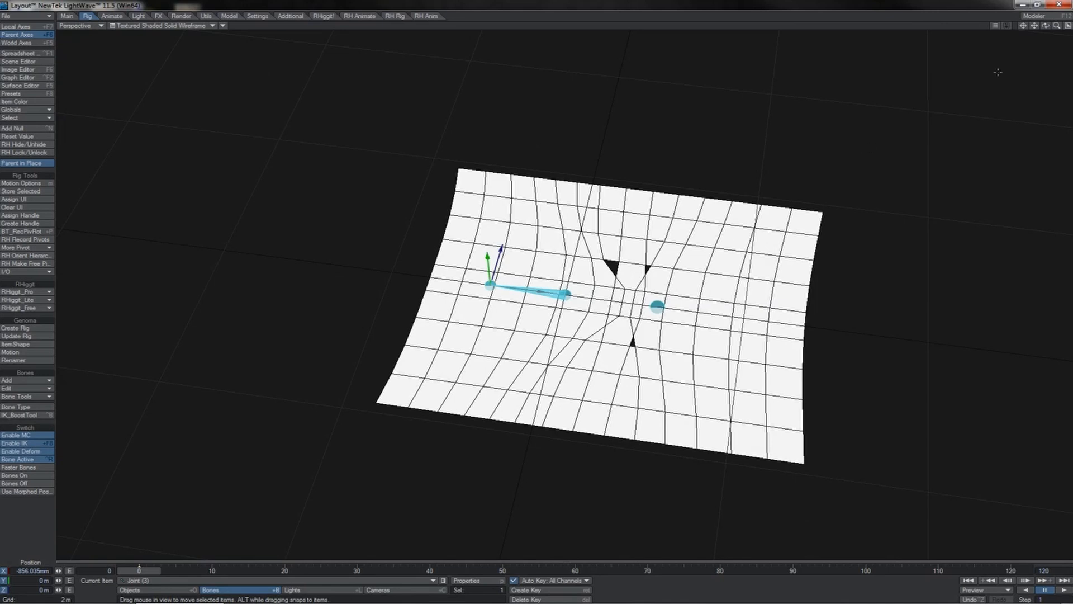
pyautogui.moveTo(1056, 25); pyautogui.dragTo(596, 310)
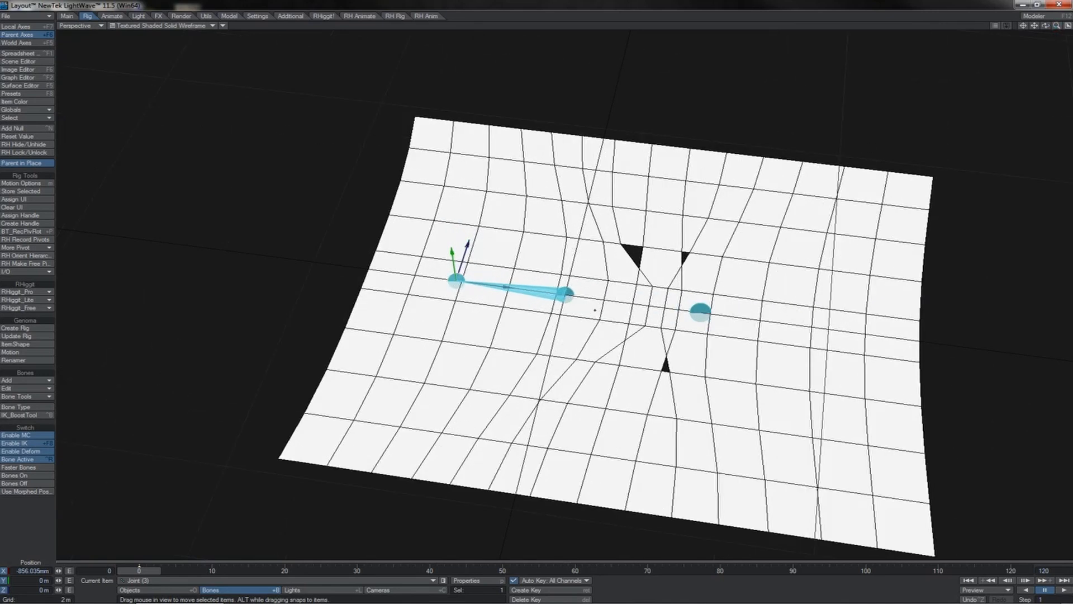
pyautogui.moveTo(515, 295); pyautogui.dragTo(182, 245)
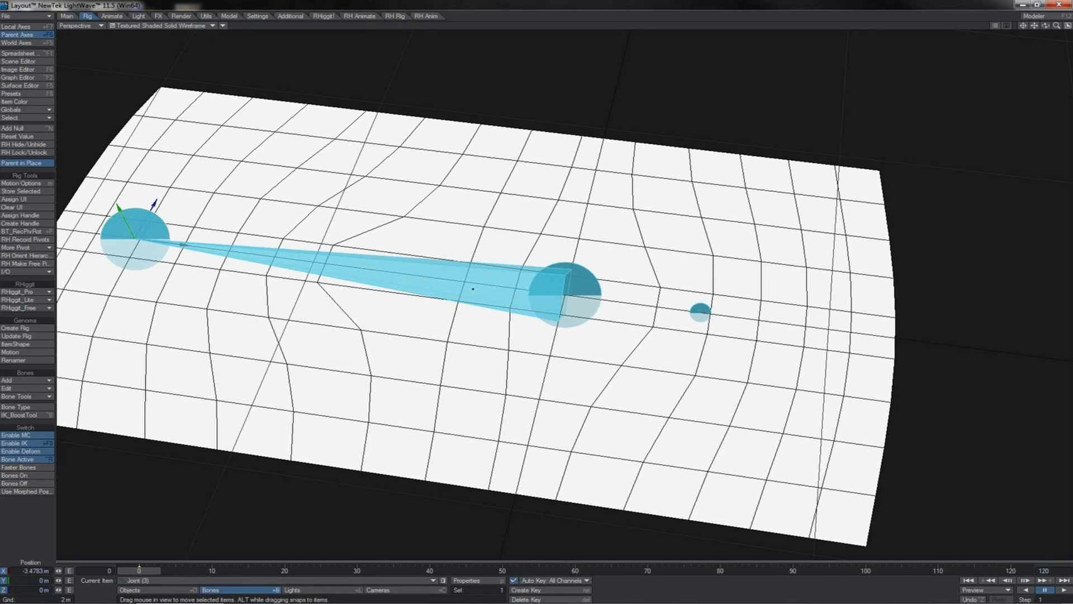
pyautogui.moveTo(160, 247); pyautogui.dragTo(159, 248)
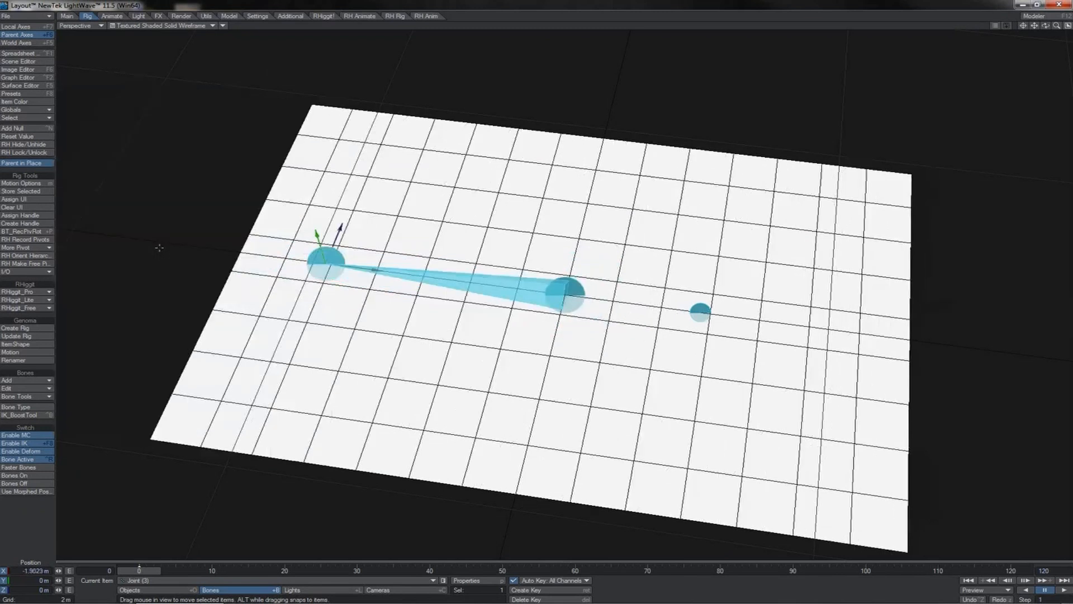
# Stretch the centre joint along X to test how scaling it affects the mesh.
pyautogui.click(573, 288)
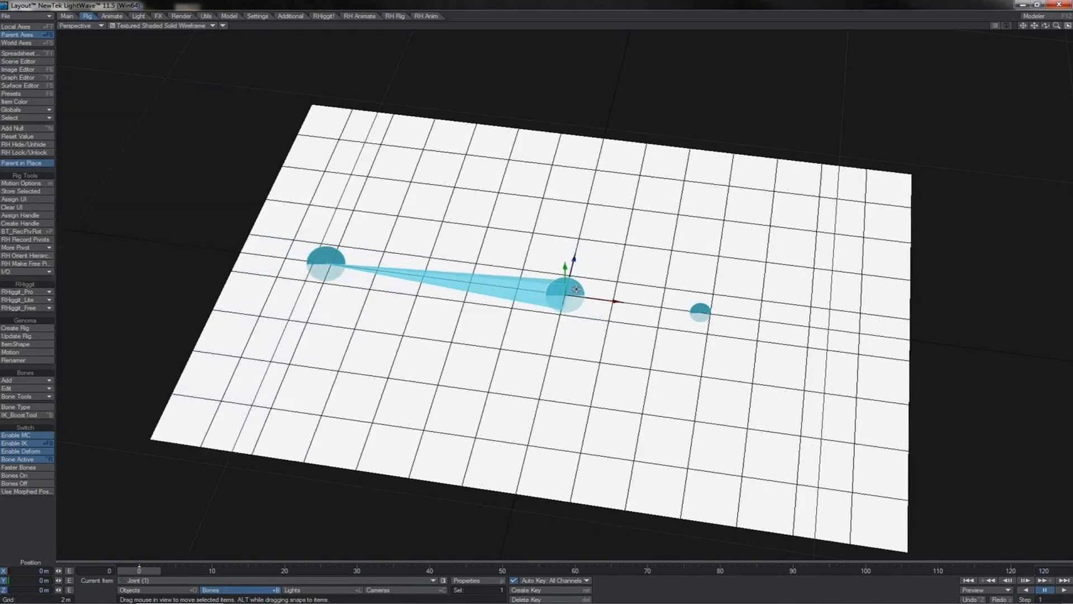
pyautogui.press('h')
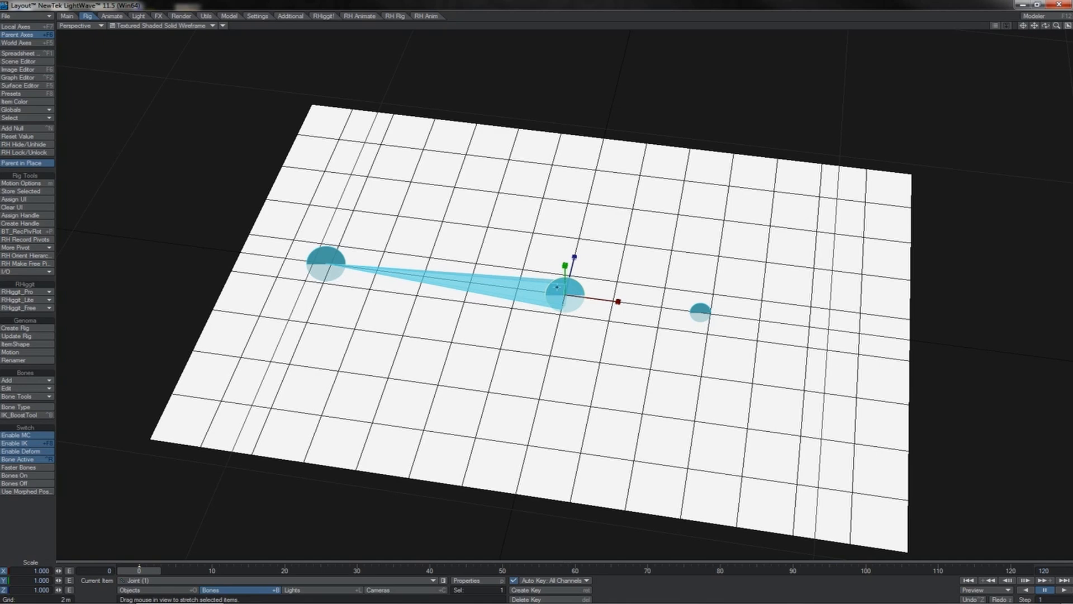
pyautogui.moveTo(619, 302); pyautogui.dragTo(566, 295)
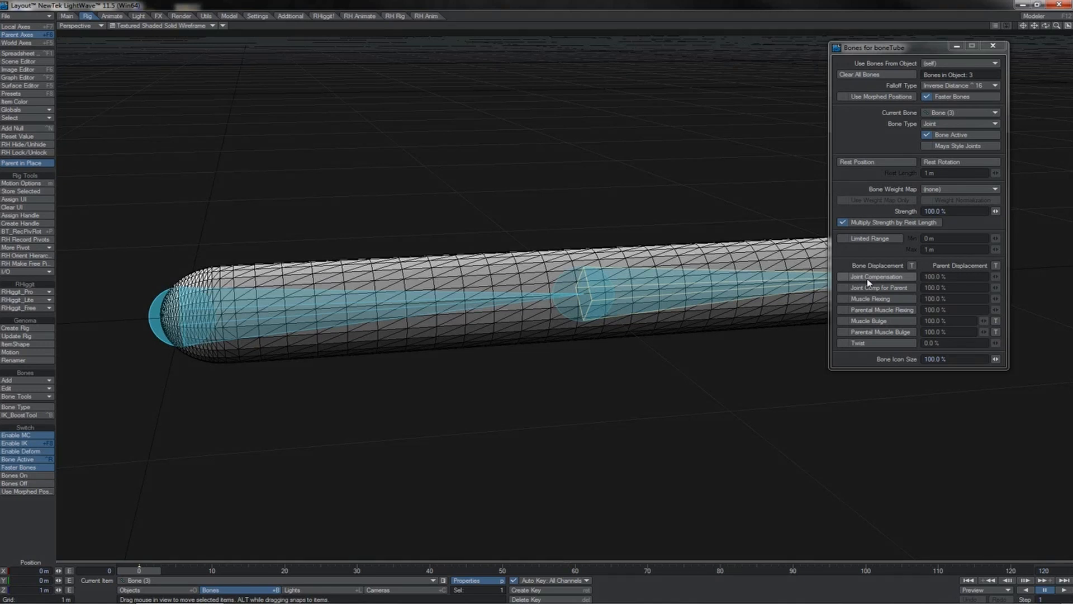
# Rotate the boneTube's middle joint, Bone (2), to a pitch of about -96.90° to bend the tube.
pyautogui.click(578, 268)
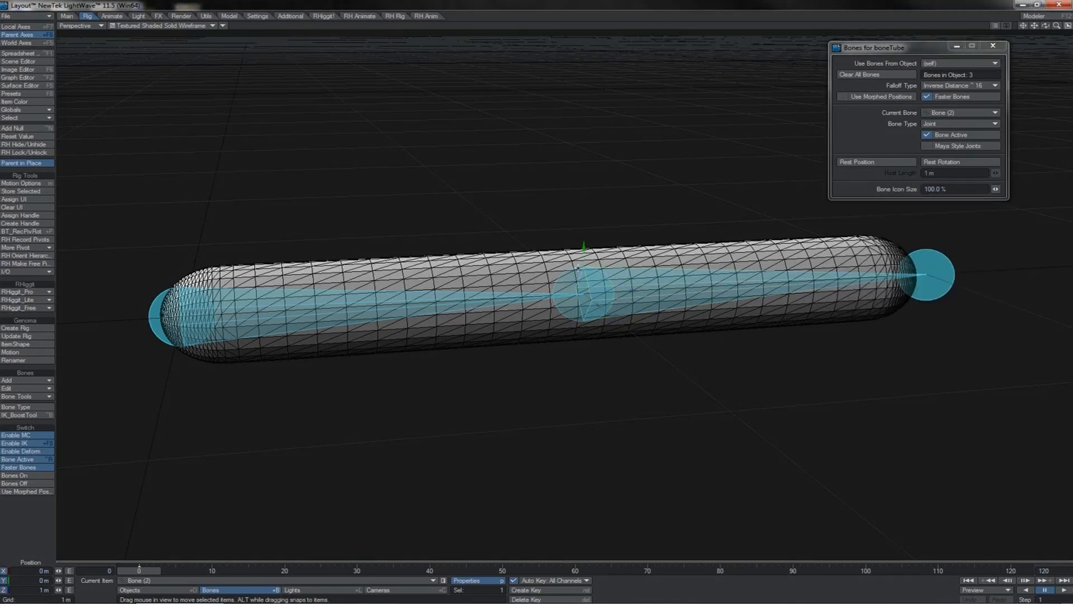
pyautogui.press('y')
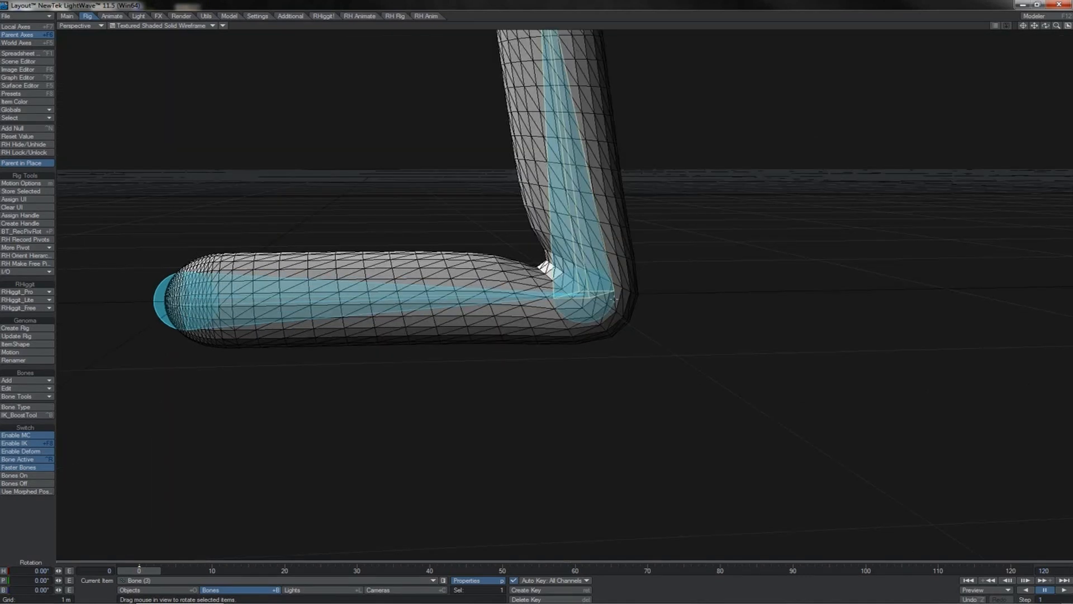
pyautogui.click(613, 303)
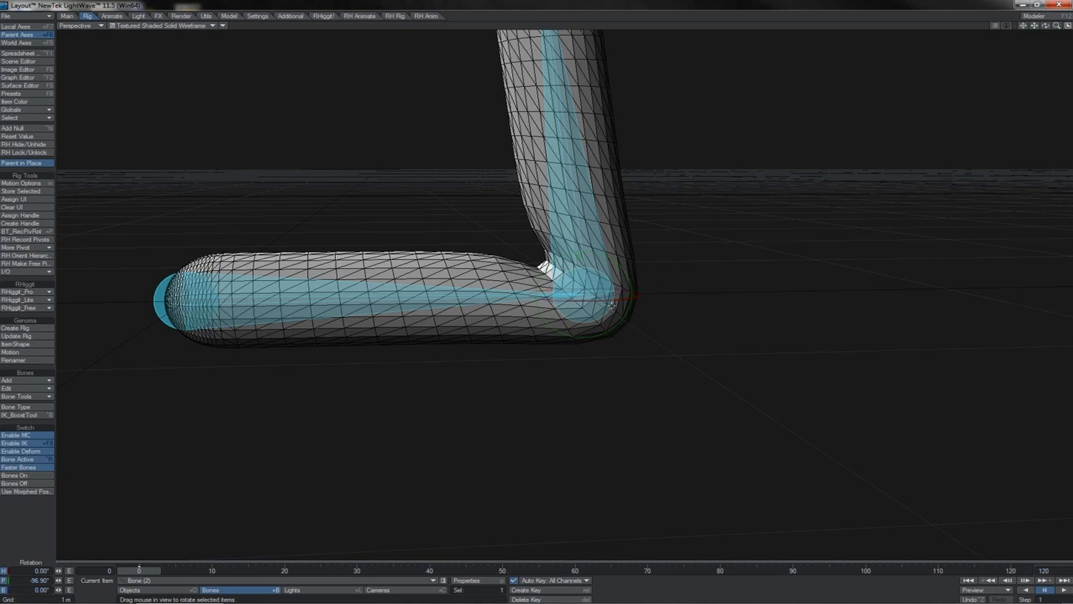
# Show the bone properties and toggle Joint Comp for Parent off and on for the segment above the bend, Bone (3).
pyautogui.press('p')
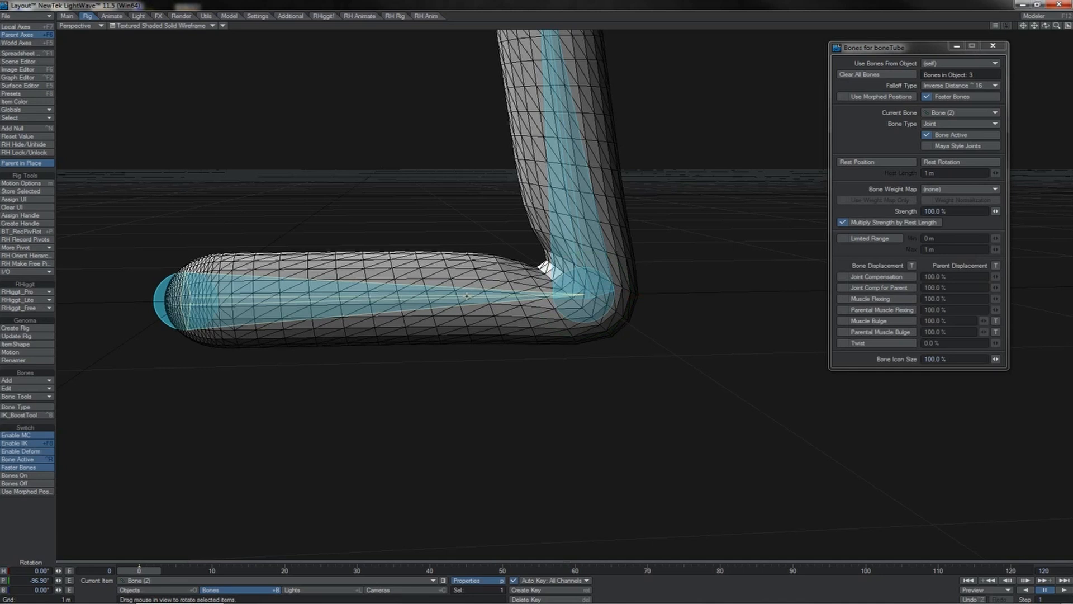
pyautogui.click(571, 234)
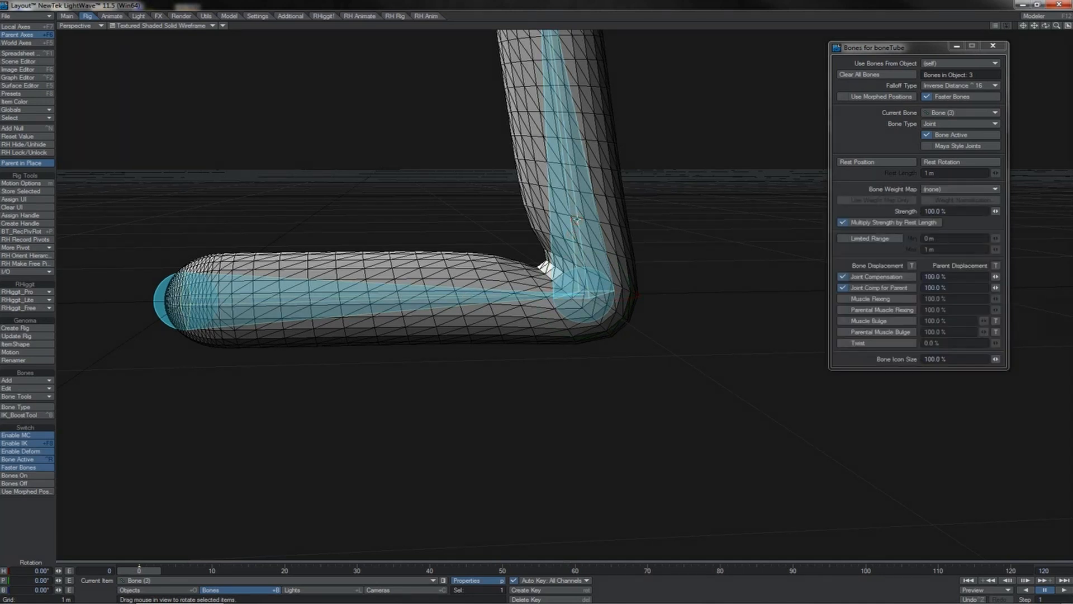
pyautogui.click(844, 288)
pyautogui.click(844, 288)
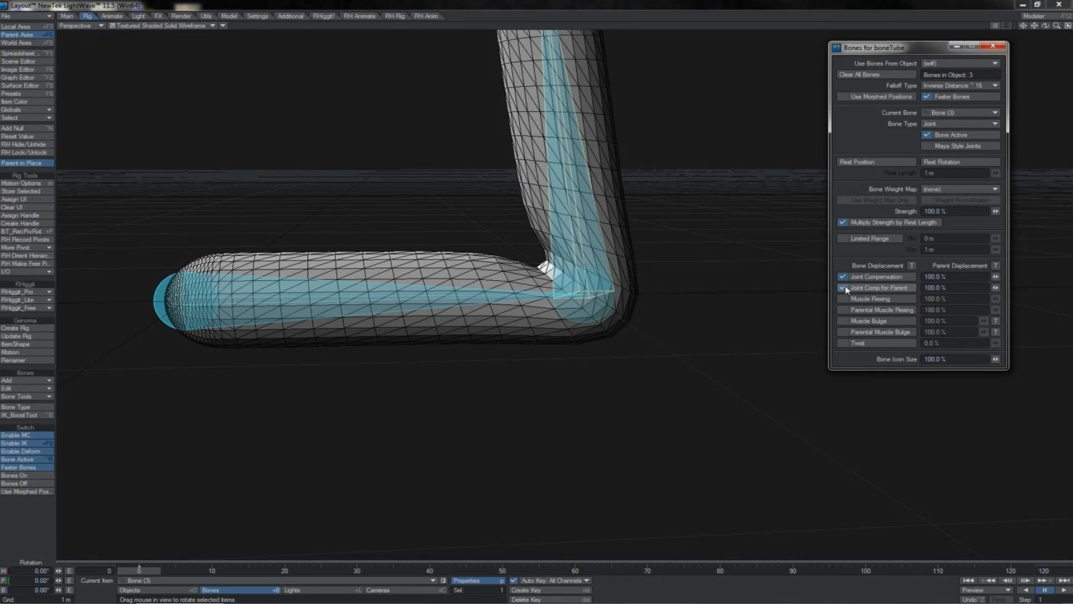
# Undo Bone (2)'s pitch rotation and rotate it to a heading of about 88.50° to bend the tube sideways.
pyautogui.click(609, 308)
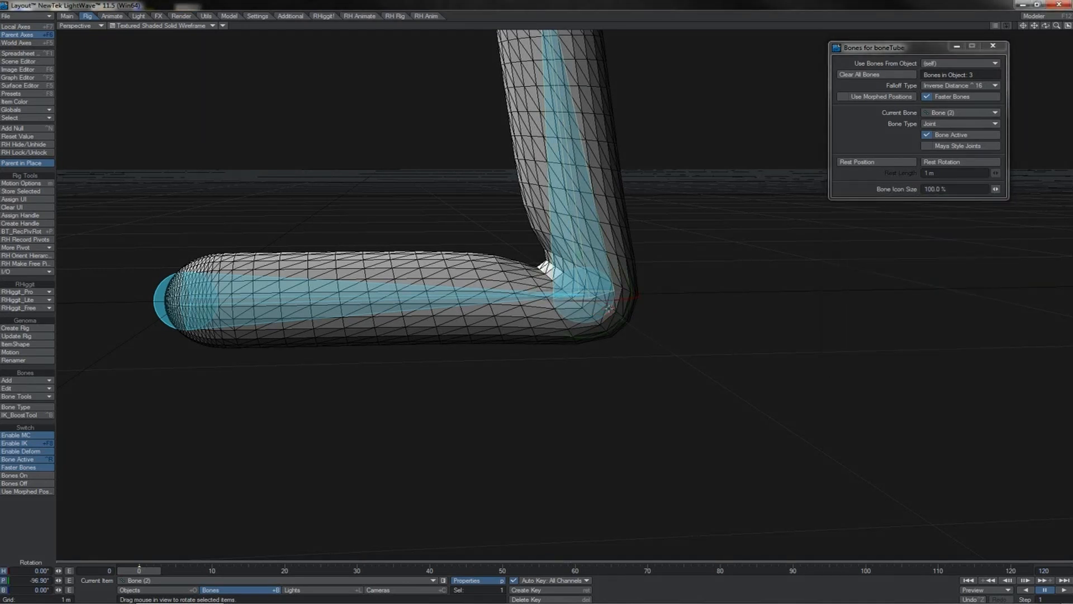
pyautogui.hotkey('ctrl', 'z')
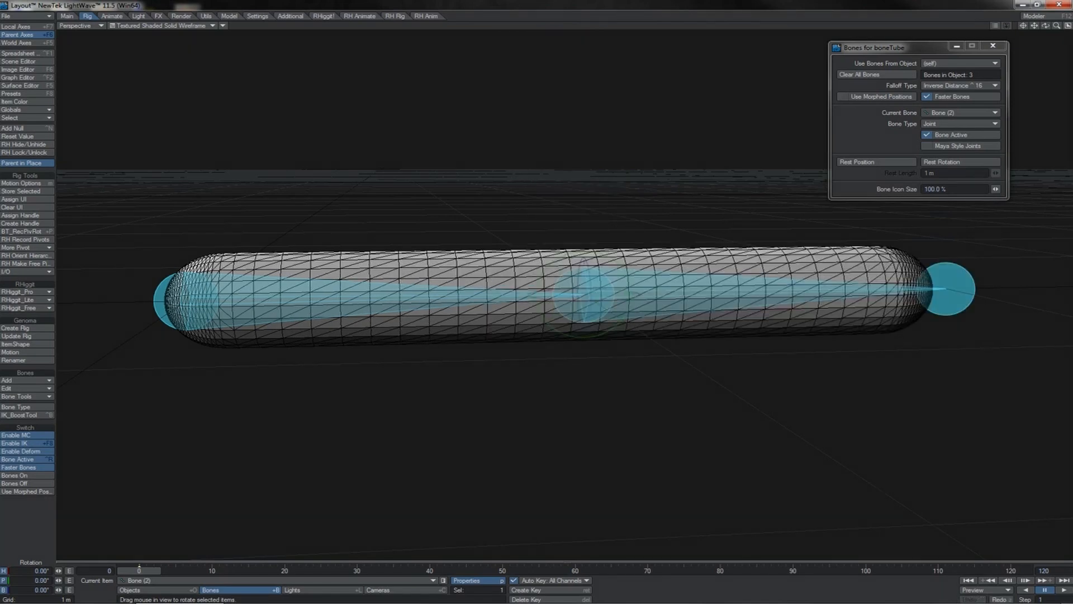
pyautogui.moveTo(1045, 26); pyautogui.dragTo(1045, 62)
pyautogui.moveTo(611, 256); pyautogui.dragTo(684, 283)
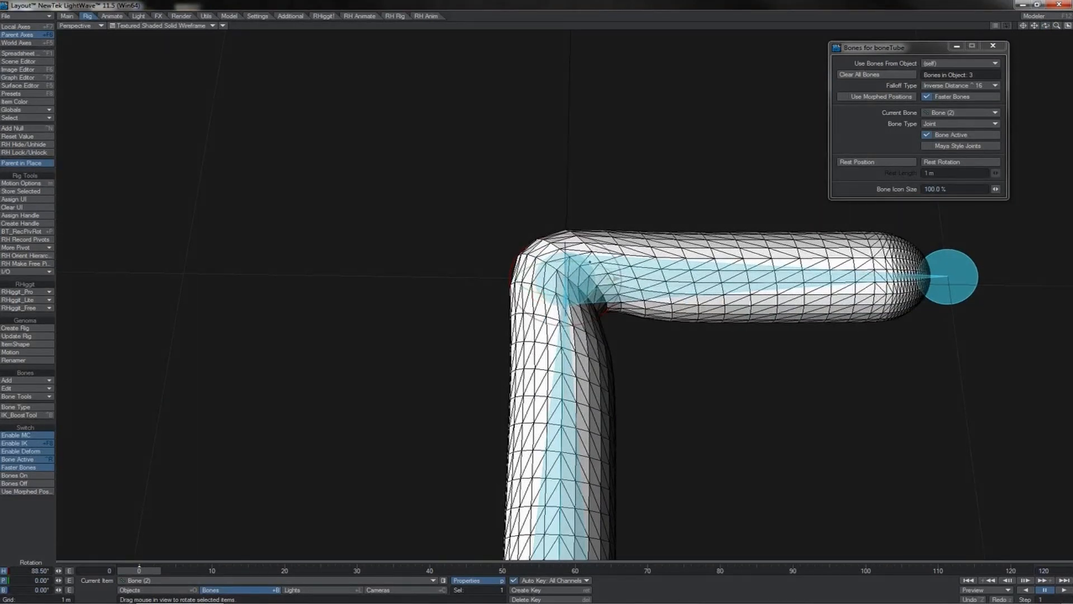
# Select the segment beyond the bend, Bone (3), and toggle its Joint Compensation and Joint Comp for Parent off and on, also trying Muscle Bulge.
pyautogui.click(712, 284)
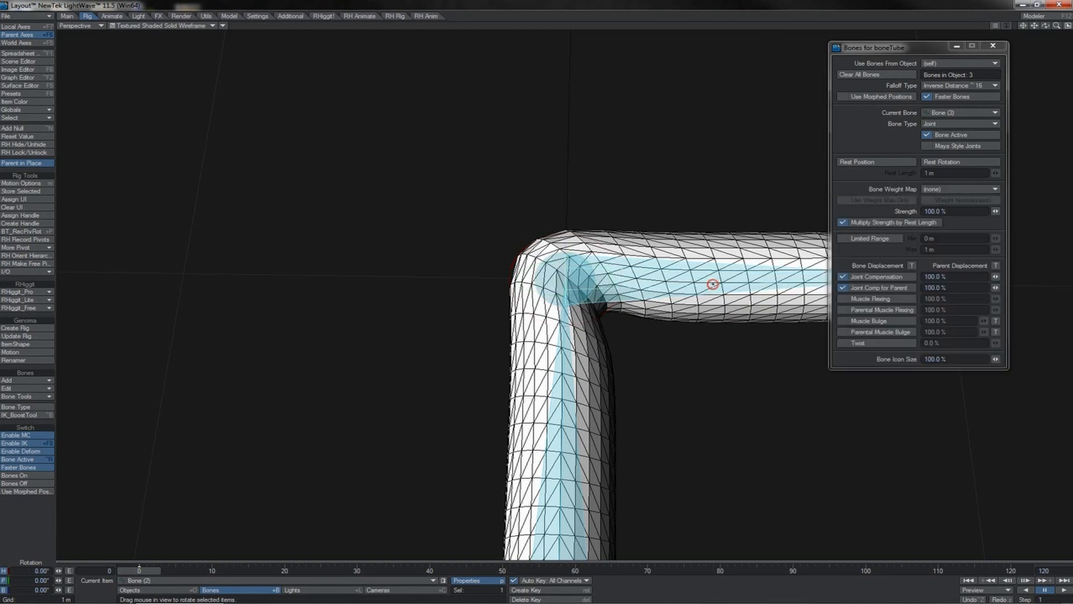
pyautogui.click(842, 287)
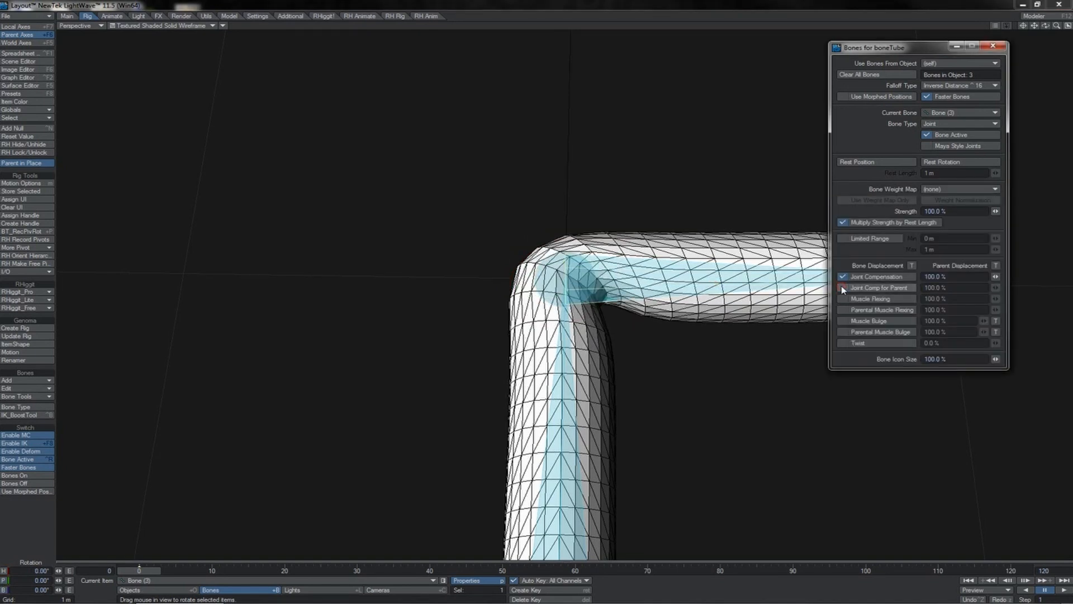
pyautogui.click(842, 277)
pyautogui.click(843, 288)
pyautogui.click(842, 277)
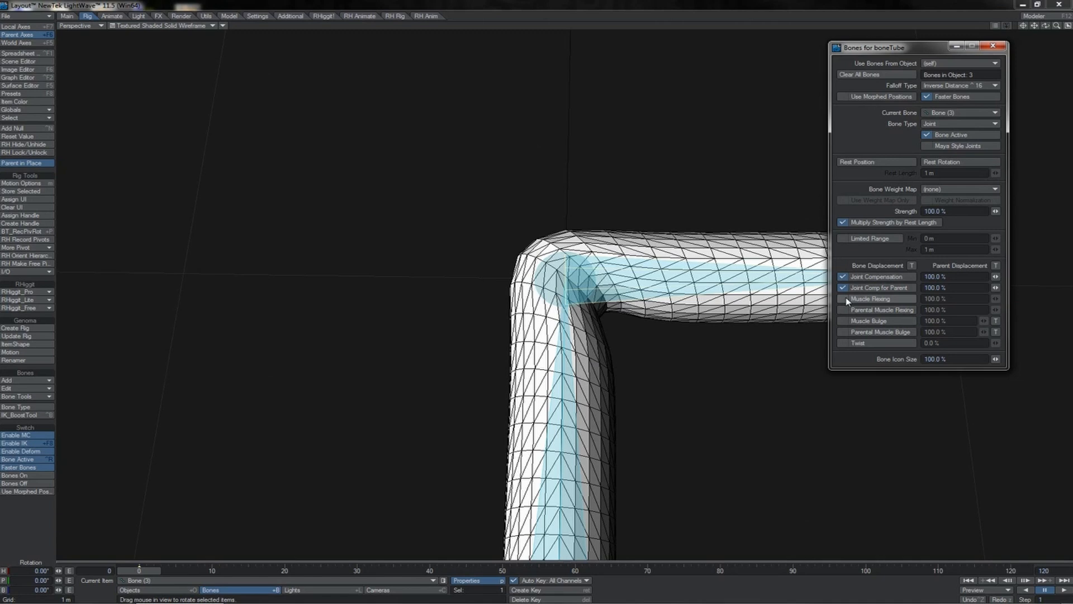
pyautogui.click(844, 320)
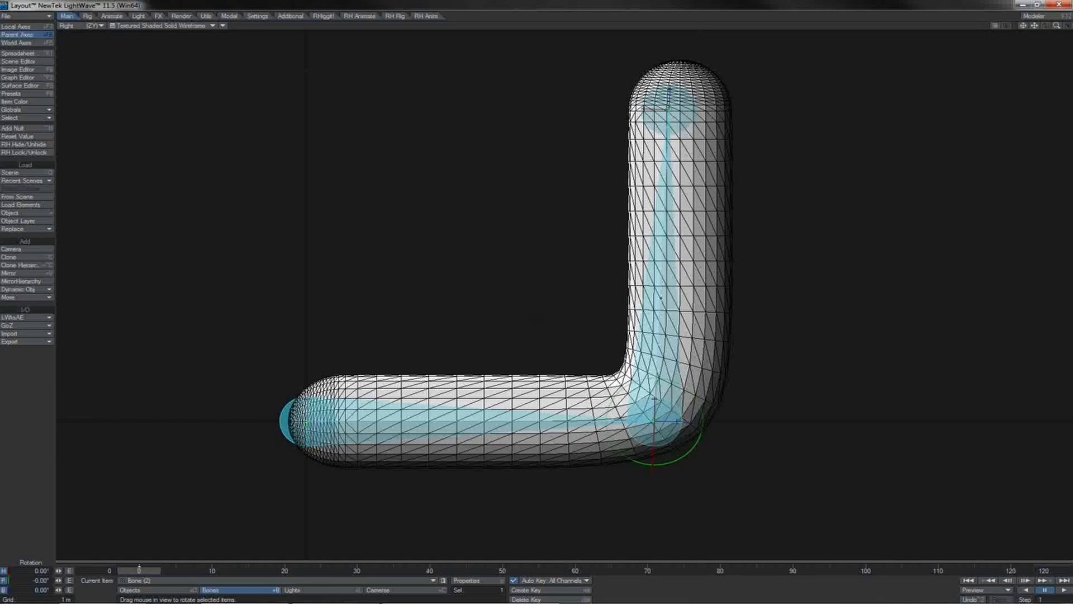
# Show the bone properties for the upright segment, Bone (3), and enable Joint Compensation.
pyautogui.click(660, 298)
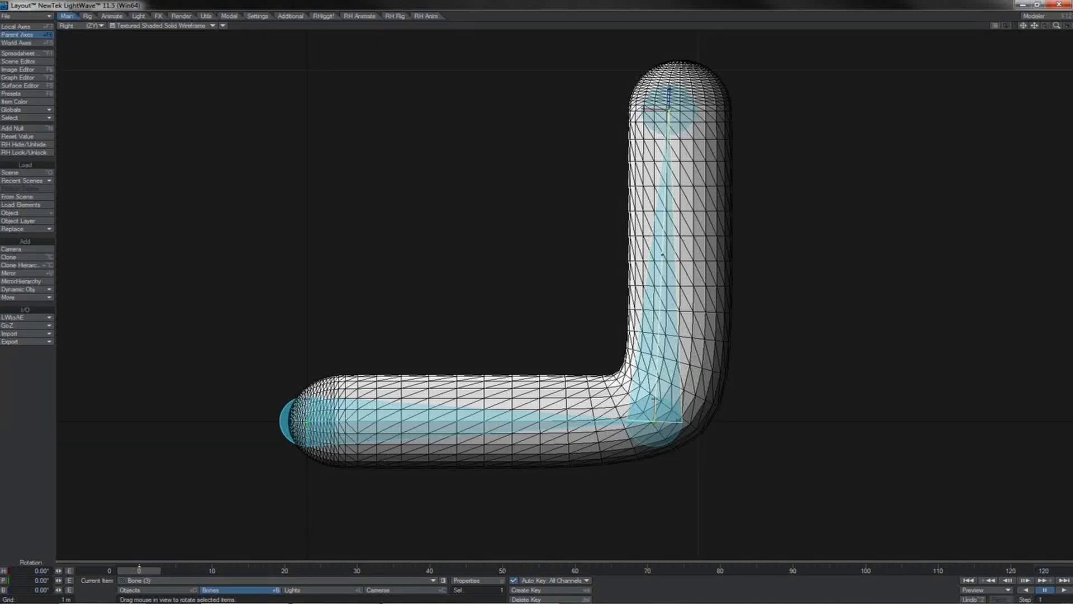
pyautogui.press('p')
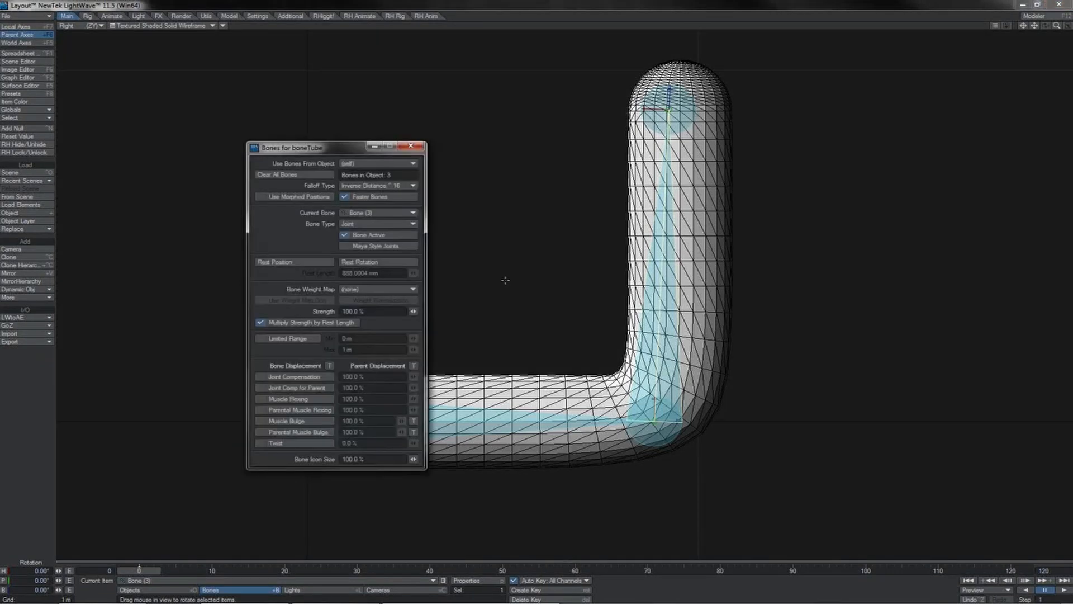
pyautogui.click(303, 377)
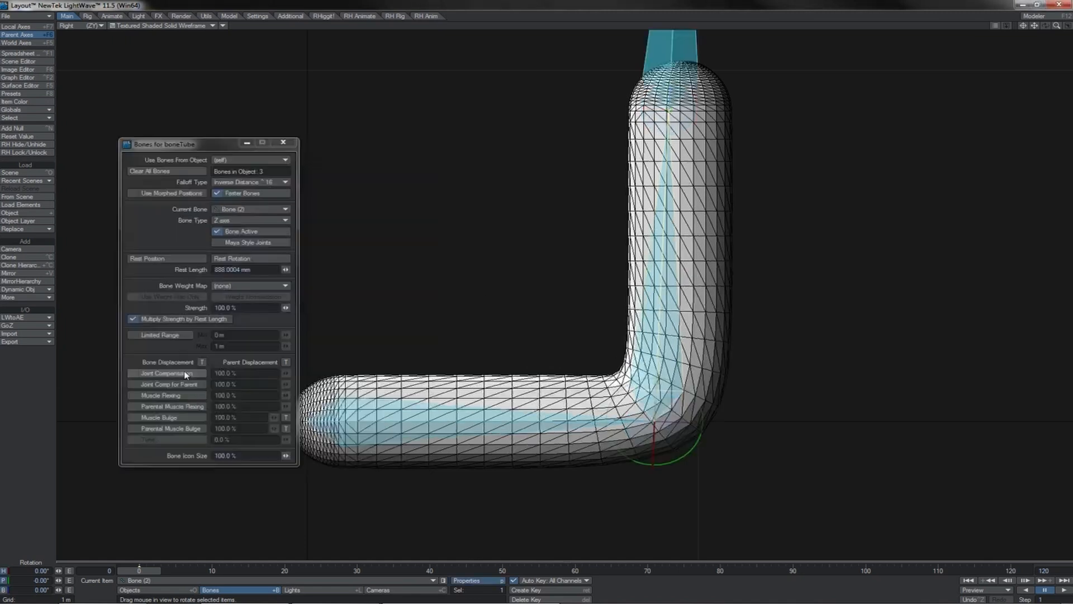
# Toggle Joint Compensation and Joint Comp for Parent on the Z axis bone, Bone (2), ending with both enabled.
pyautogui.click(186, 374)
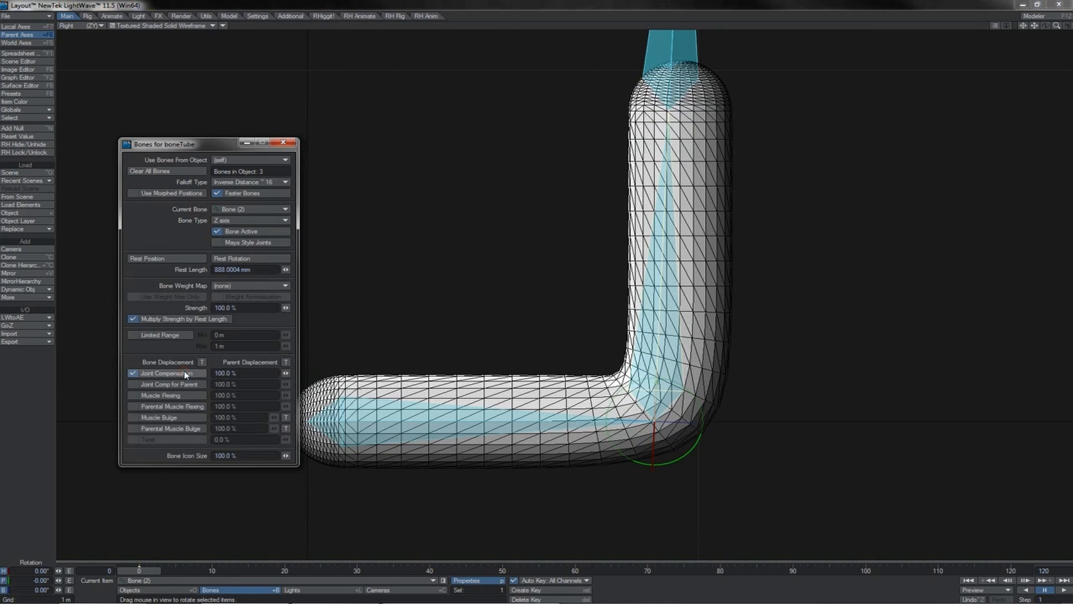
pyautogui.click(180, 384)
pyautogui.click(180, 384)
pyautogui.click(178, 374)
pyautogui.click(180, 384)
pyautogui.click(180, 375)
# Convert all the bones to joints and toggle Joint Compensation and Joint Comp for Parent off and on for Bone (3).
pyautogui.hotkey('ctrl', 'a')
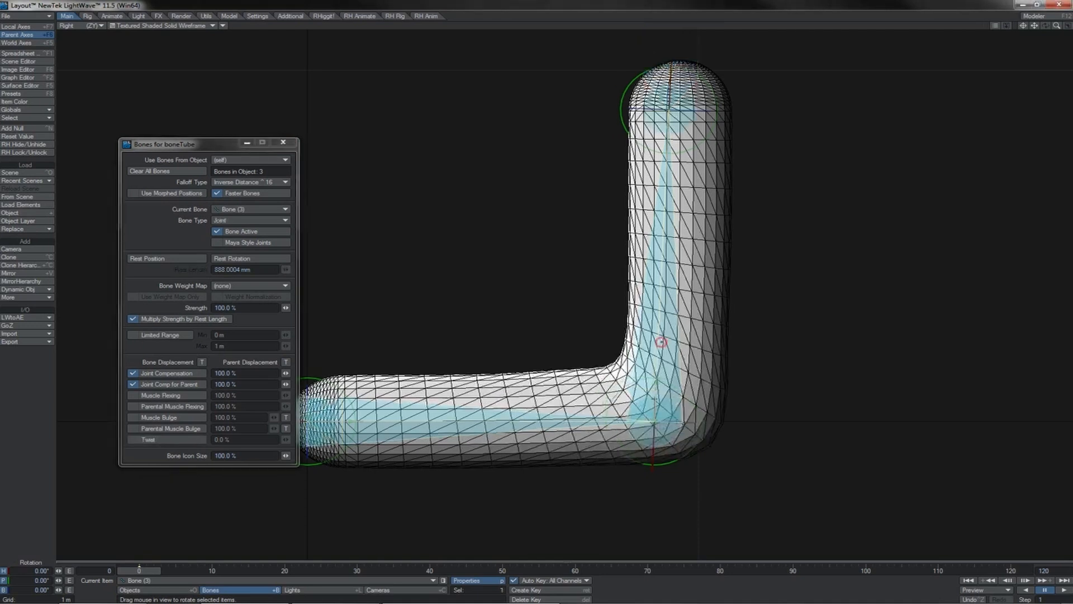
pyautogui.click(662, 341)
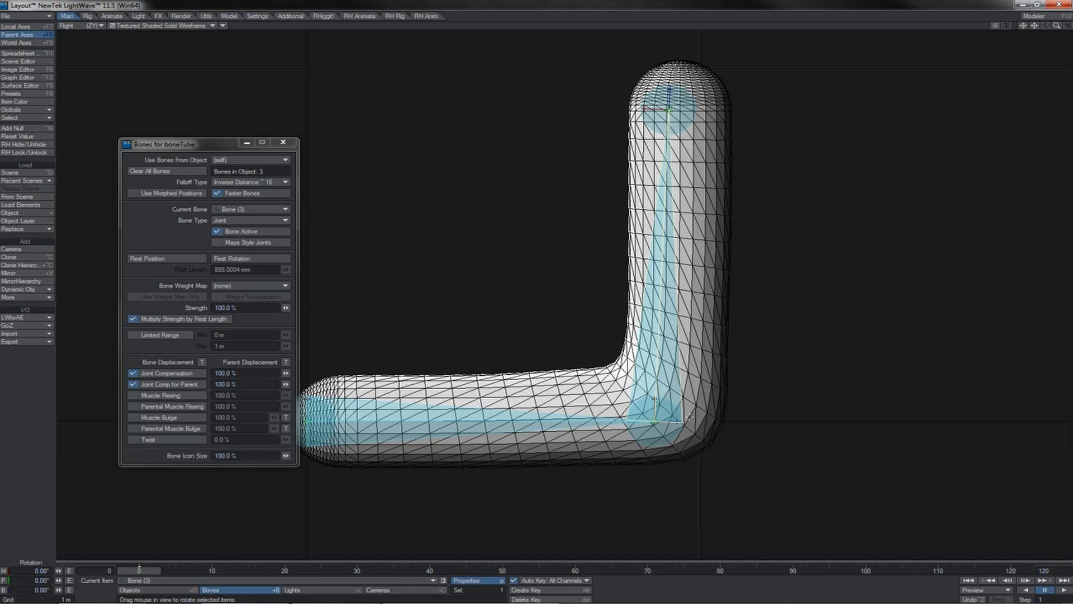
pyautogui.click(166, 373)
pyautogui.click(167, 385)
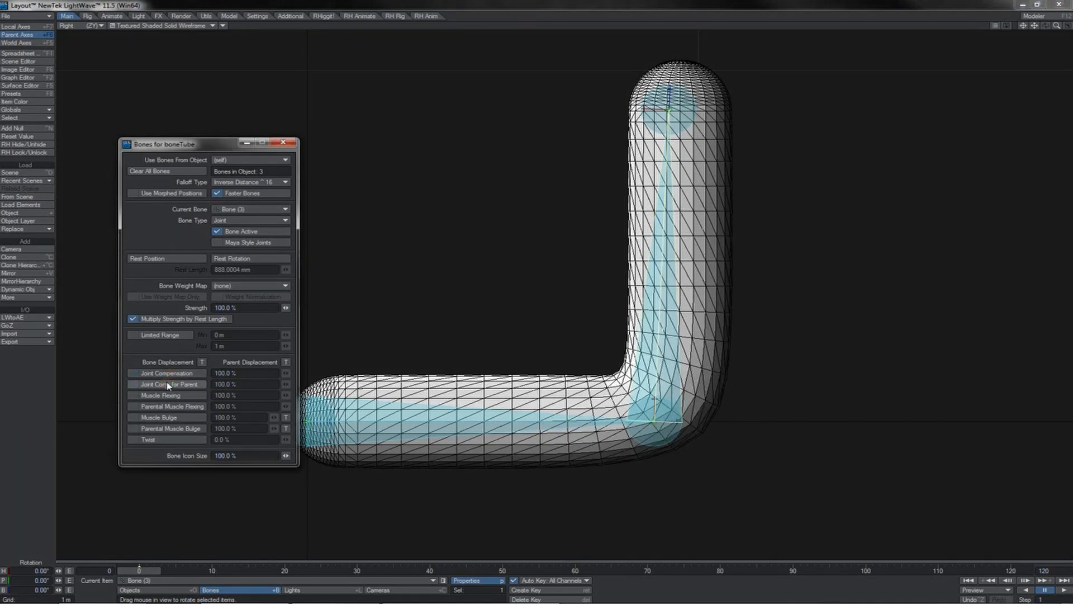
pyautogui.click(168, 385)
pyautogui.click(169, 374)
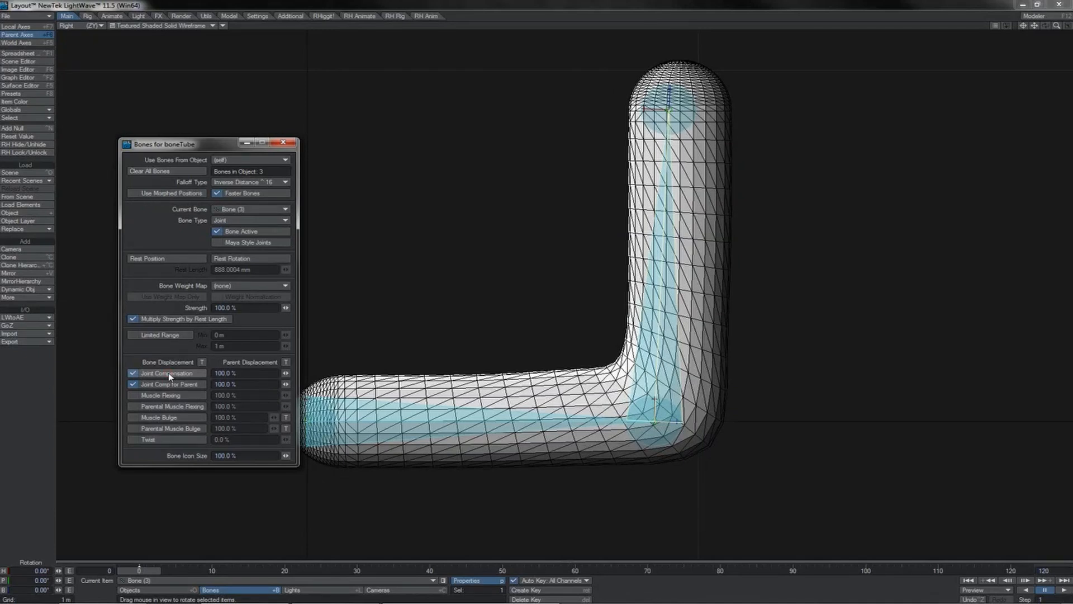
# Toggle Muscle Flexing on and off for Bone (3), try Maya Style Joints, and close the bone properties.
pyautogui.click(159, 396)
pyautogui.click(159, 396)
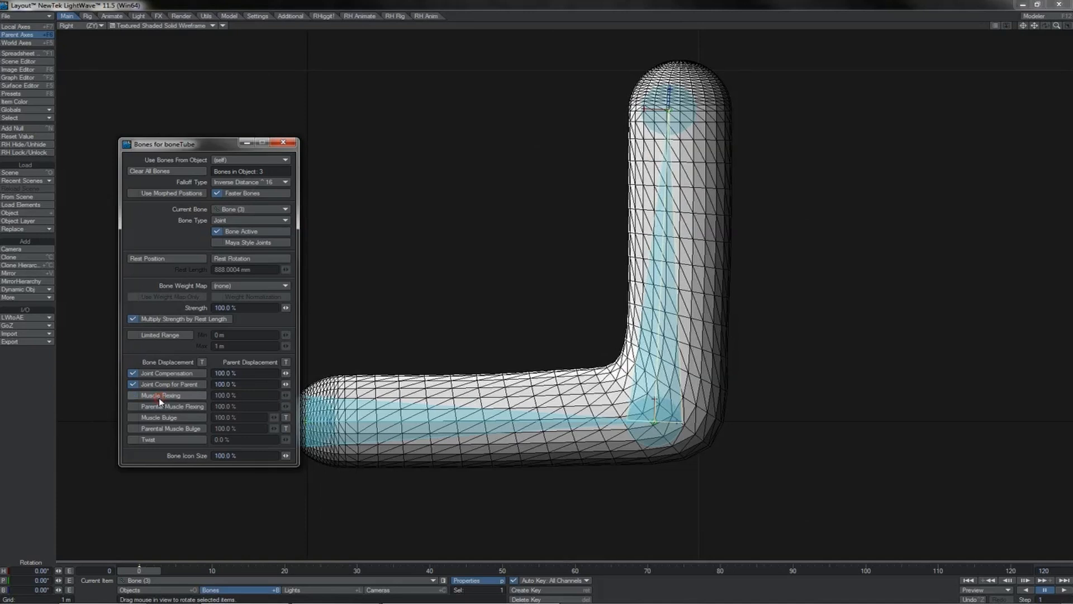
pyautogui.click(259, 243)
pyautogui.click(283, 142)
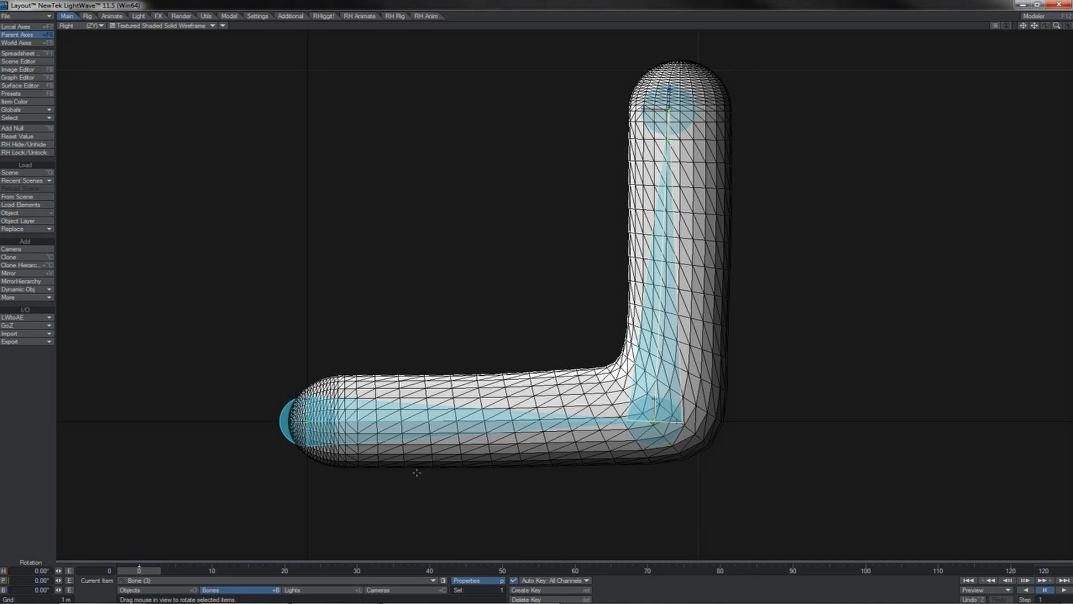
# Save the deformed boneTube object as an endomorph named BasePose.
pyautogui.hotkey('shift', 'o')
pyautogui.press('t')
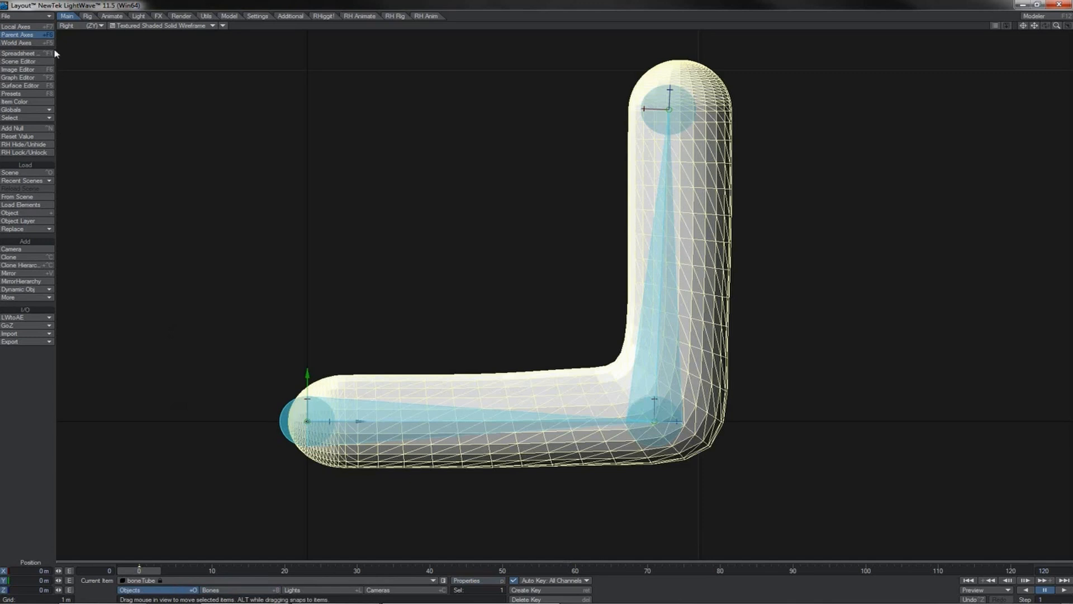
pyautogui.click(41, 17)
pyautogui.moveTo(40, 33)
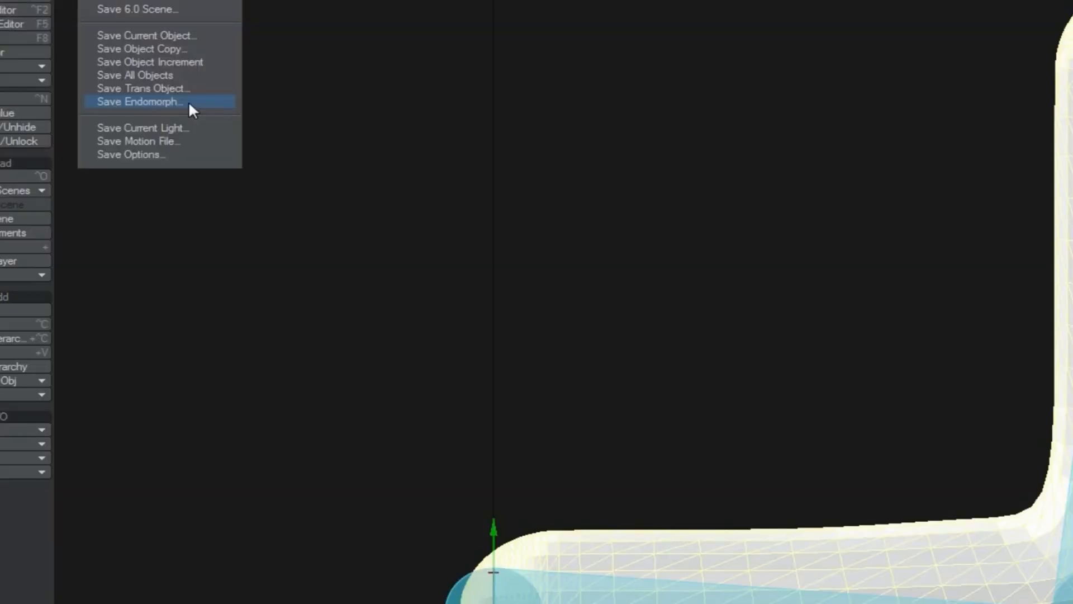
pyautogui.click(189, 102)
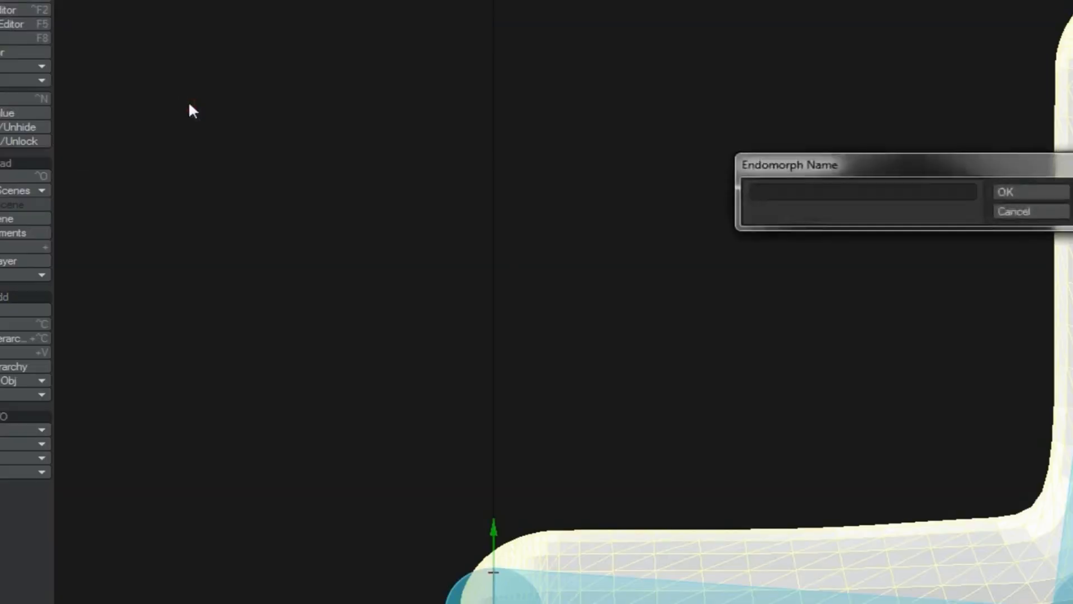
pyautogui.write('BasePose')
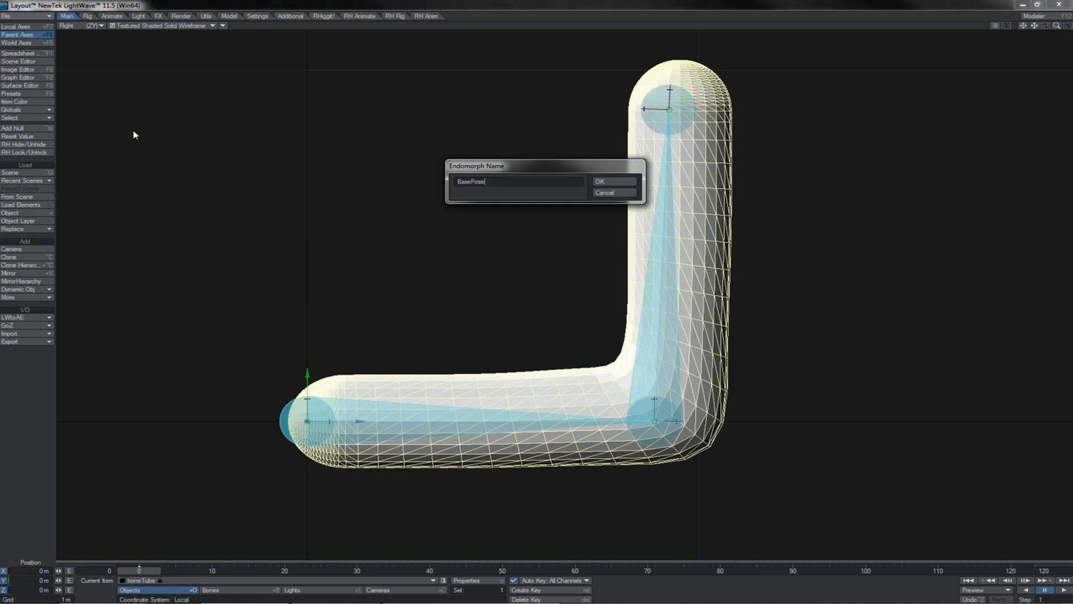
pyautogui.press('Return')
# Open the Morph Mixer in boneTube's deformation properties and lower the BasePose morph to a negative amount.
pyautogui.press('p')
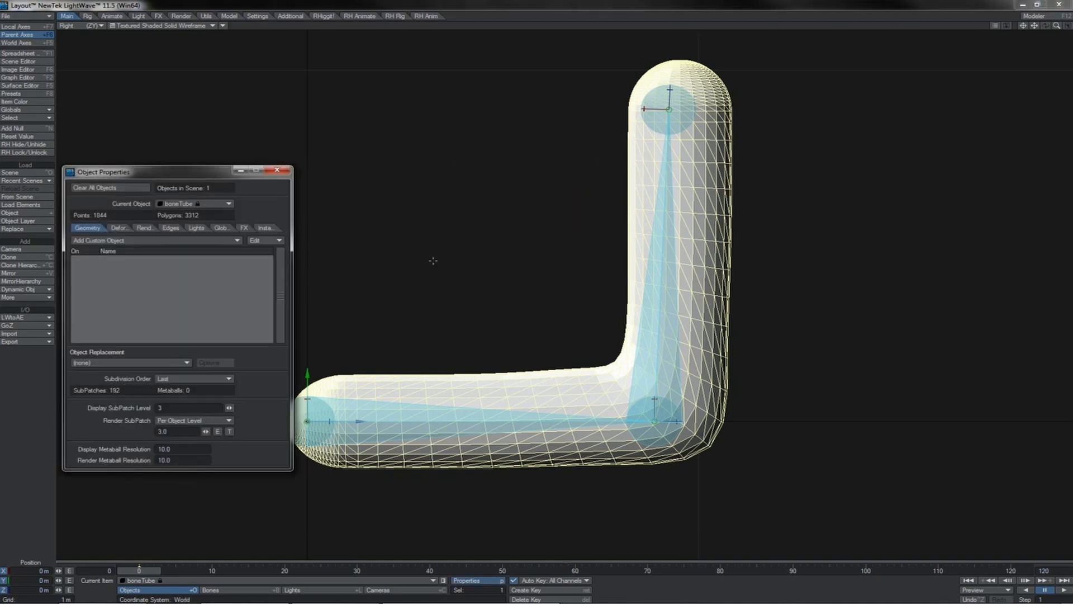
pyautogui.click(122, 227)
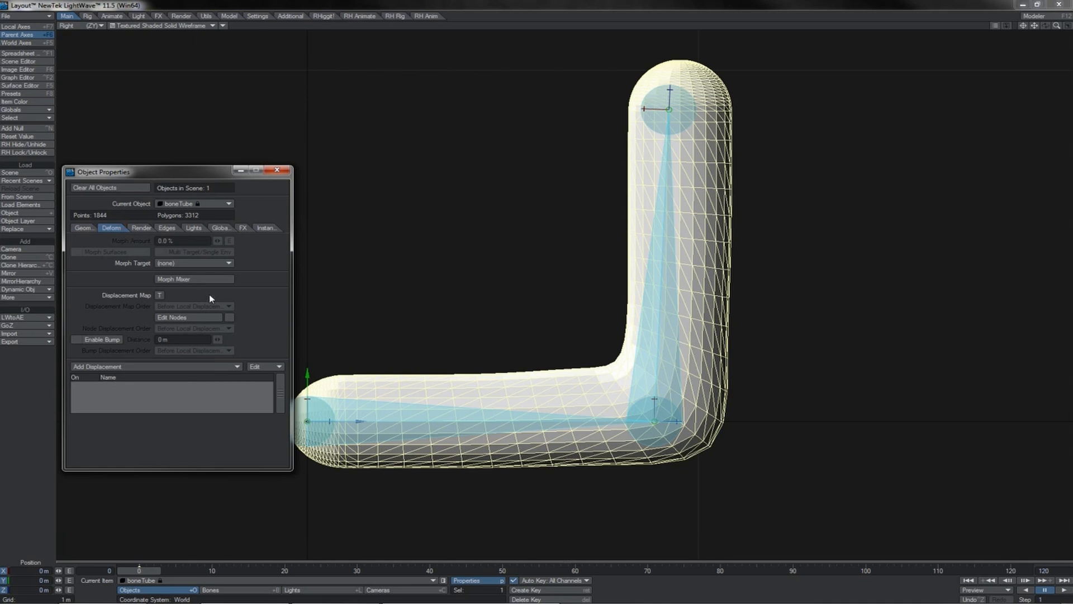
pyautogui.click(203, 284)
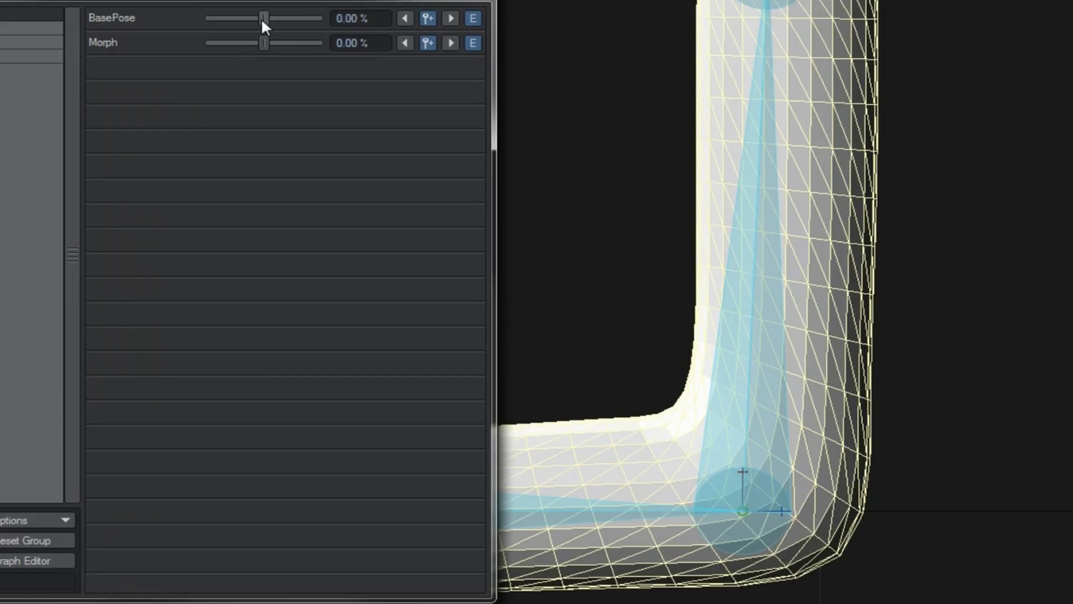
pyautogui.moveTo(262, 20); pyautogui.dragTo(182, 22)
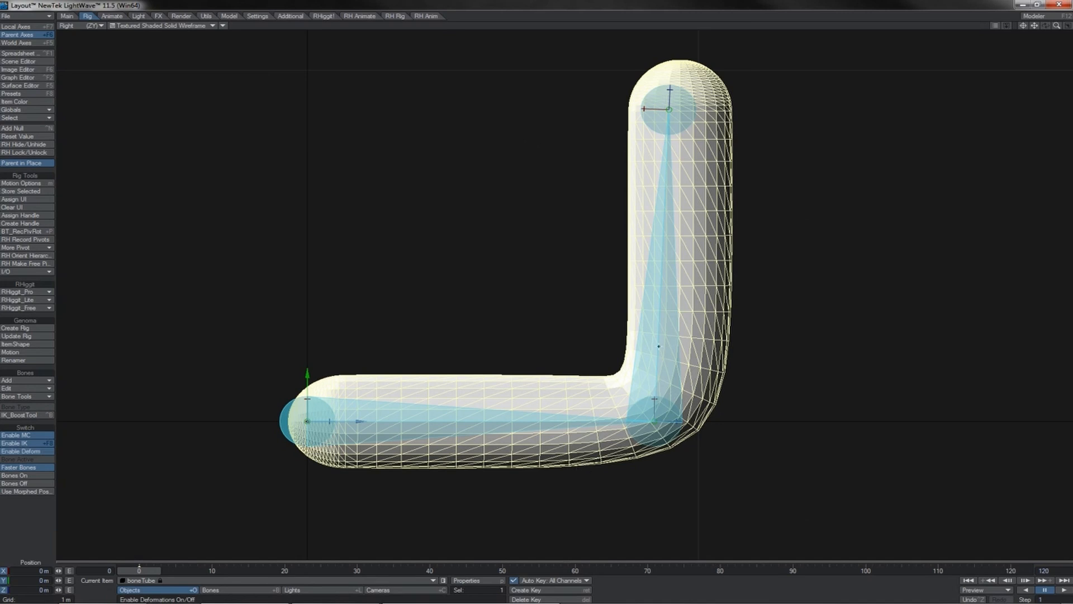
# Switch back to bones and rotate the joint at the tube's bend to test the morphed mesh.
pyautogui.hotkey('shift', 'b')
pyautogui.press('y')
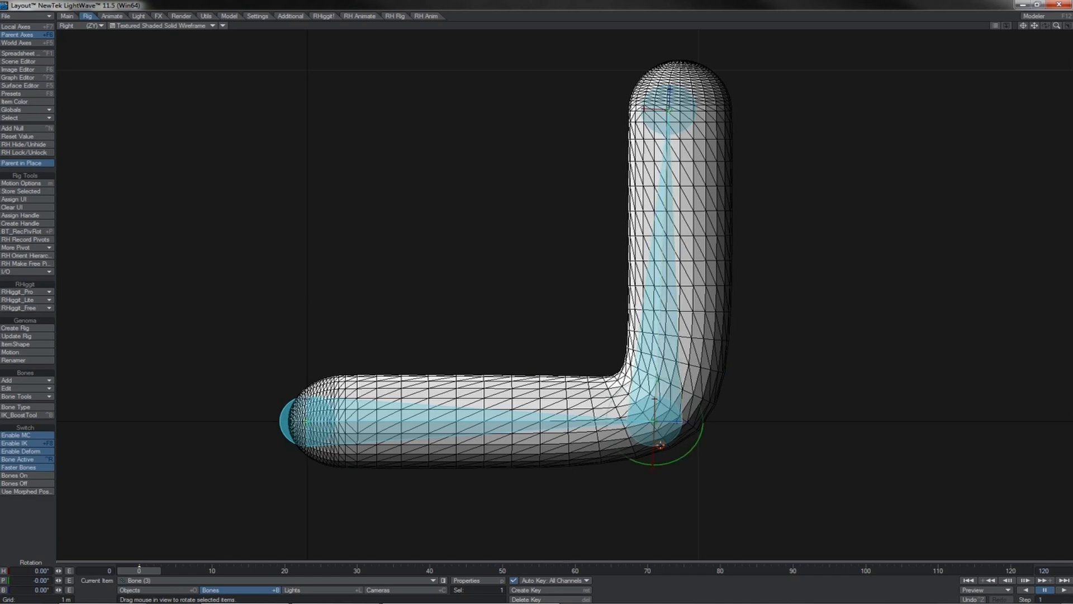
pyautogui.moveTo(686, 386); pyautogui.dragTo(637, 386)
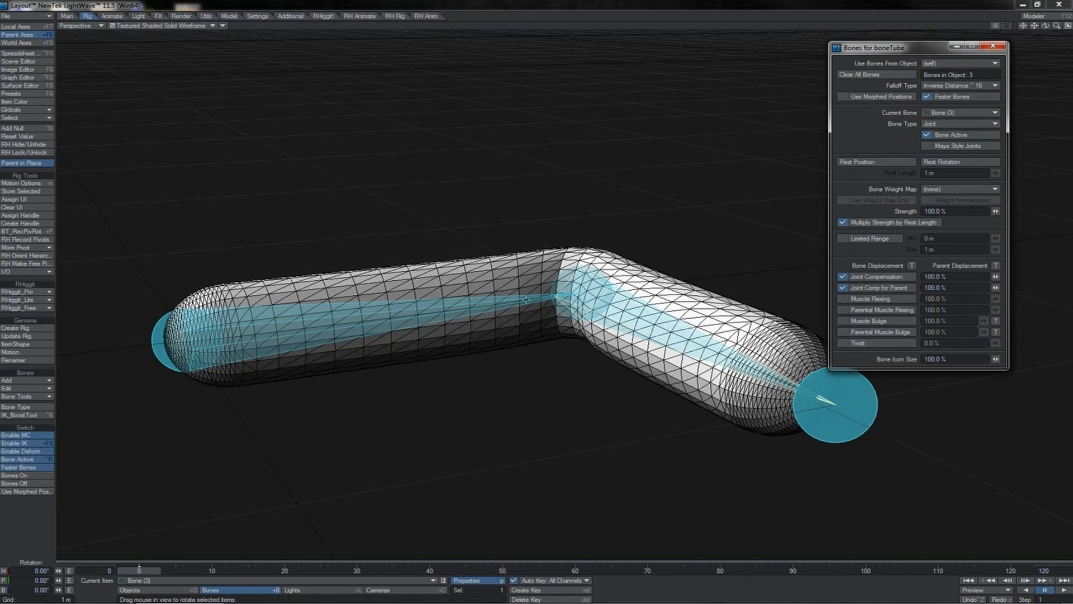
# Try twisting the sideways-bent tube by rotating Bone (2) in bank, and undo the rotation.
pyautogui.click(525, 299)
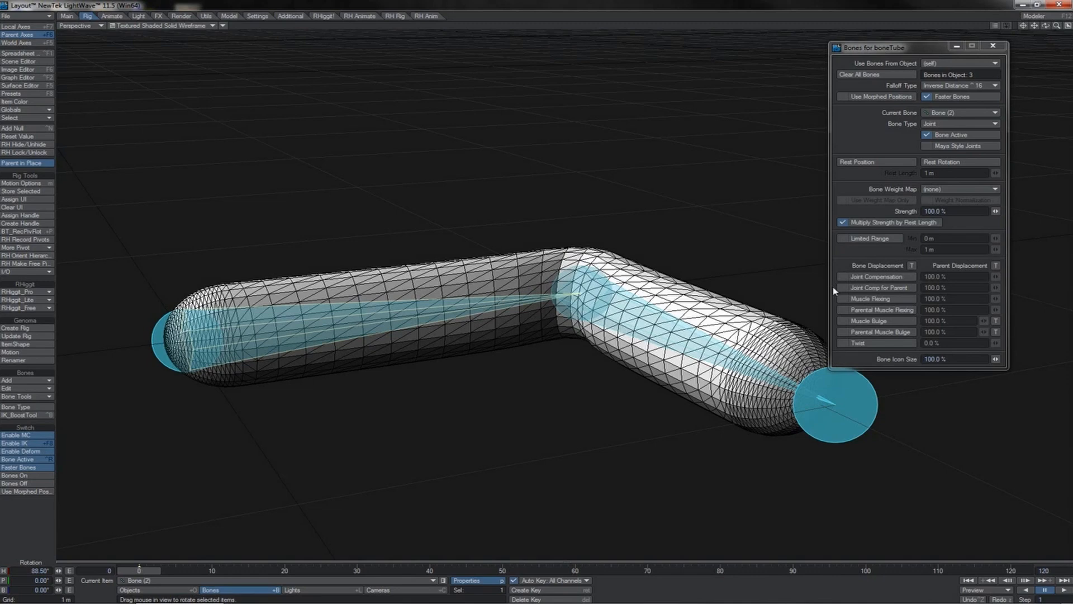
pyautogui.click(611, 274)
pyautogui.moveTo(608, 264); pyautogui.dragTo(536, 296, button='right')
pyautogui.hotkey('ctrl', 'z')
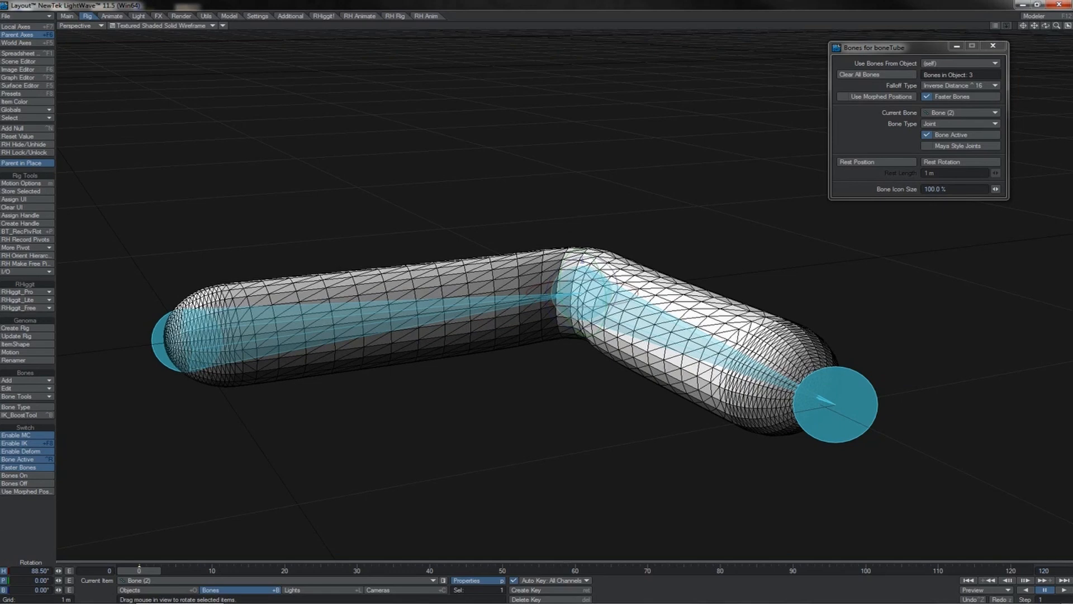
# Rotate Bone (2) to a bank of about -96.40°, reduce the Twist amount, and close the bone properties.
pyautogui.moveTo(609, 263); pyautogui.dragTo(279, 352, button='right')
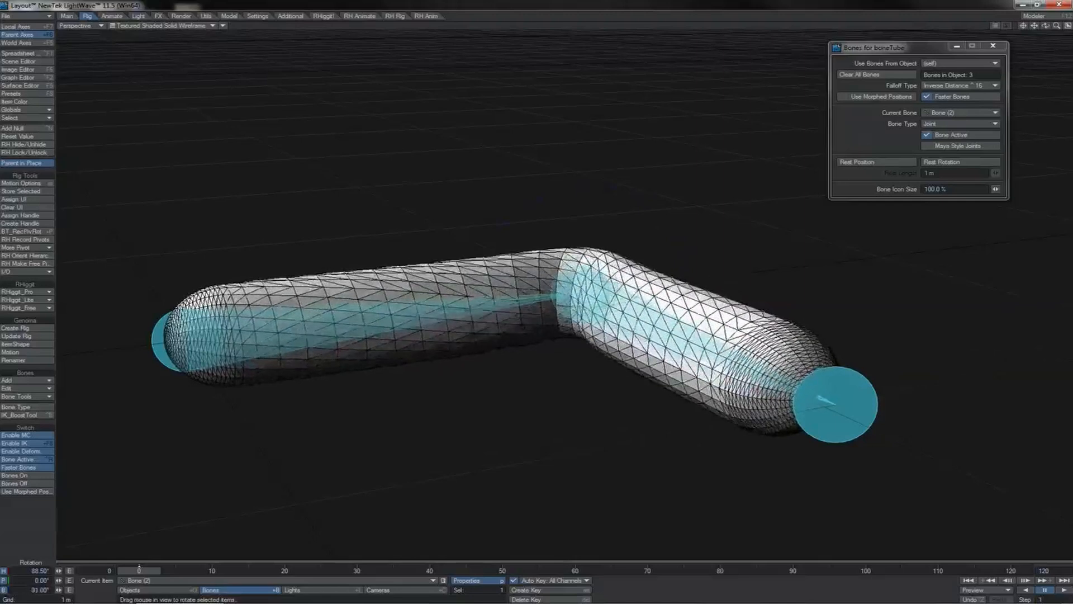
pyautogui.moveTo(455, 310); pyautogui.dragTo(449, 310, button='right')
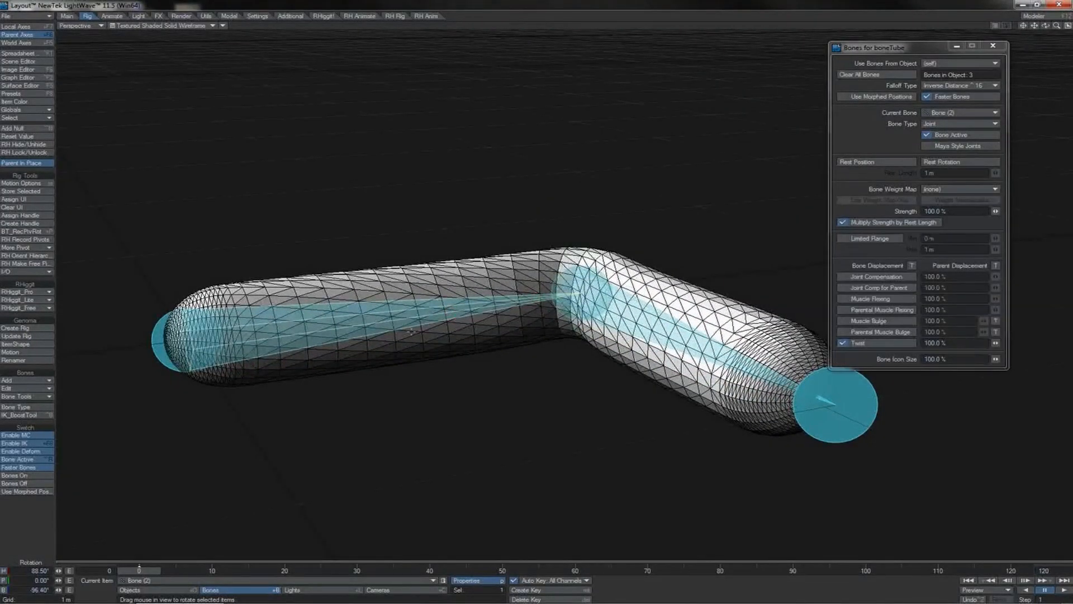
pyautogui.moveTo(996, 342); pyautogui.dragTo(926, 343)
pyautogui.click(994, 47)
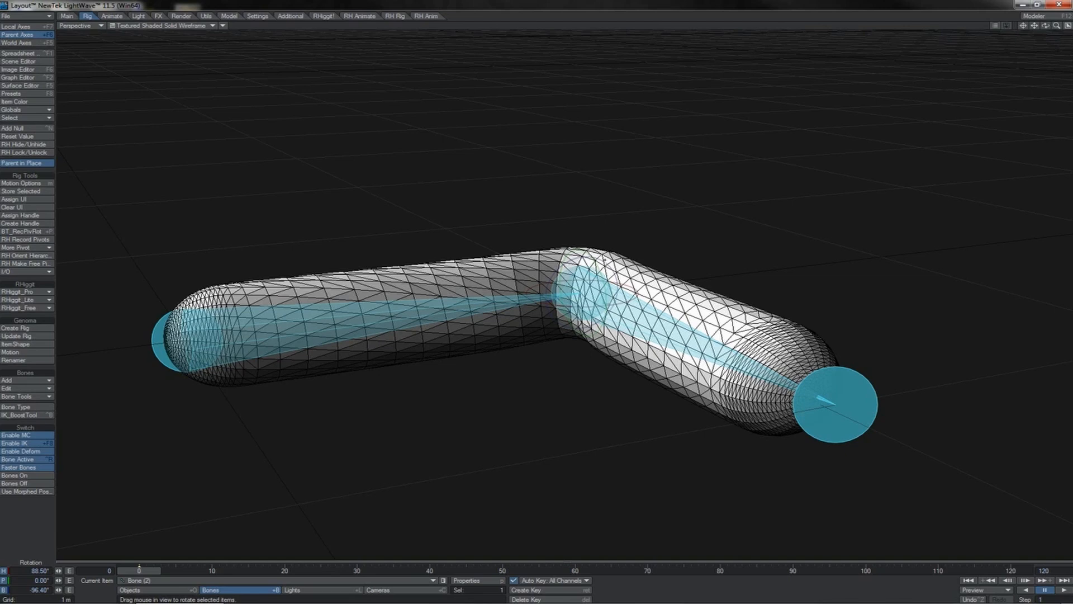
# Try pitching Bone (2) to about 6.50°, and undo its rotations until the tube is straight.
pyautogui.moveTo(1046, 26)
pyautogui.mouseDown()
pyautogui.moveTo(1065, 40)
pyautogui.moveTo(1040, 28)
pyautogui.mouseUp()
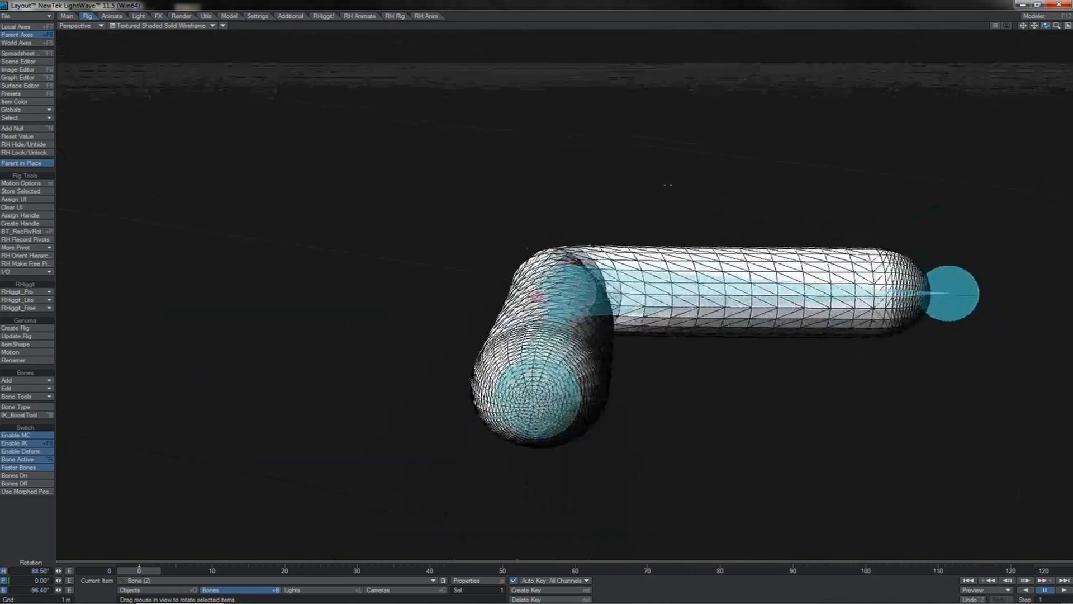
pyautogui.moveTo(585, 252)
pyautogui.mouseDown()
pyautogui.moveTo(585, 306)
pyautogui.moveTo(585, 216)
pyautogui.moveTo(585, 319)
pyautogui.moveTo(585, 262)
pyautogui.mouseUp()
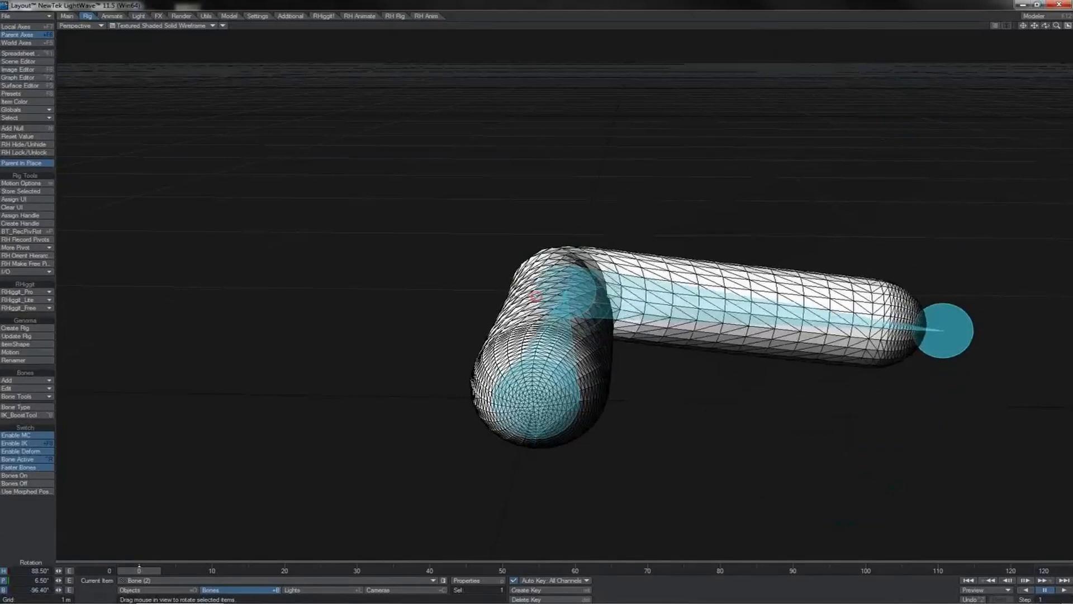
pyautogui.hotkey('ctrl', 'z')
pyautogui.hotkey('ctrl', 'z')
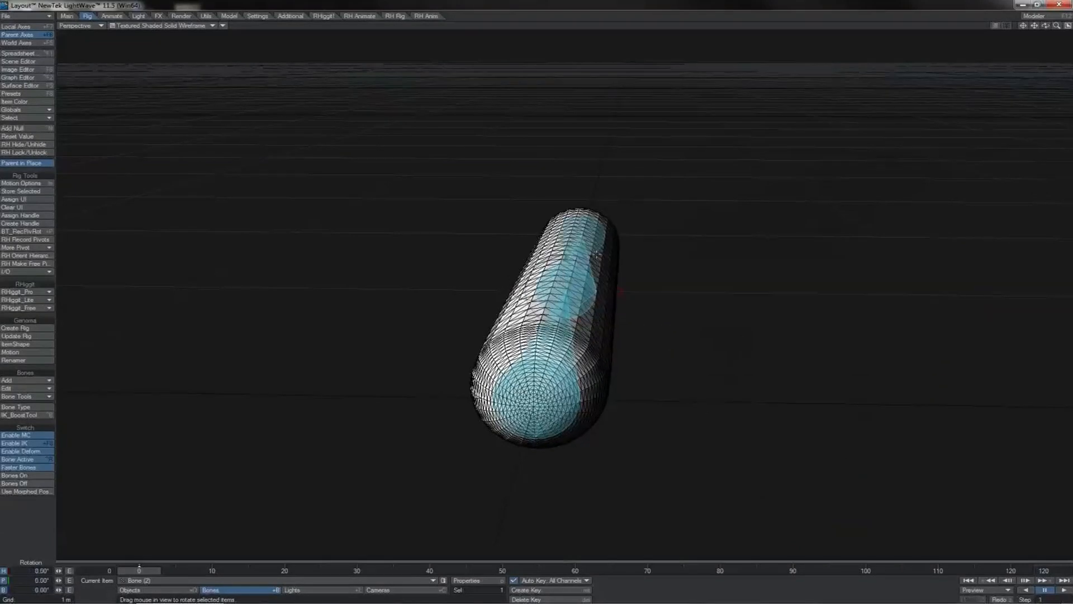
# Rotate the straight tube's middle joint, Bone (2), to a bank of about -34.90° and inspect the twist from another angle.
pyautogui.moveTo(1046, 26)
pyautogui.mouseDown()
pyautogui.moveTo(1001, 42)
pyautogui.moveTo(863, 45)
pyautogui.moveTo(1037, 42)
pyautogui.mouseUp()
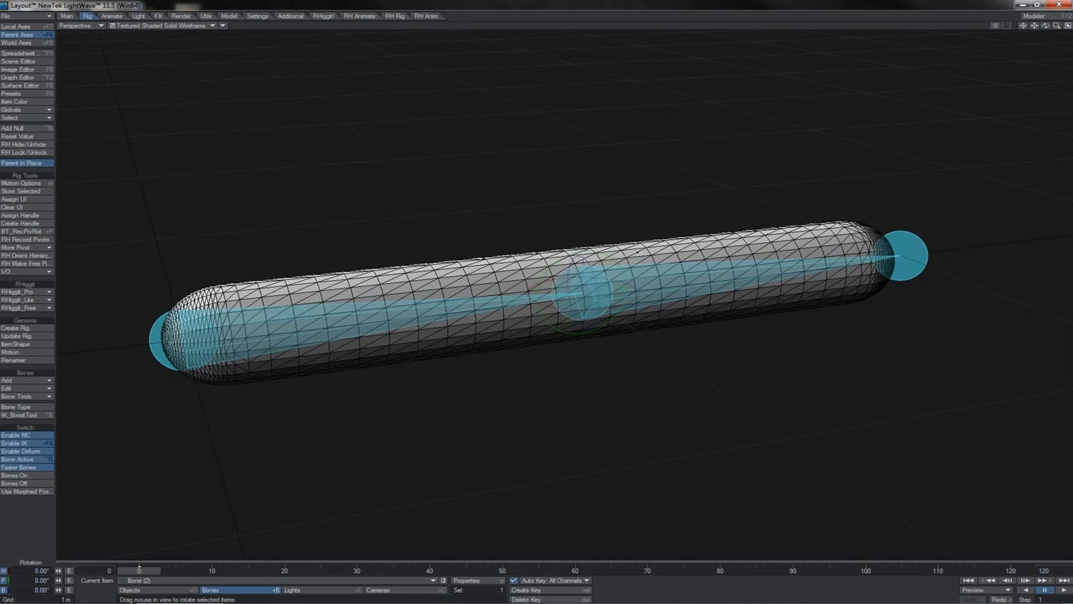
pyautogui.moveTo(583, 258); pyautogui.dragTo(835, 141)
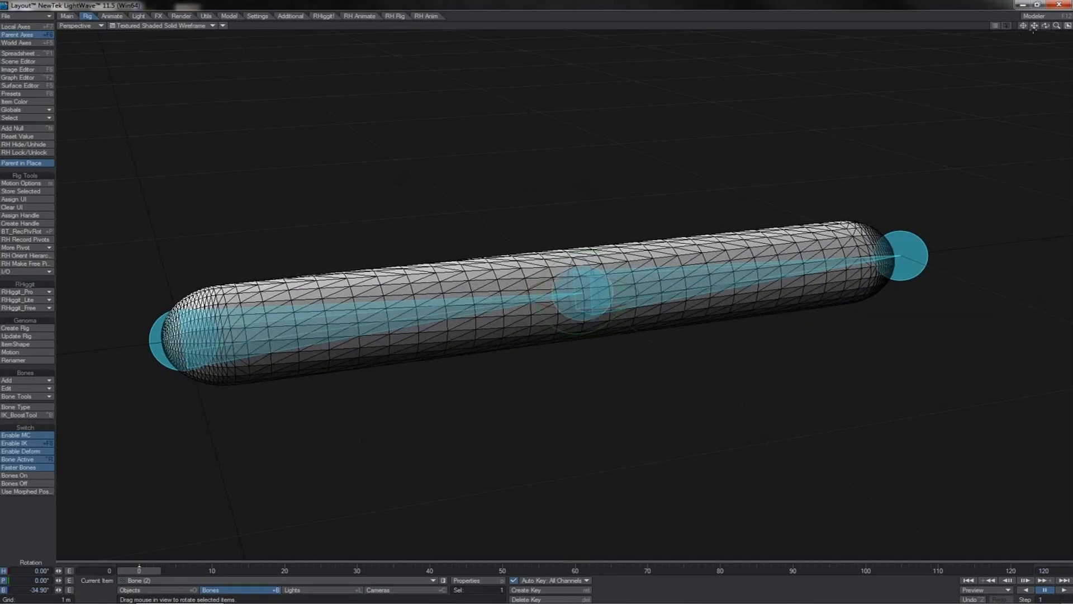
pyautogui.moveTo(1046, 26); pyautogui.dragTo(911, 10)
pyautogui.moveTo(1045, 26); pyautogui.dragTo(1046, 129)
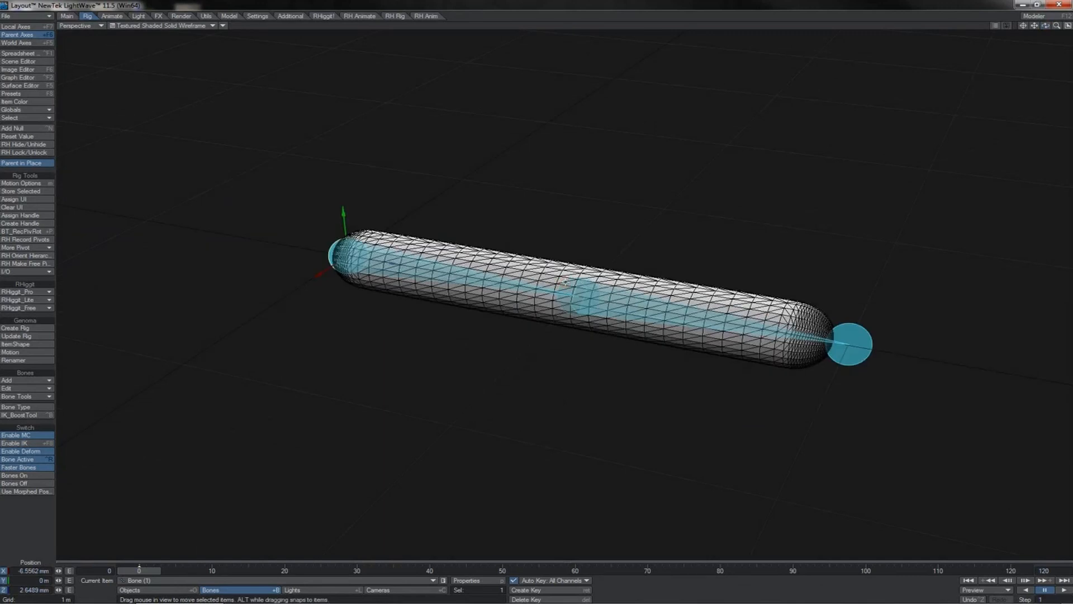
# Undo the last changes and rotate the middle joint, Bone (2), to bend the straight tube sharply.
pyautogui.hotkey('ctrl', 'z')
pyautogui.hotkey('ctrl', 'z')
pyautogui.press('y')
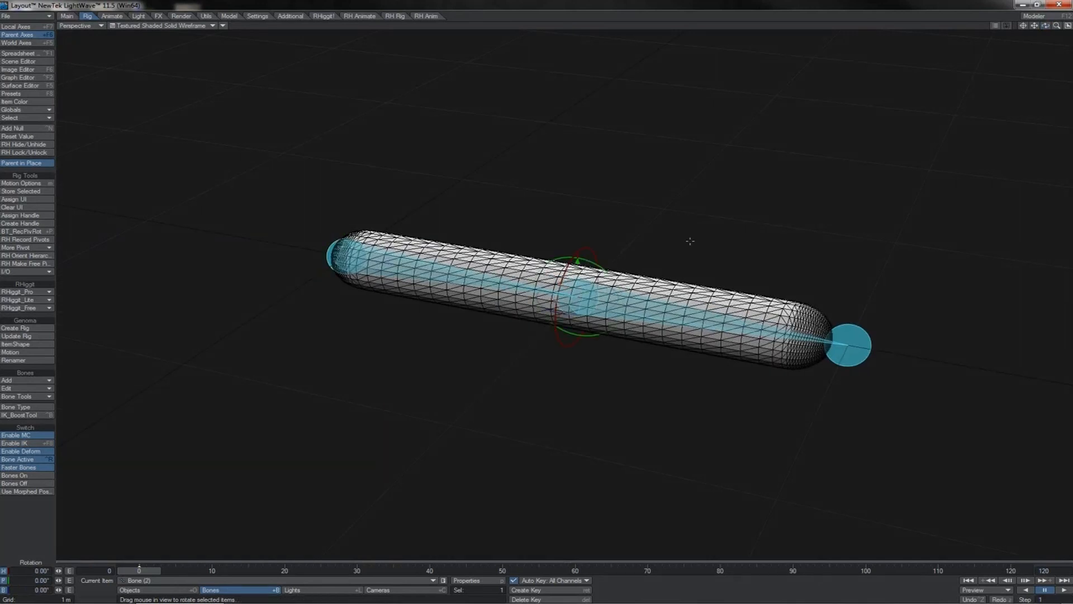
pyautogui.moveTo(583, 250)
pyautogui.mouseDown()
pyautogui.moveTo(610, 251)
pyautogui.moveTo(559, 250)
pyautogui.moveTo(593, 250)
pyautogui.mouseUp()
pyautogui.moveTo(578, 258); pyautogui.dragTo(618, 321)
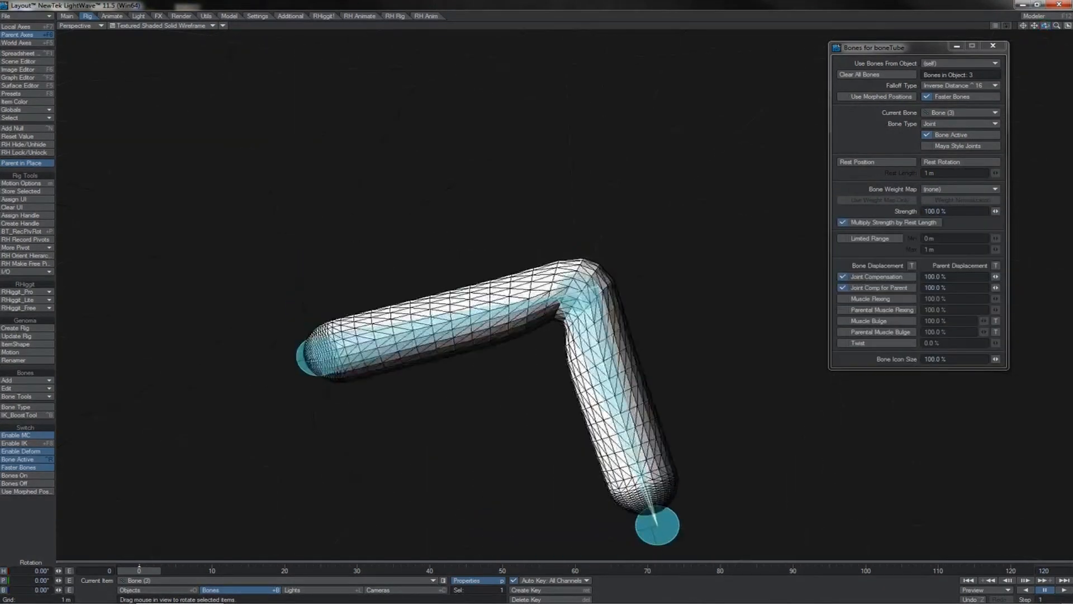
# Toggle Joint Compensation off and on for Bone (3) and compare the tube's bend from several angles.
pyautogui.click(844, 278)
pyautogui.click(844, 278)
pyautogui.click(844, 278)
pyautogui.click(844, 278)
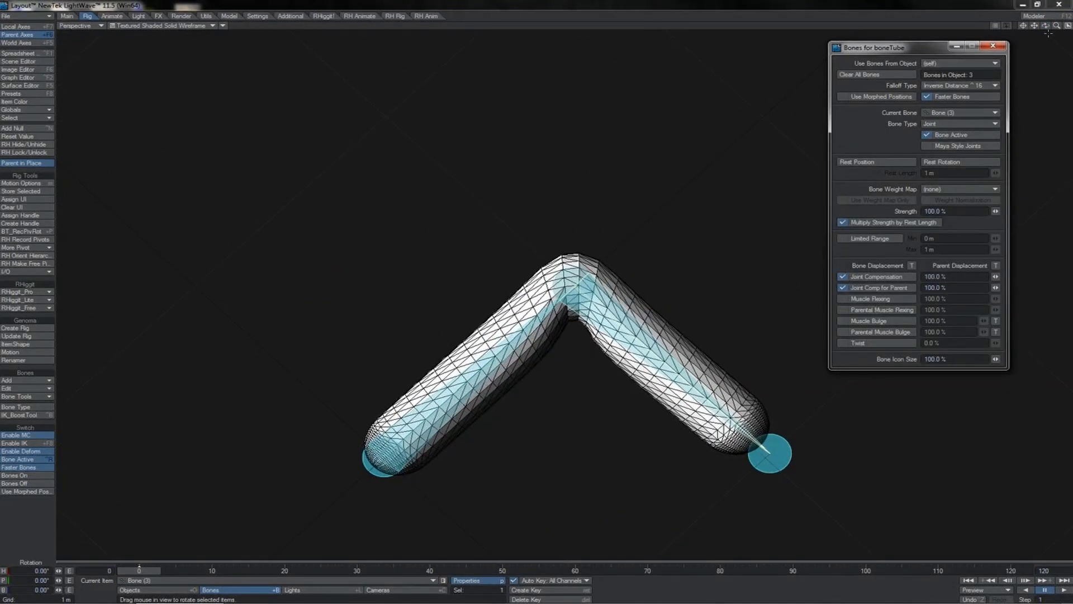
pyautogui.moveTo(1056, 26); pyautogui.dragTo(1015, 13)
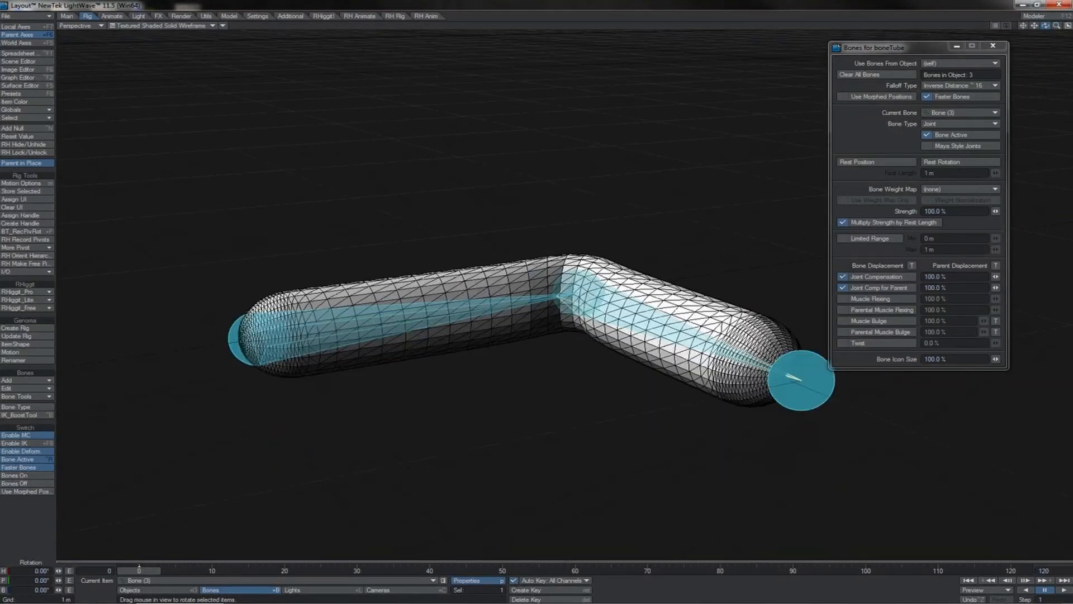
pyautogui.moveTo(1045, 26); pyautogui.dragTo(1020, 30)
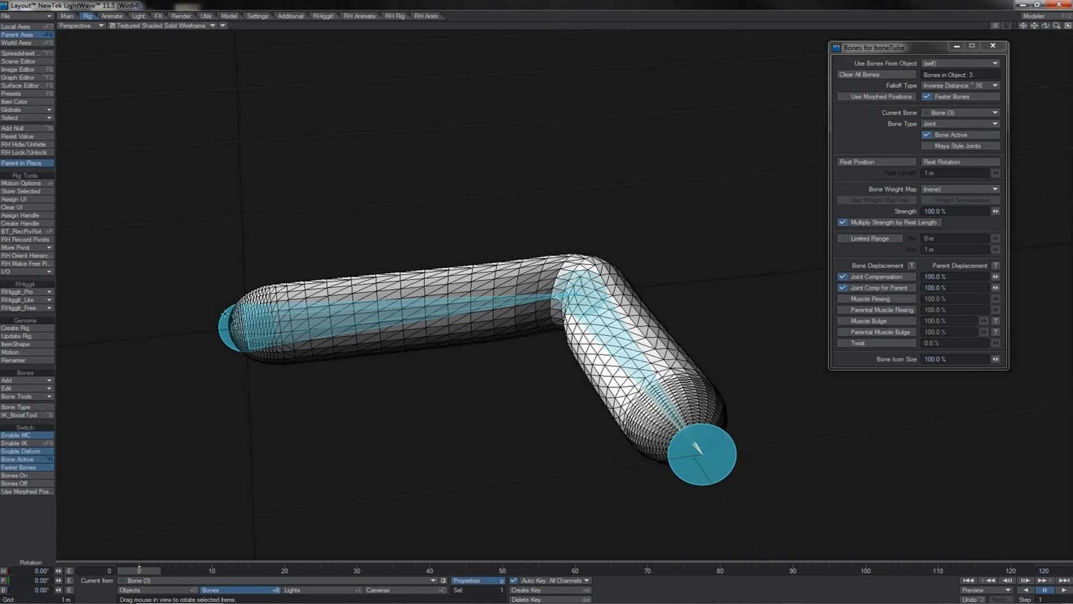
# Try rotating the root joint, Bone (1), to a bank of about 33.20°, and undo the rotation.
pyautogui.click(349, 325)
pyautogui.click(228, 317)
pyautogui.moveTo(242, 319); pyautogui.dragTo(537, 295)
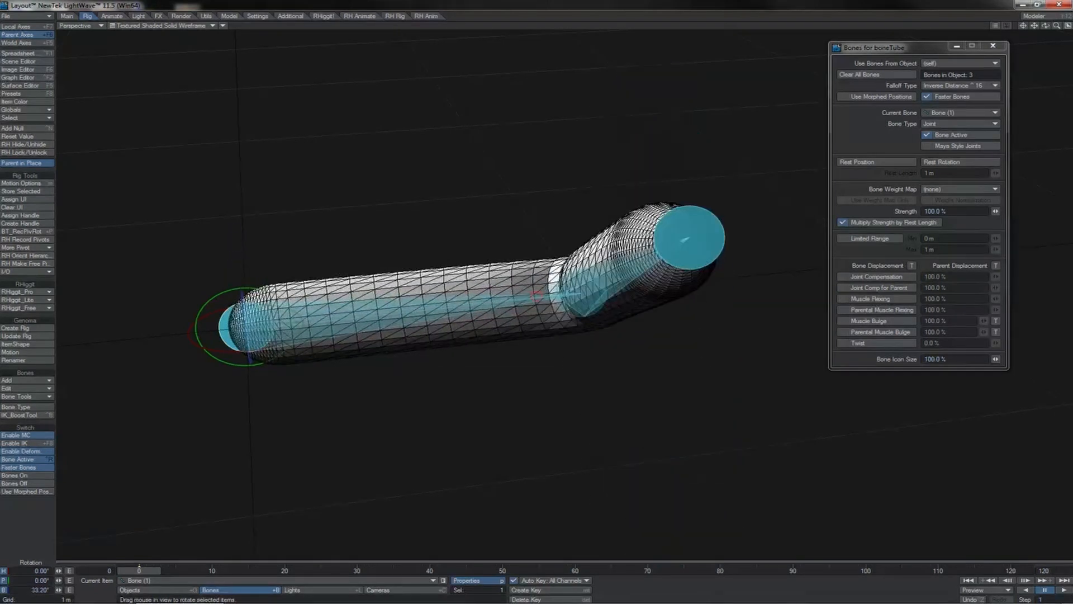
pyautogui.hotkey('ctrl', 'z')
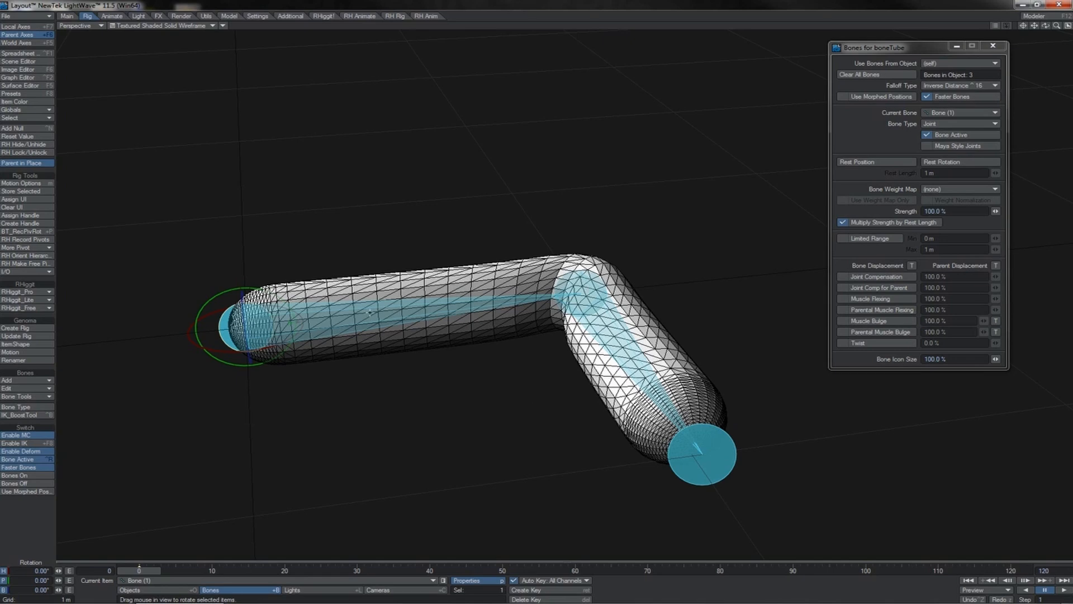
# Rotate Bone (1) in heading and pitch, and Bone (2) to a heading of about -75.60° and a bank of about 118.60°.
pyautogui.moveTo(388, 248); pyautogui.dragTo(408, 279)
pyautogui.moveTo(454, 366)
pyautogui.mouseDown()
pyautogui.moveTo(458, 330)
pyautogui.moveTo(482, 336)
pyautogui.moveTo(458, 360)
pyautogui.mouseUp()
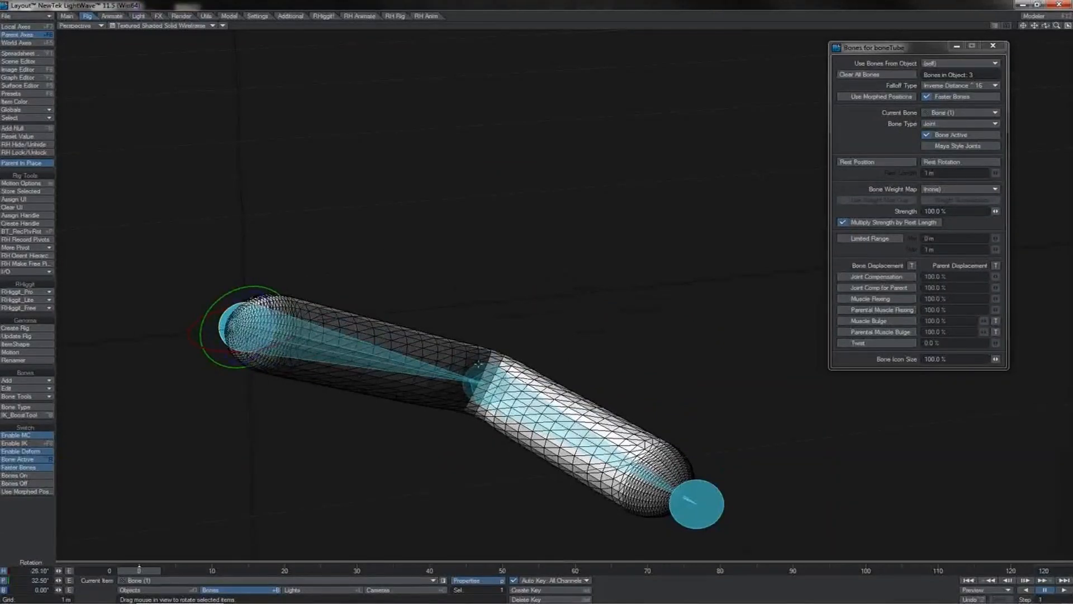
pyautogui.click(479, 365)
pyautogui.moveTo(483, 338); pyautogui.dragTo(436, 321)
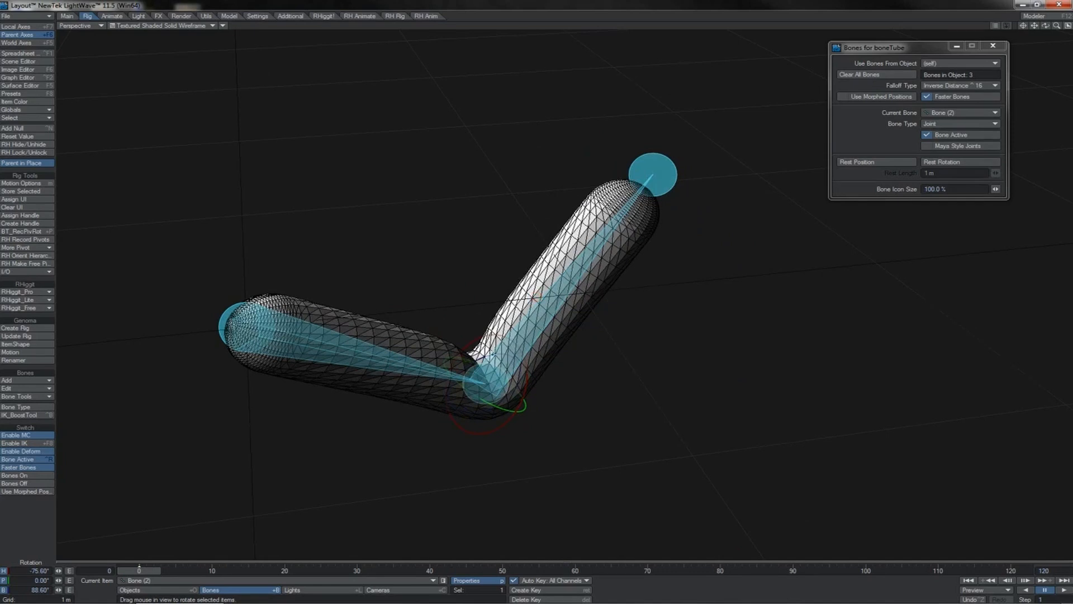
pyautogui.moveTo(493, 355)
pyautogui.mouseDown()
pyautogui.moveTo(519, 384)
pyautogui.moveTo(486, 352)
pyautogui.mouseUp()
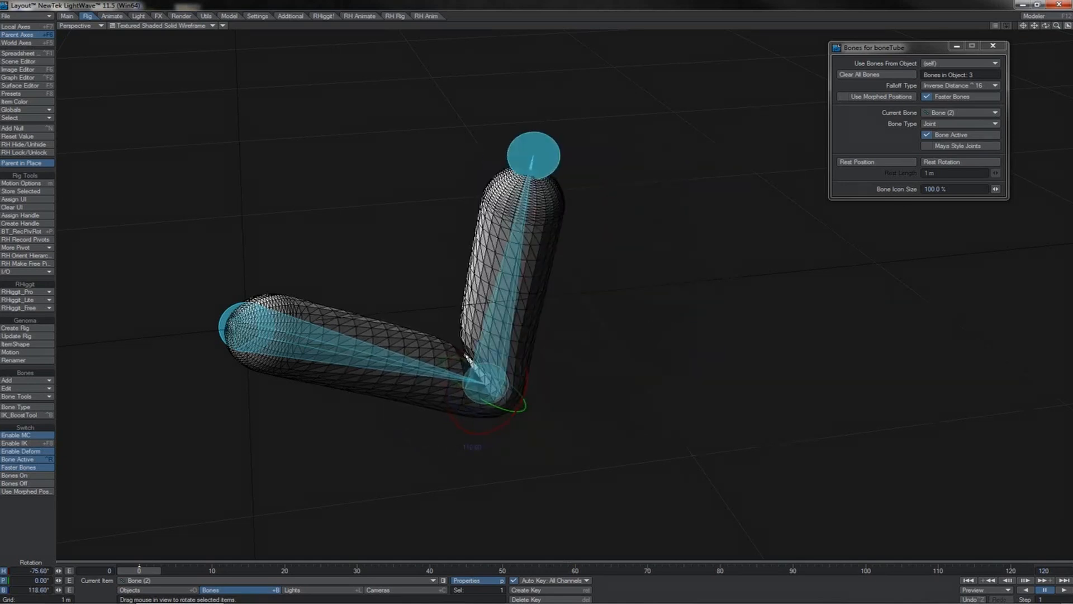
# Enable Twist at 100% for the end joint, Bone (3), and rotate it to a heading of about 142.90°.
pyautogui.click(527, 161)
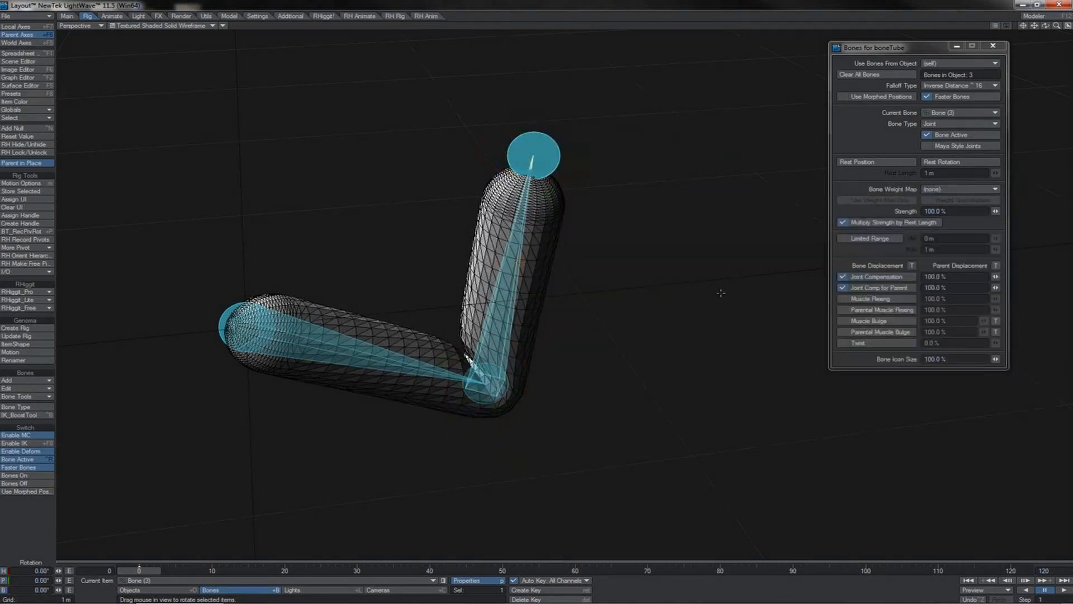
pyautogui.click(844, 343)
pyautogui.click(932, 344)
pyautogui.write('100')
pyautogui.press('Return')
pyautogui.click(557, 147)
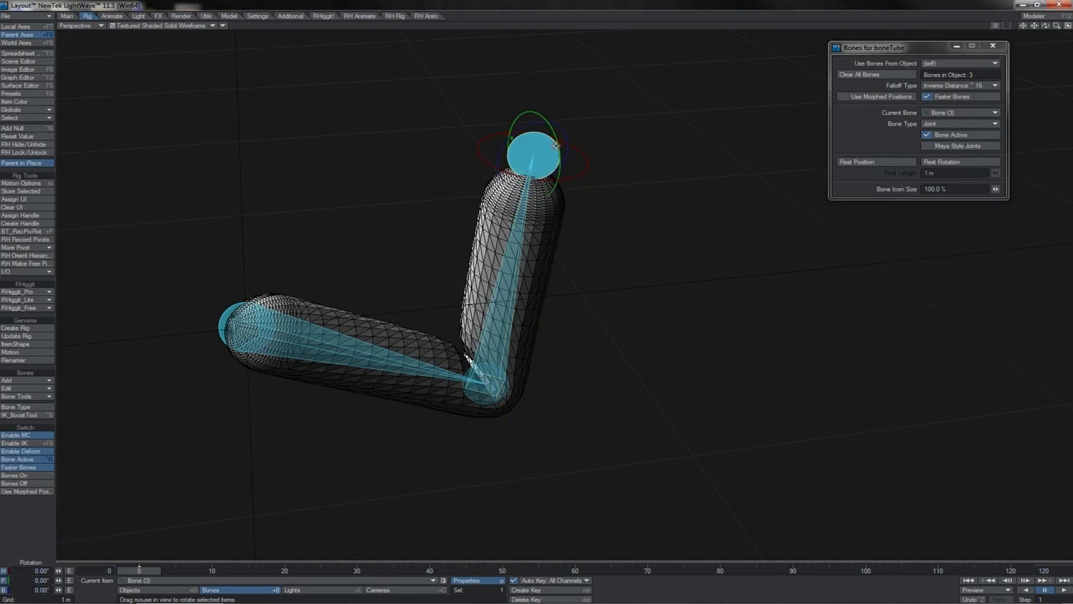
pyautogui.moveTo(587, 158)
pyautogui.mouseDown()
pyautogui.moveTo(613, 131)
pyautogui.moveTo(475, 104)
pyautogui.moveTo(473, 142)
pyautogui.moveTo(504, 178)
pyautogui.moveTo(587, 157)
pyautogui.mouseUp()
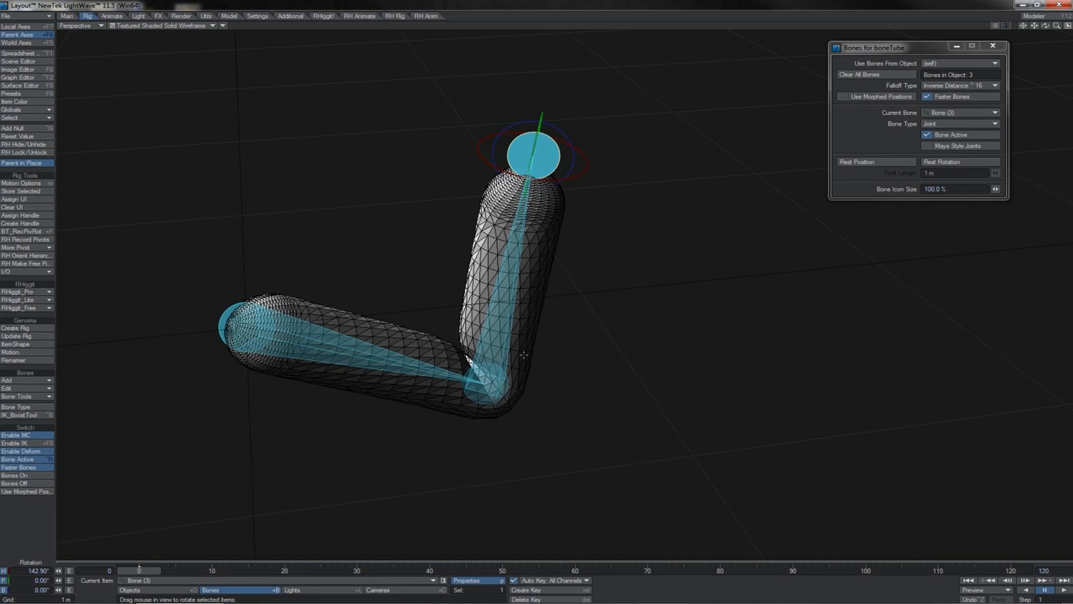
# Select all three joints, change their bone type to Z axis, and undo the rotations until the tube is straight.
pyautogui.keyDown('shift'); pyautogui.click(512, 384); pyautogui.keyUp('shift')
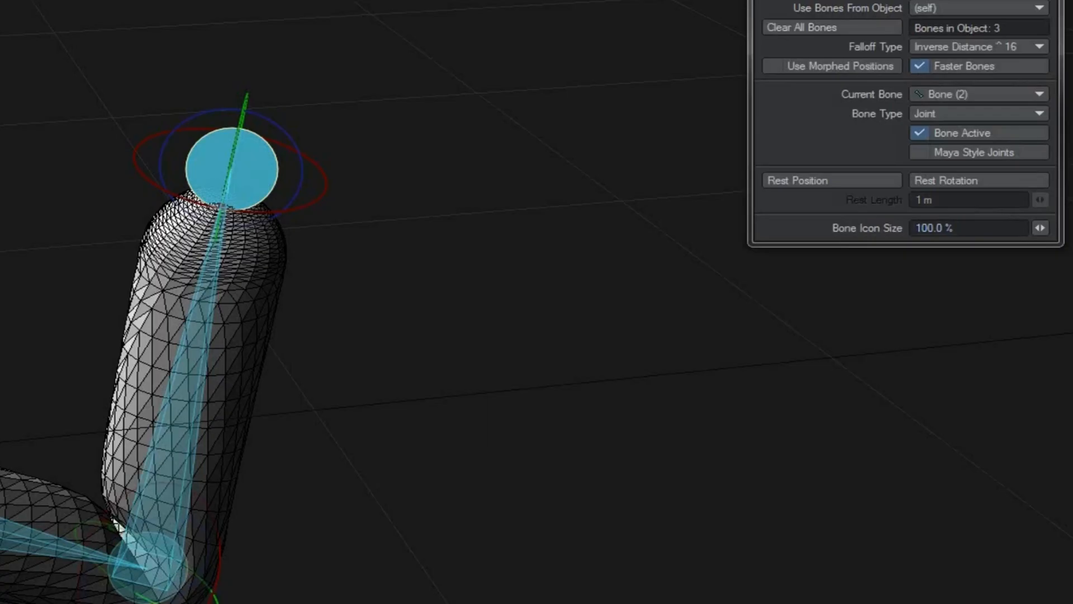
pyautogui.keyDown('shift'); pyautogui.click(262, 322); pyautogui.keyUp('shift')
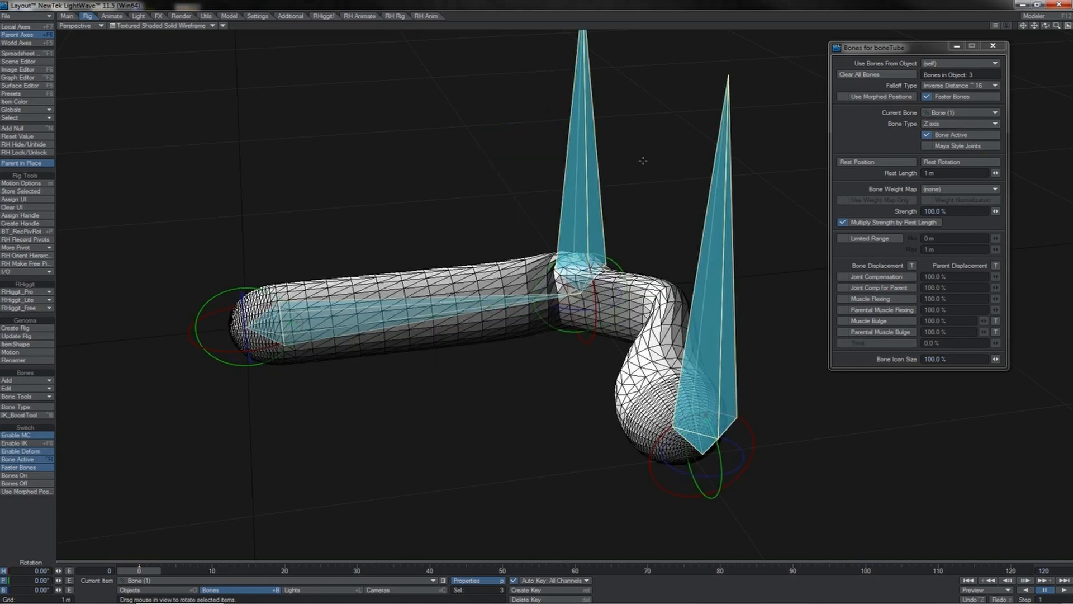
pyautogui.hotkey('ctrl', 'z')
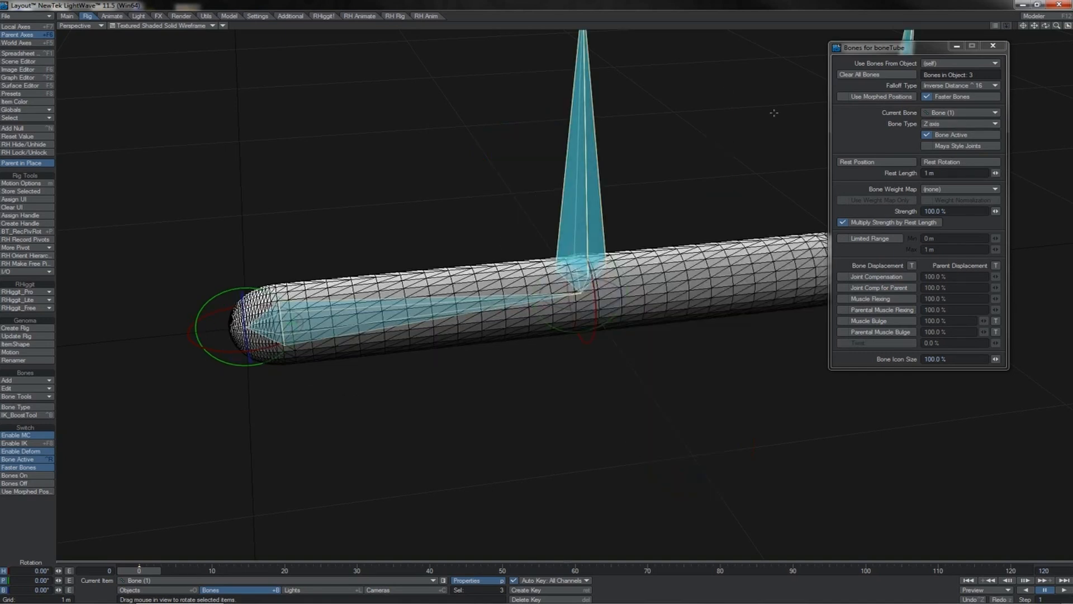
pyautogui.moveTo(1056, 26); pyautogui.dragTo(1030, 44)
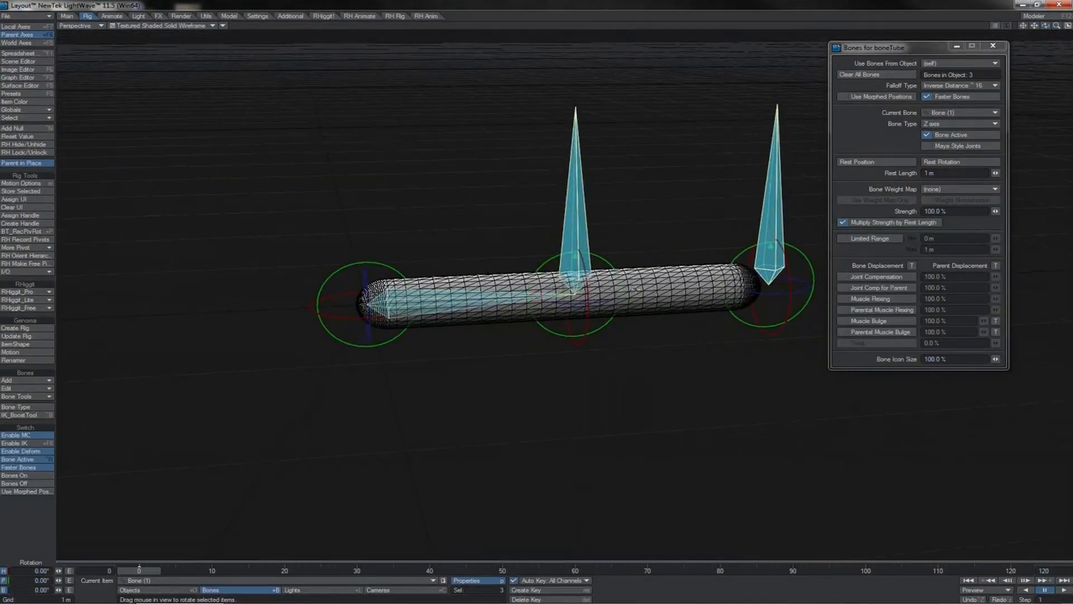
# Try rotating the middle Z axis bone, Bone (2), and undo the rotation.
pyautogui.click(576, 274)
pyautogui.moveTo(576, 274); pyautogui.dragTo(605, 251)
pyautogui.hotkey('ctrl', 'z')
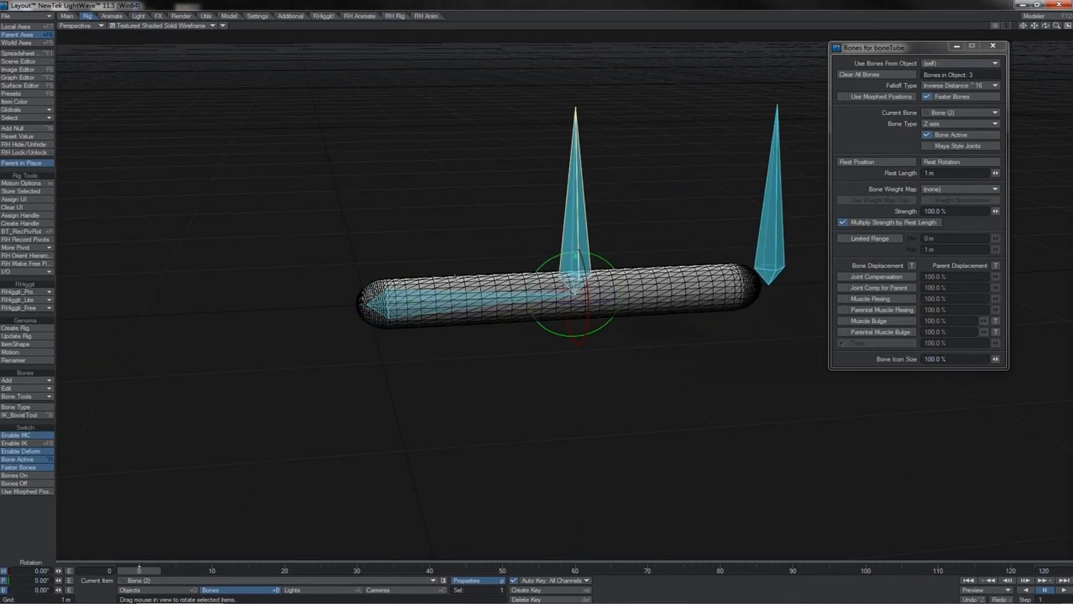
# Select all three Z axis bones and enable Maya Style Joints for them.
pyautogui.doubleClick(441, 302)
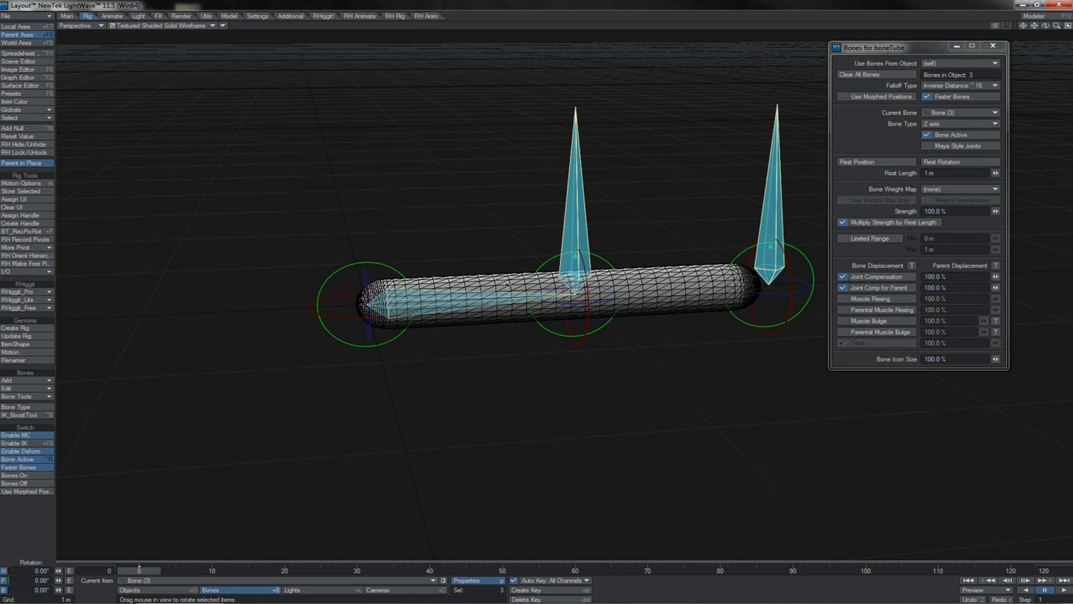
pyautogui.click(958, 146)
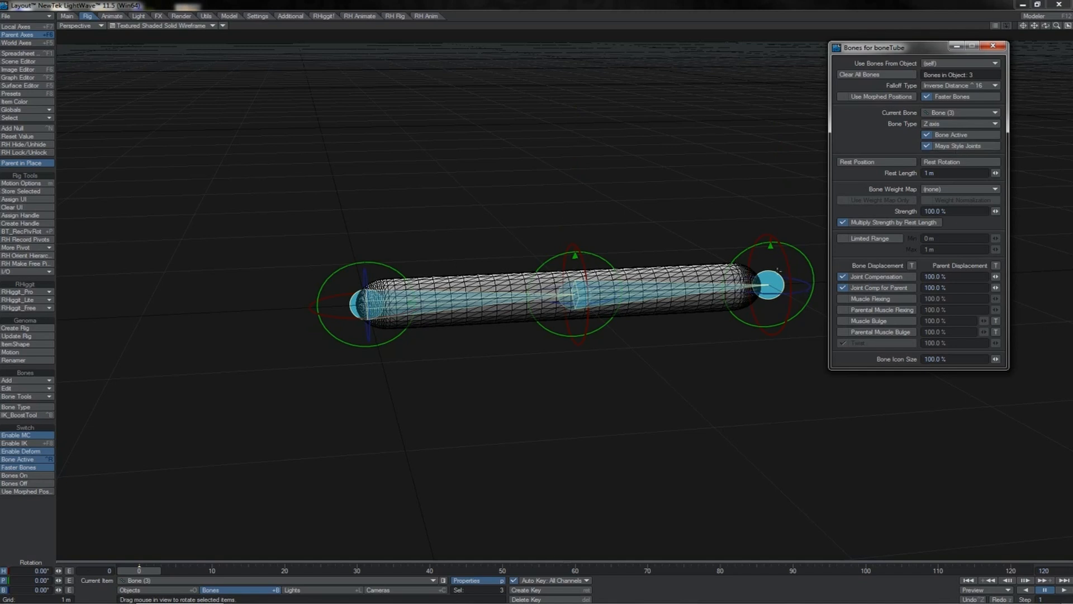
# Select the end bone and the middle bone in turn, try rotating Bone (2), and undo the rotation.
pyautogui.click(779, 272)
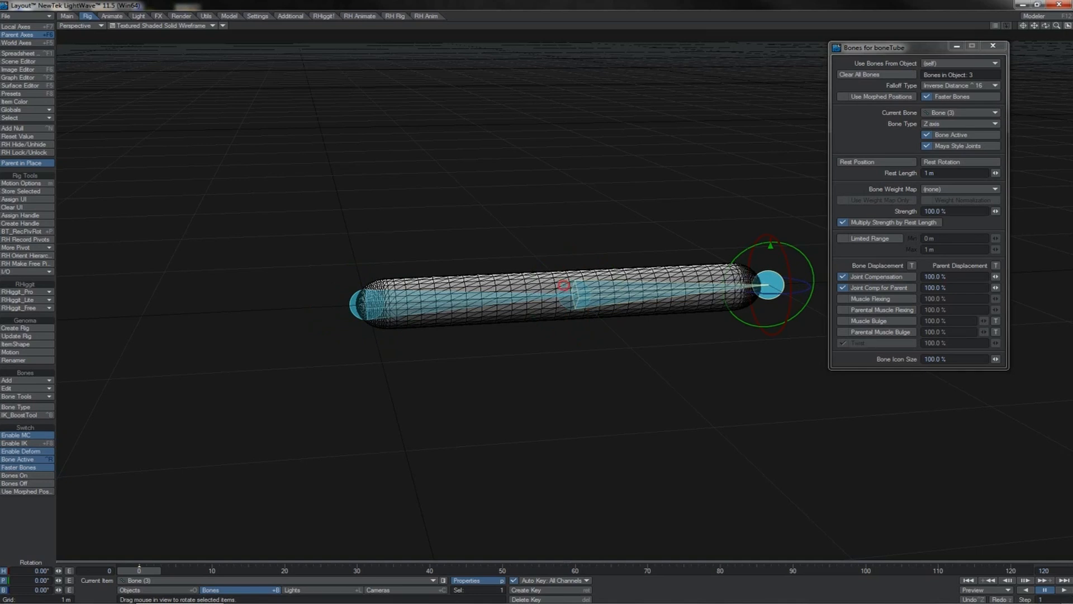
pyautogui.click(565, 285)
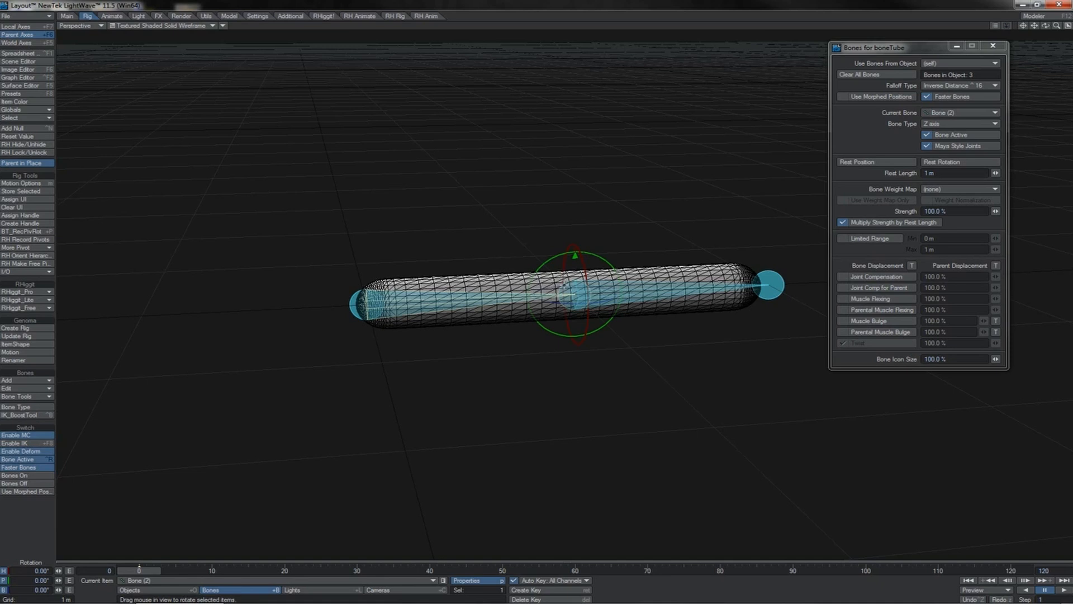
pyautogui.moveTo(605, 293); pyautogui.dragTo(699, 293)
pyautogui.hotkey('ctrl', 'z')
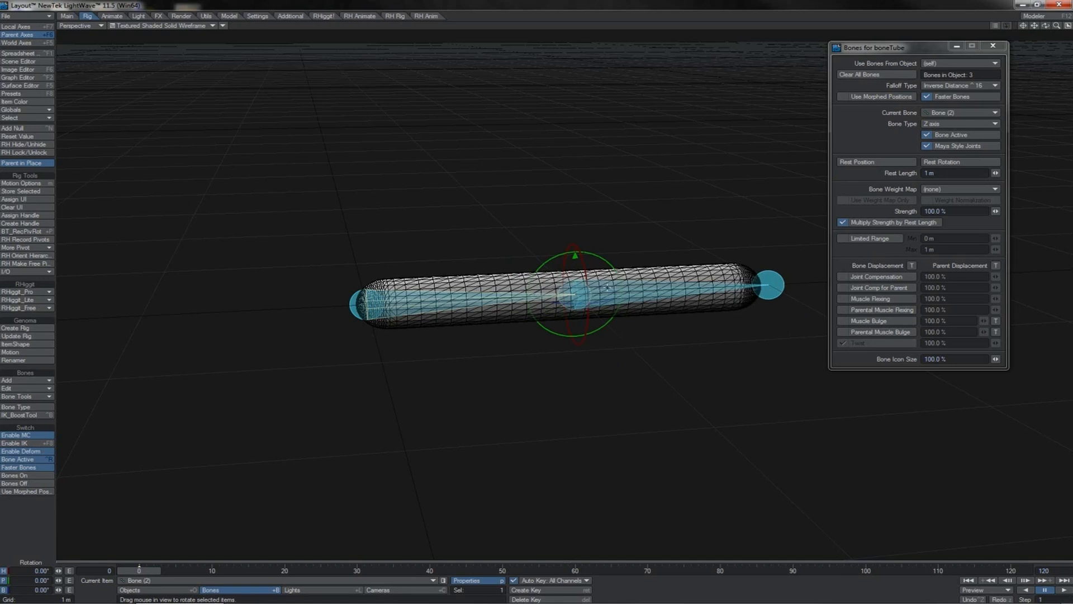